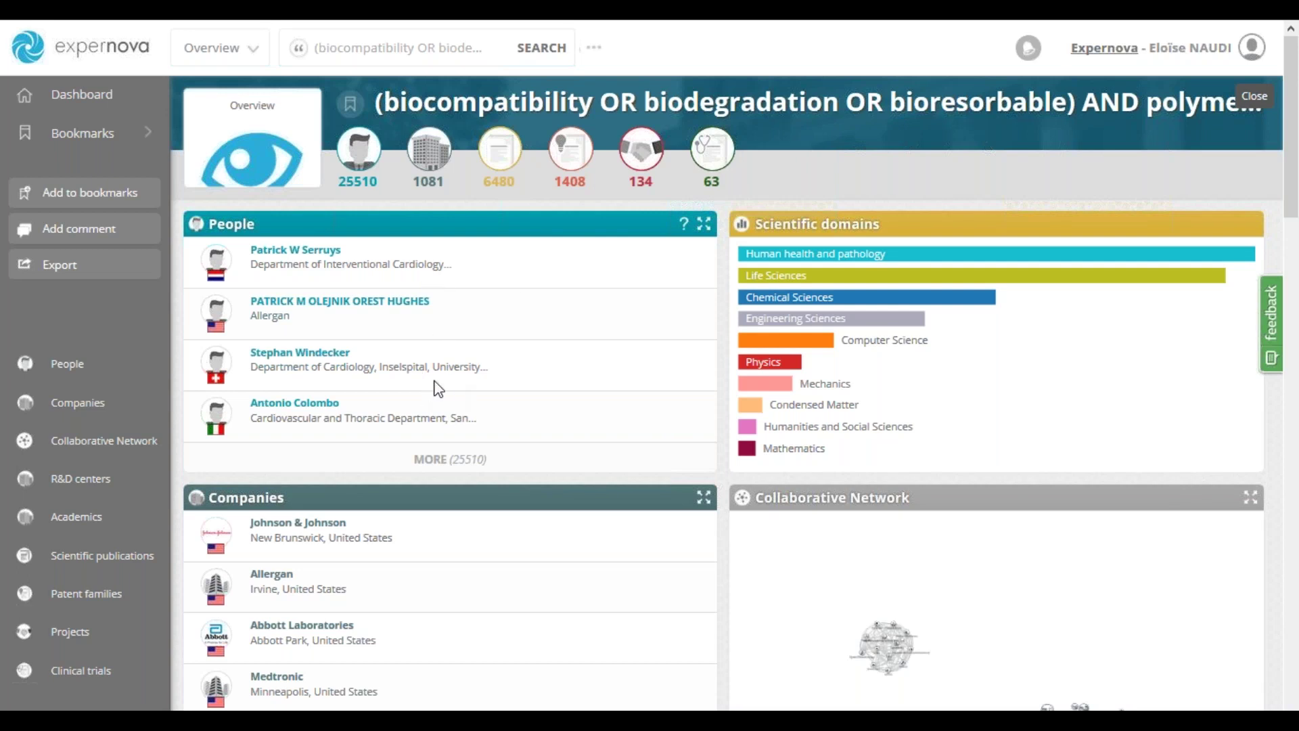
{"action": "scroll", "coordinate": [436, 345], "scroll_direction": "down", "scroll_amount": 3}
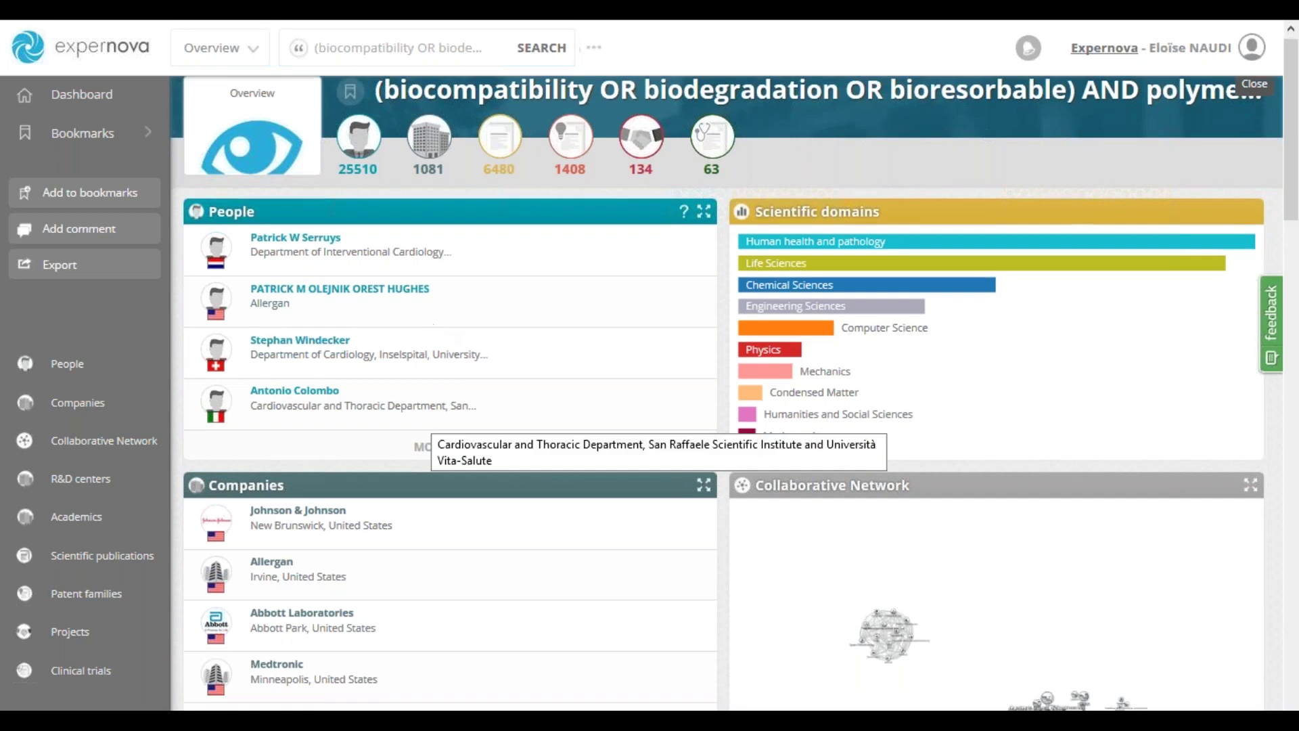
{"action": "scroll", "coordinate": [301, 286], "scroll_direction": "down", "scroll_amount": 2}
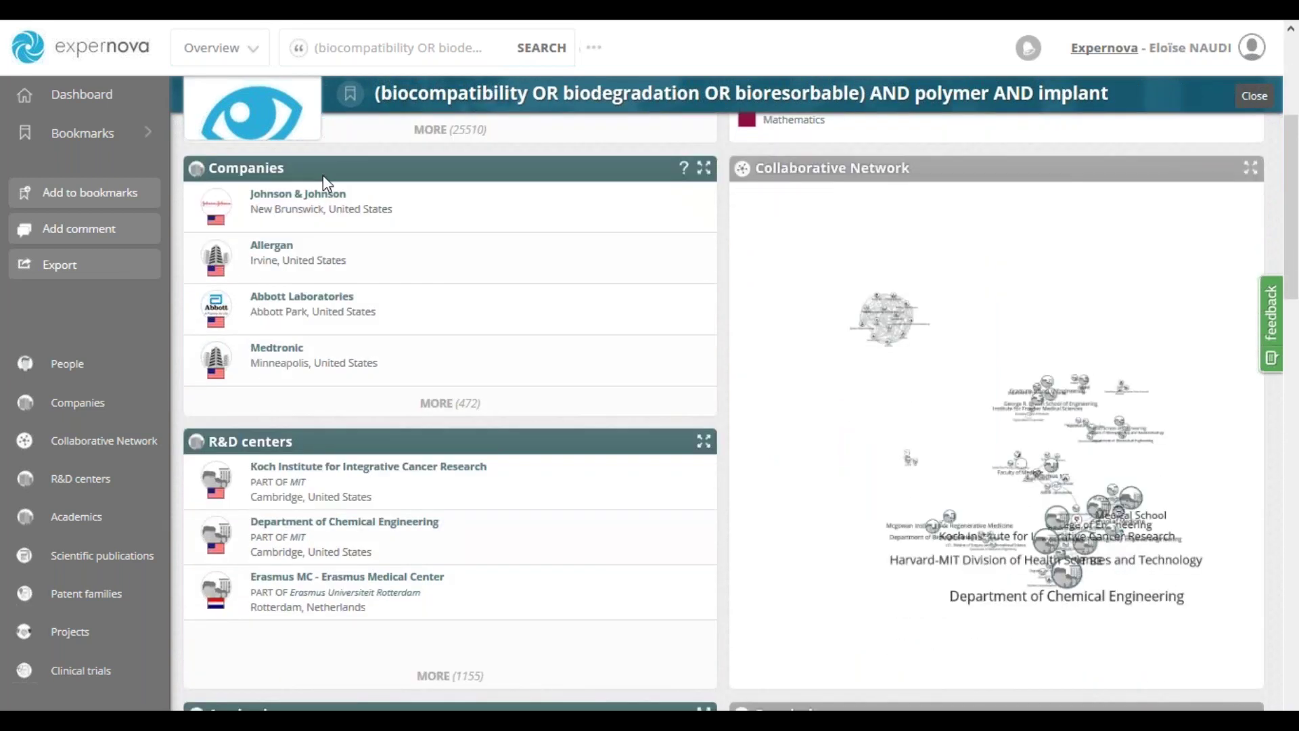
{"action": "left_click_drag", "start_coordinate": [217, 168], "coordinate": [285, 168]}
{"action": "scroll", "coordinate": [267, 440], "scroll_direction": "down", "scroll_amount": 2}
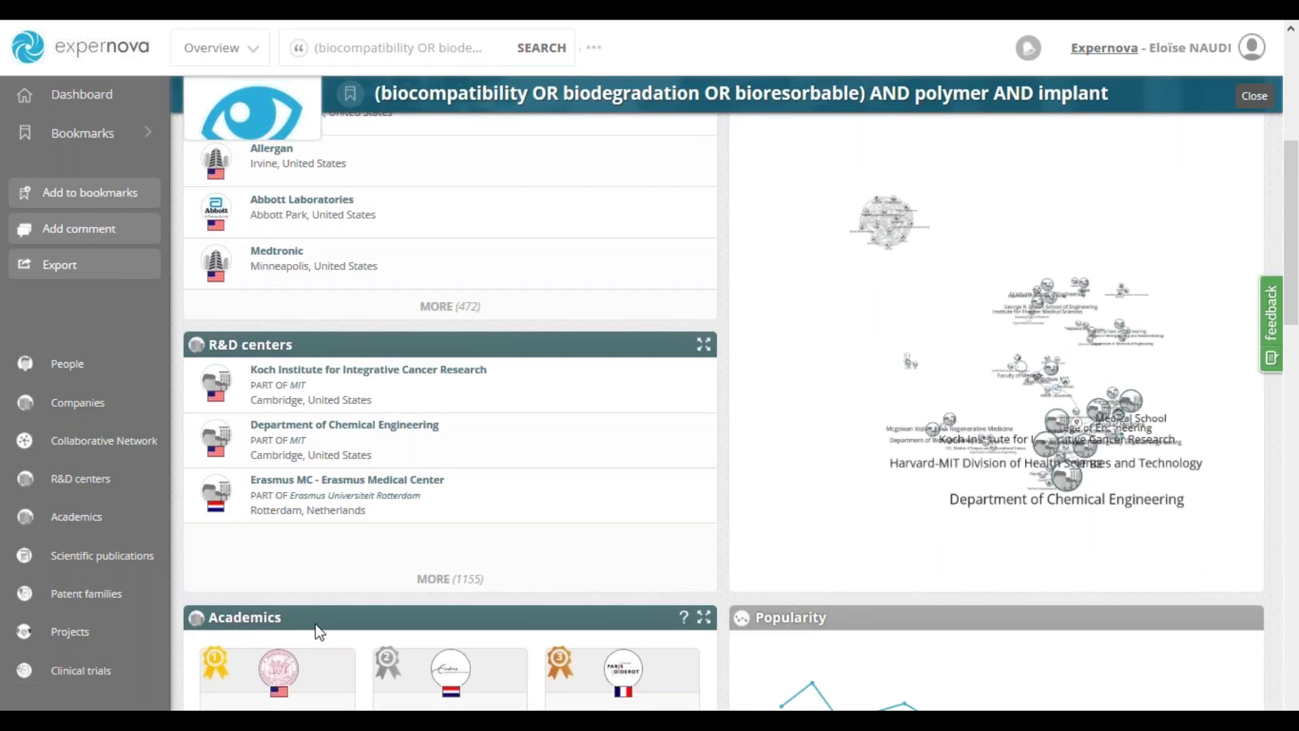
{"action": "scroll", "coordinate": [319, 632], "scroll_direction": "down", "scroll_amount": 1}
{"action": "scroll", "coordinate": [319, 632], "scroll_direction": "down", "scroll_amount": 2}
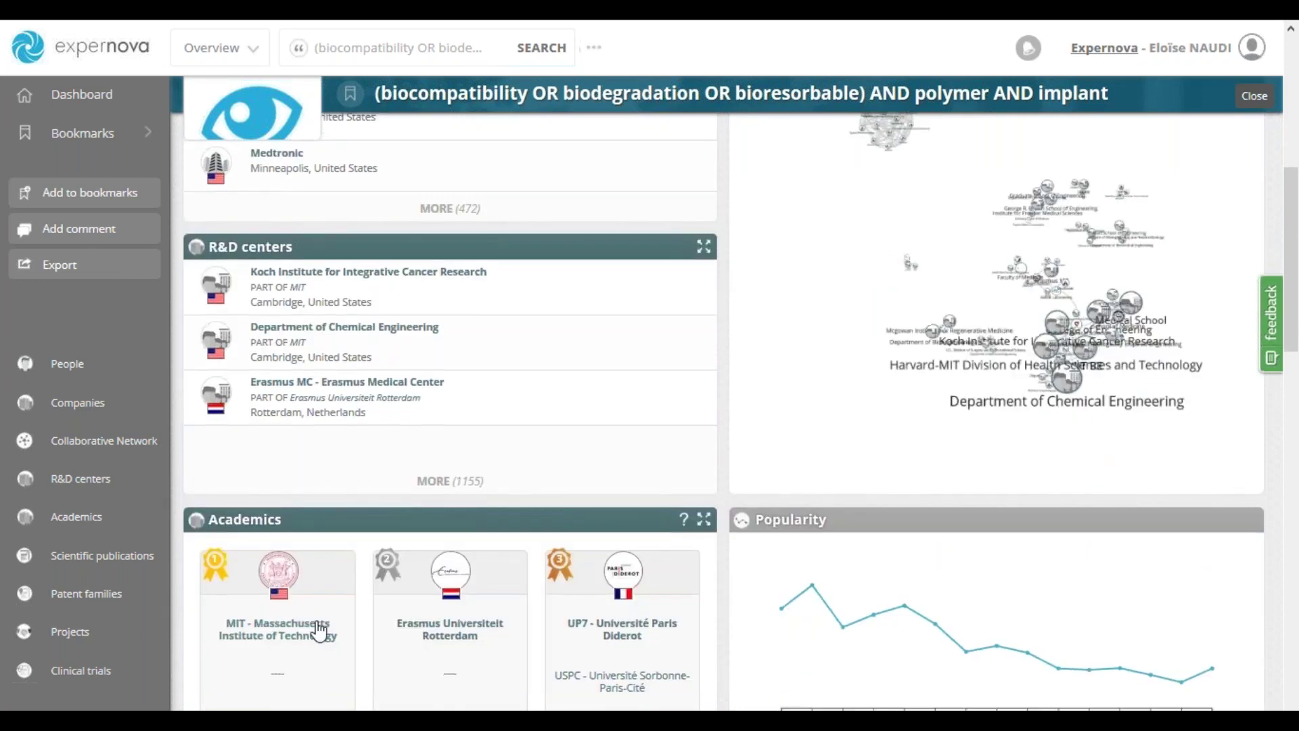
{"action": "scroll", "coordinate": [319, 629], "scroll_direction": "down", "scroll_amount": 4}
{"action": "scroll", "coordinate": [208, 288], "scroll_direction": "down", "scroll_amount": 7}
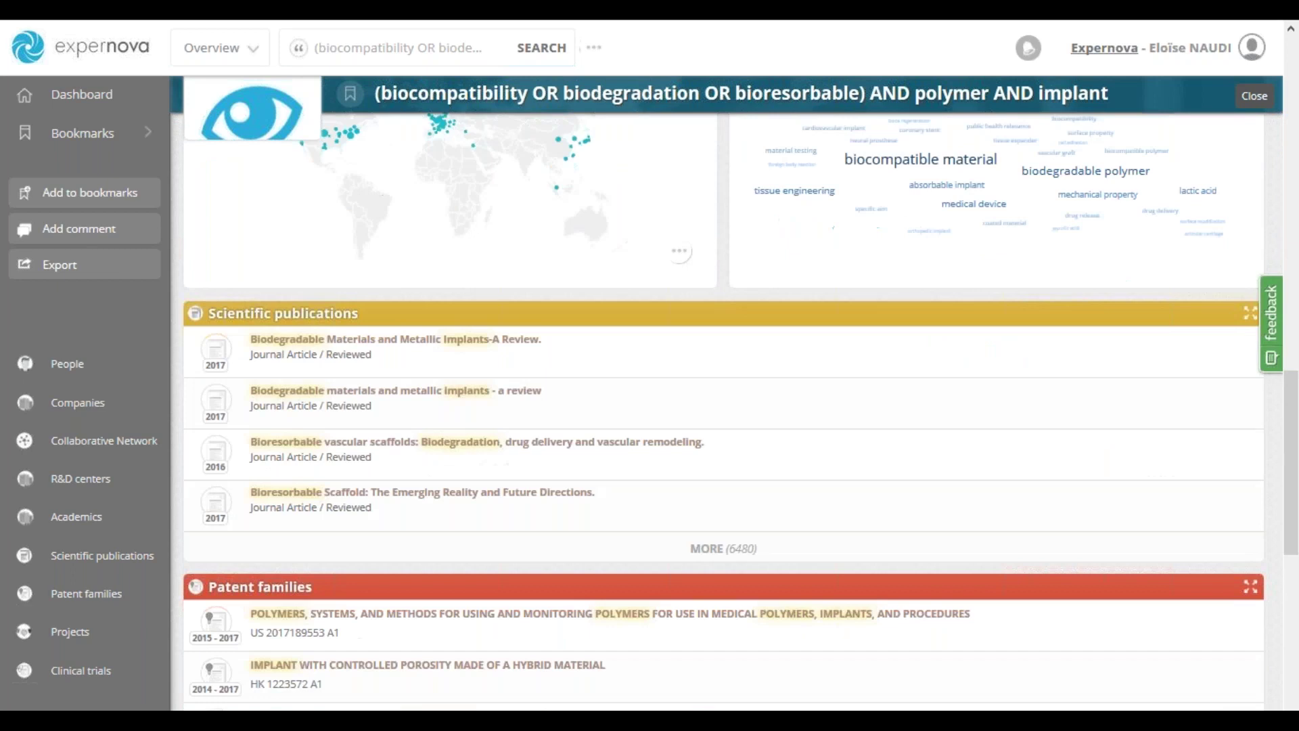
{"action": "left_click_drag", "start_coordinate": [208, 289], "coordinate": [418, 313]}
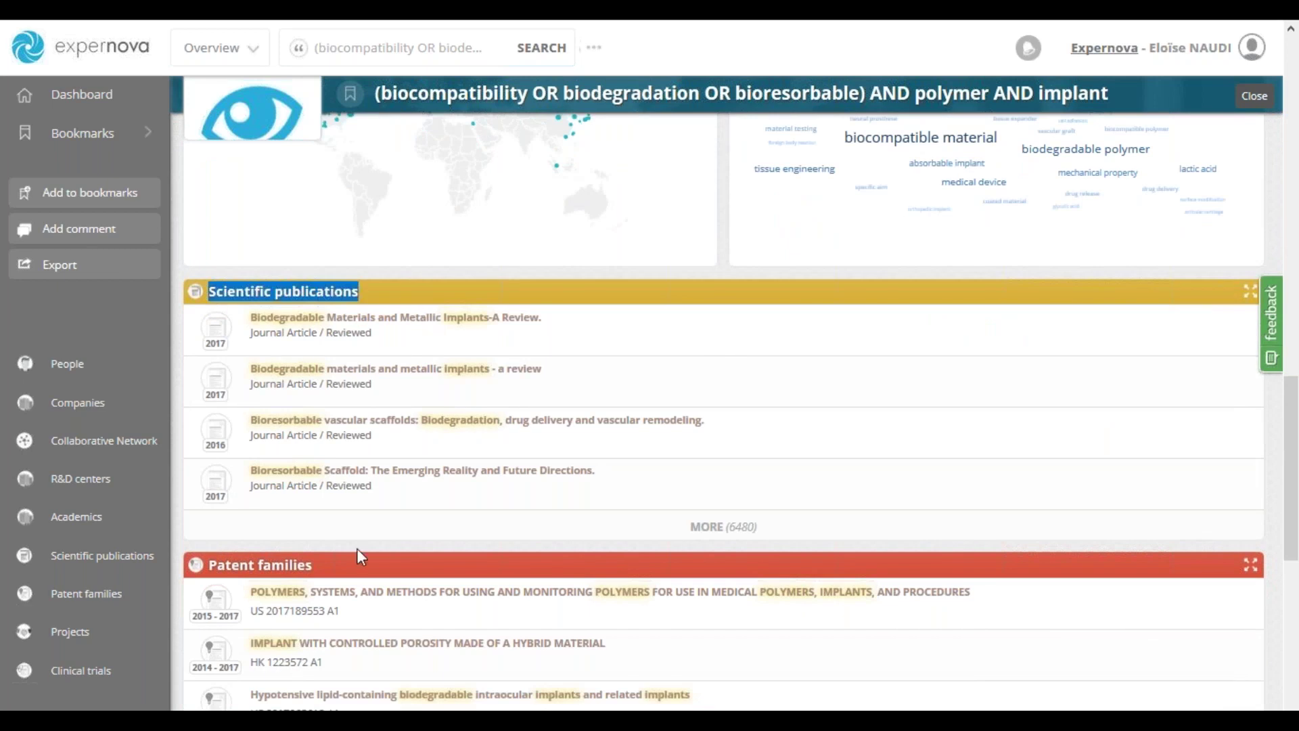
{"action": "scroll", "coordinate": [356, 548], "scroll_direction": "down", "scroll_amount": 3}
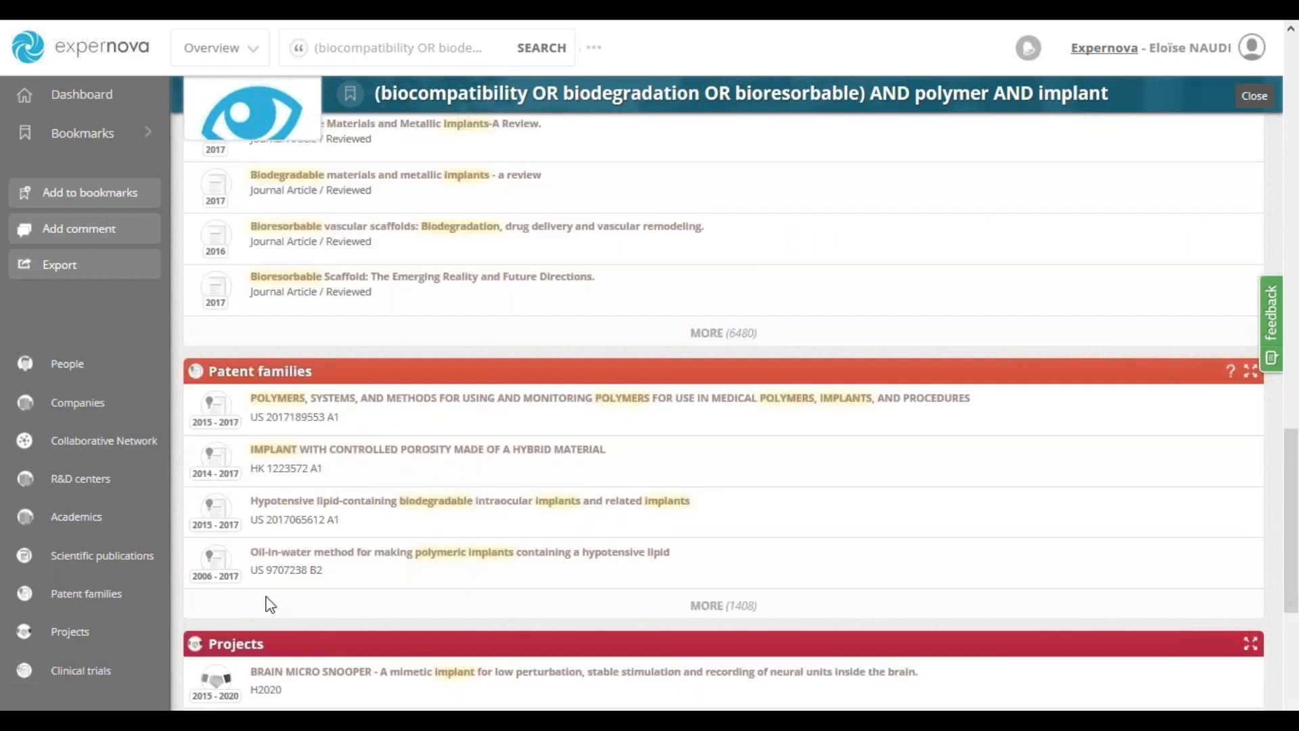
{"action": "scroll", "coordinate": [271, 604], "scroll_direction": "down", "scroll_amount": 3}
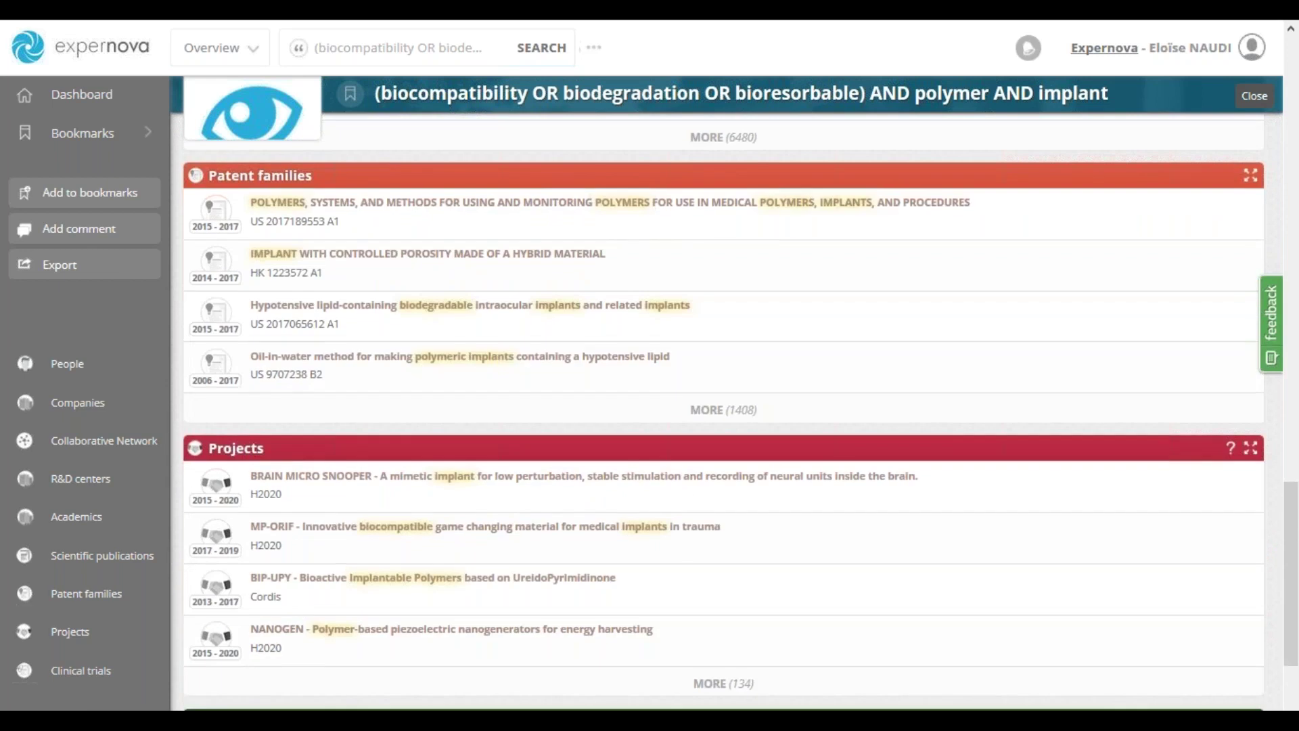
{"action": "scroll", "coordinate": [310, 637], "scroll_direction": "down", "scroll_amount": 1}
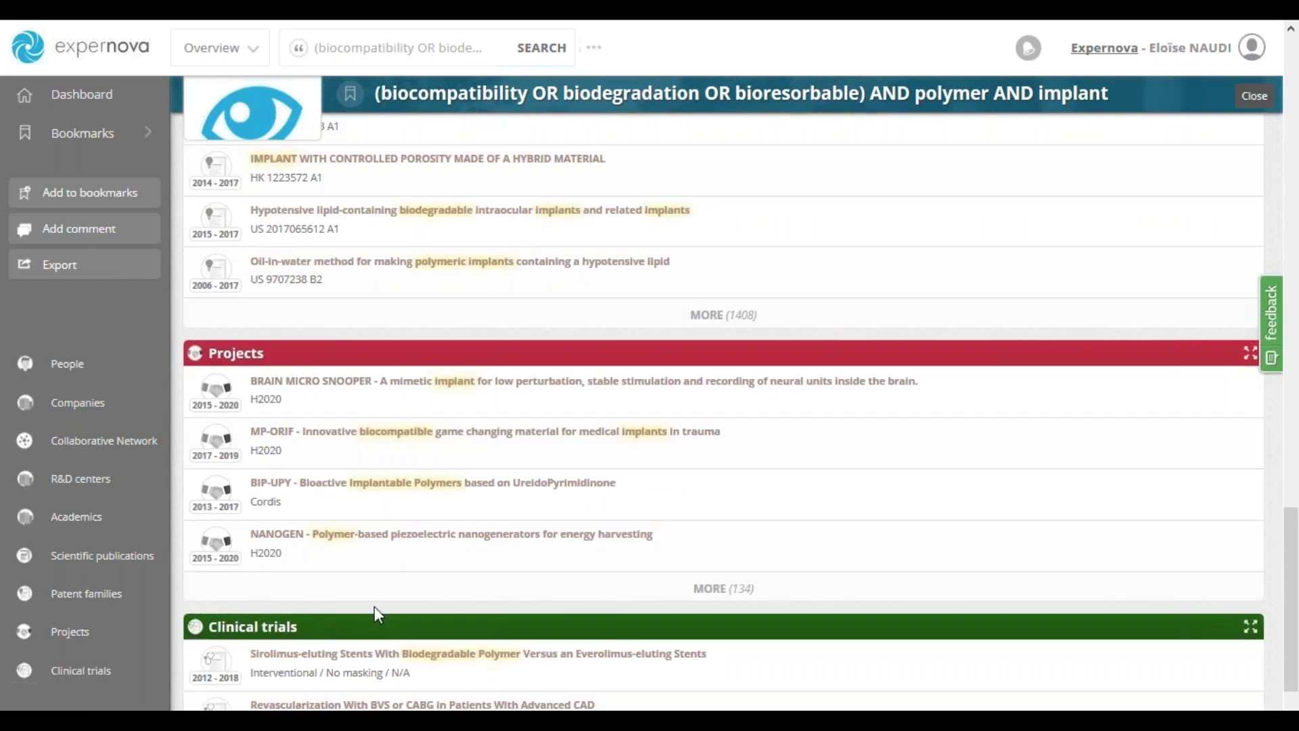
{"action": "scroll", "coordinate": [375, 606], "scroll_direction": "up", "scroll_amount": 6}
{"action": "scroll", "coordinate": [376, 607], "scroll_direction": "up", "scroll_amount": 12}
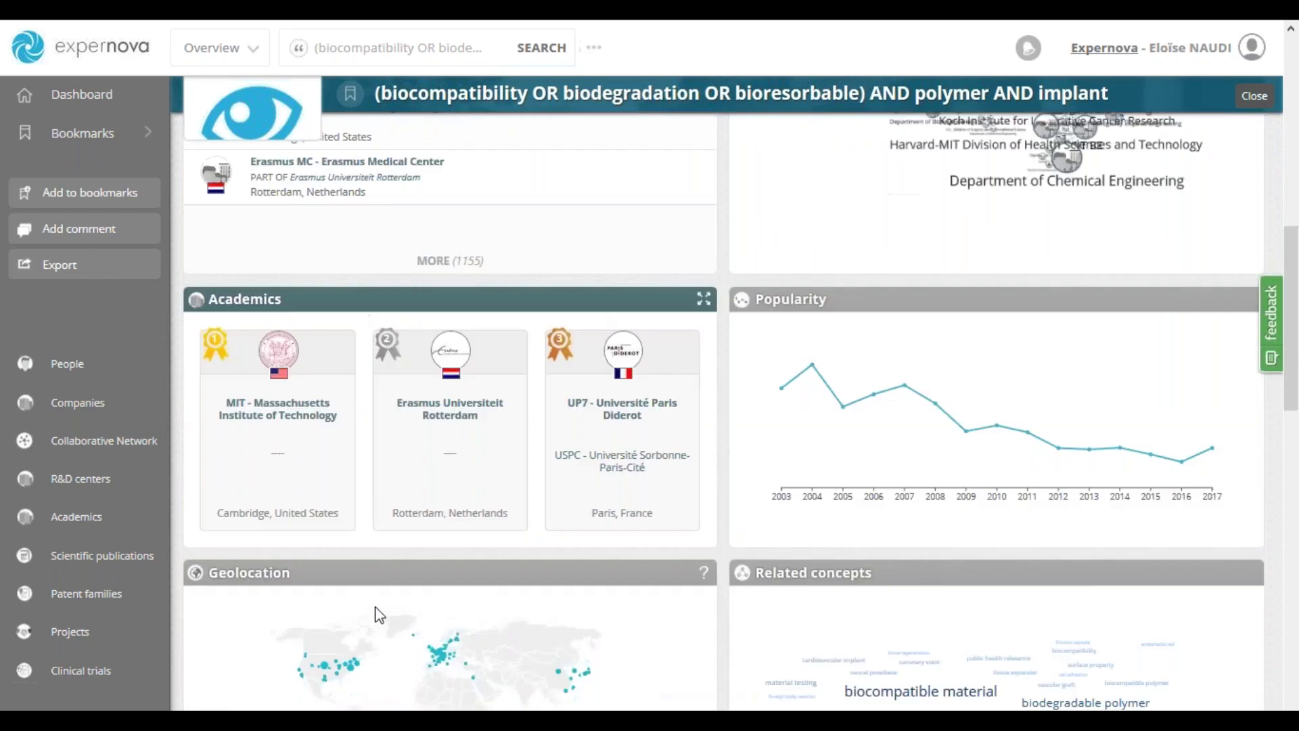
{"action": "scroll", "coordinate": [396, 468], "scroll_direction": "up", "scroll_amount": 2}
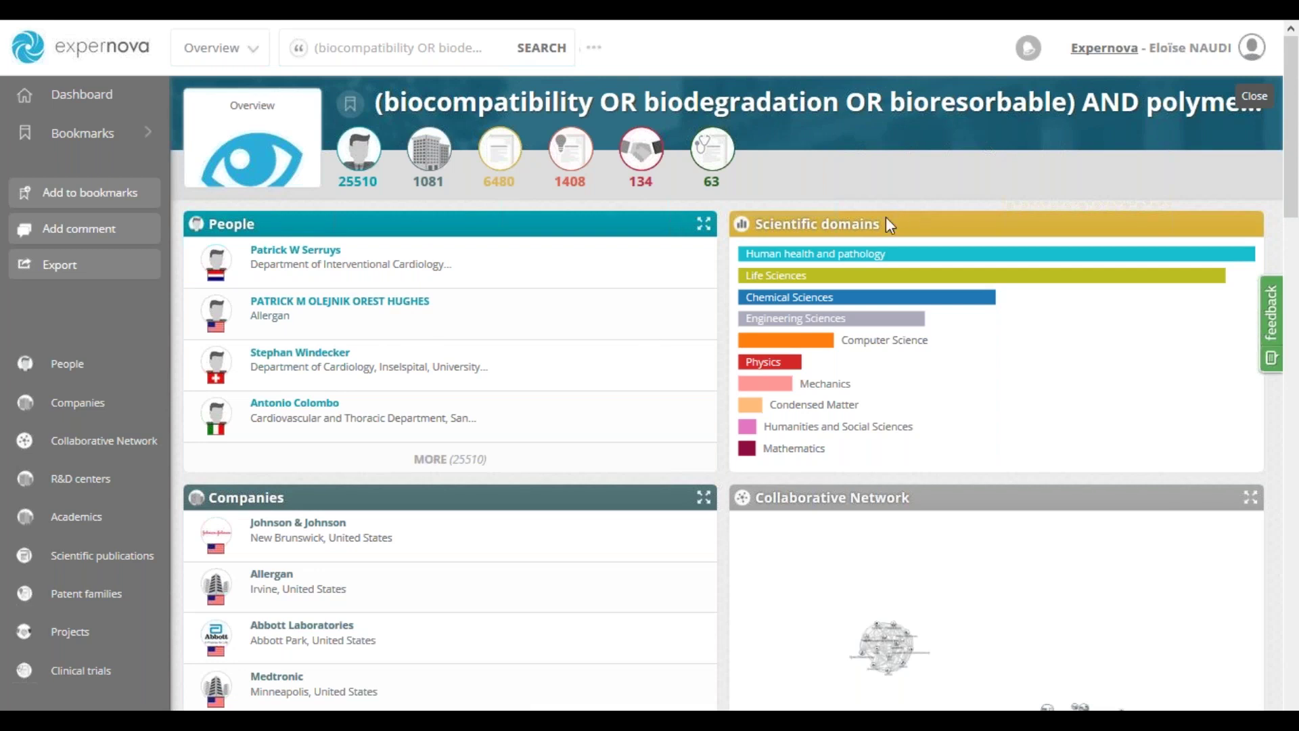
- Scroll down the Overview to the Companies panel and show all 472 matching companies
{"action": "left_click_drag", "start_coordinate": [880, 225], "coordinate": [752, 230]}
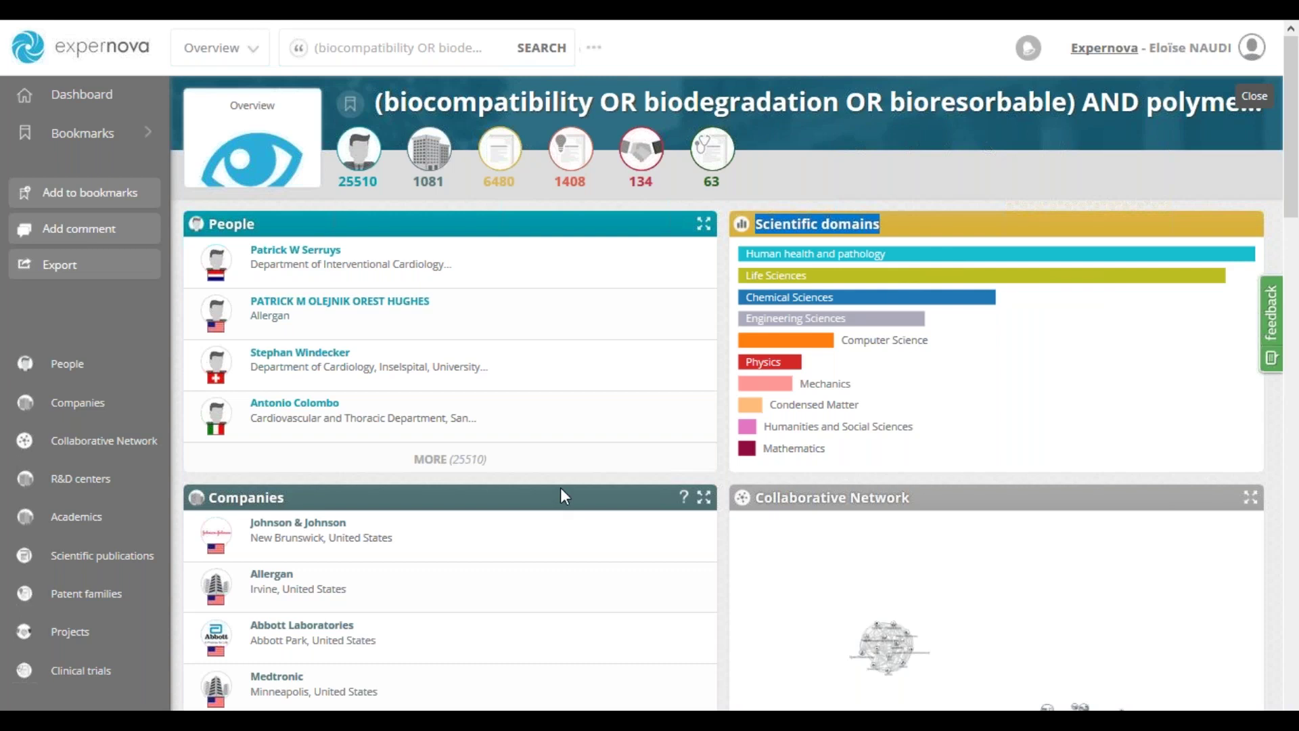
{"action": "scroll", "coordinate": [560, 496], "scroll_direction": "down", "scroll_amount": 2}
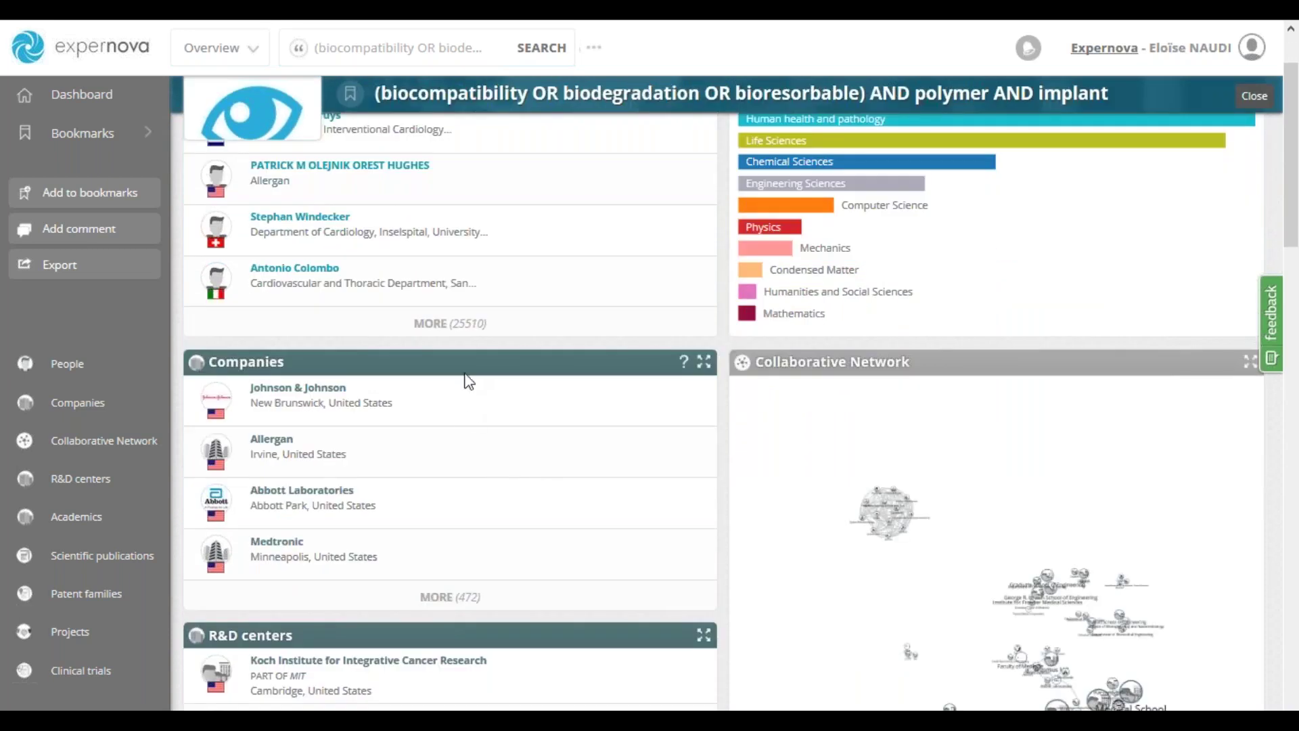
{"action": "scroll", "coordinate": [474, 425], "scroll_direction": "down", "scroll_amount": 1}
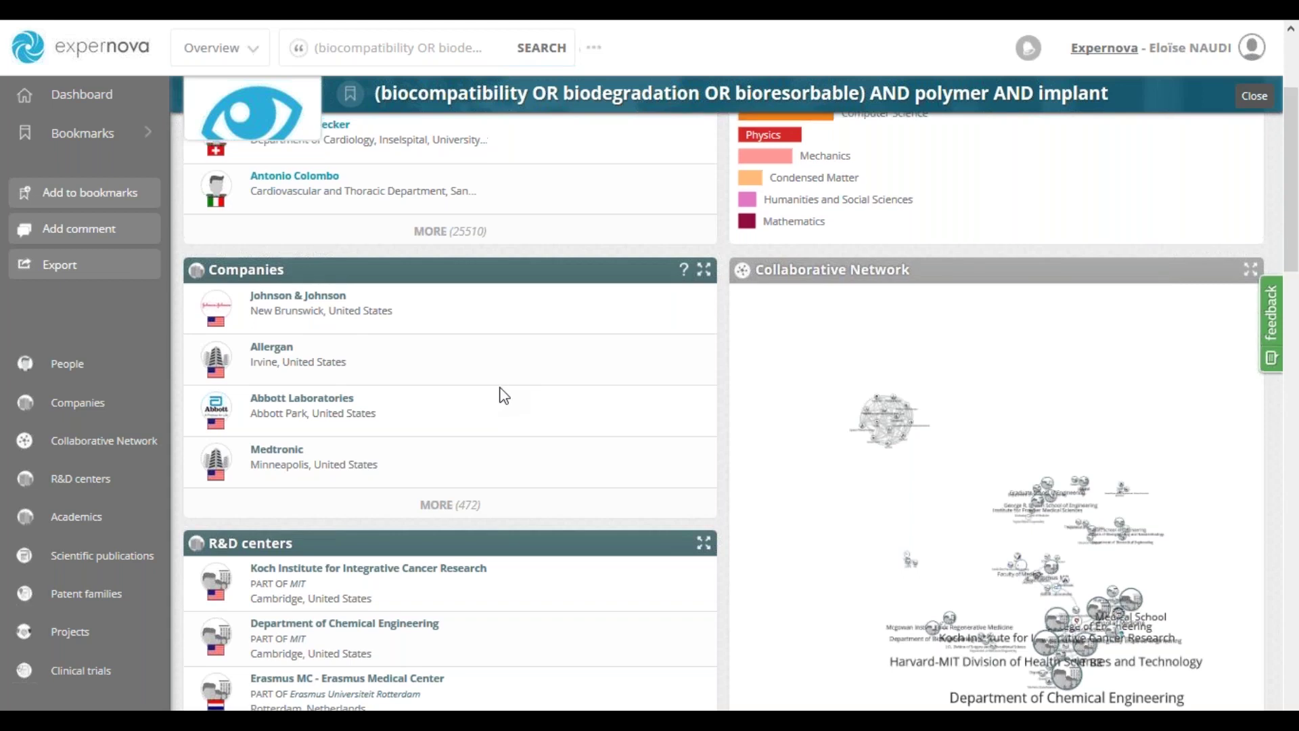
{"action": "scroll", "coordinate": [498, 392], "scroll_direction": "up", "scroll_amount": 4}
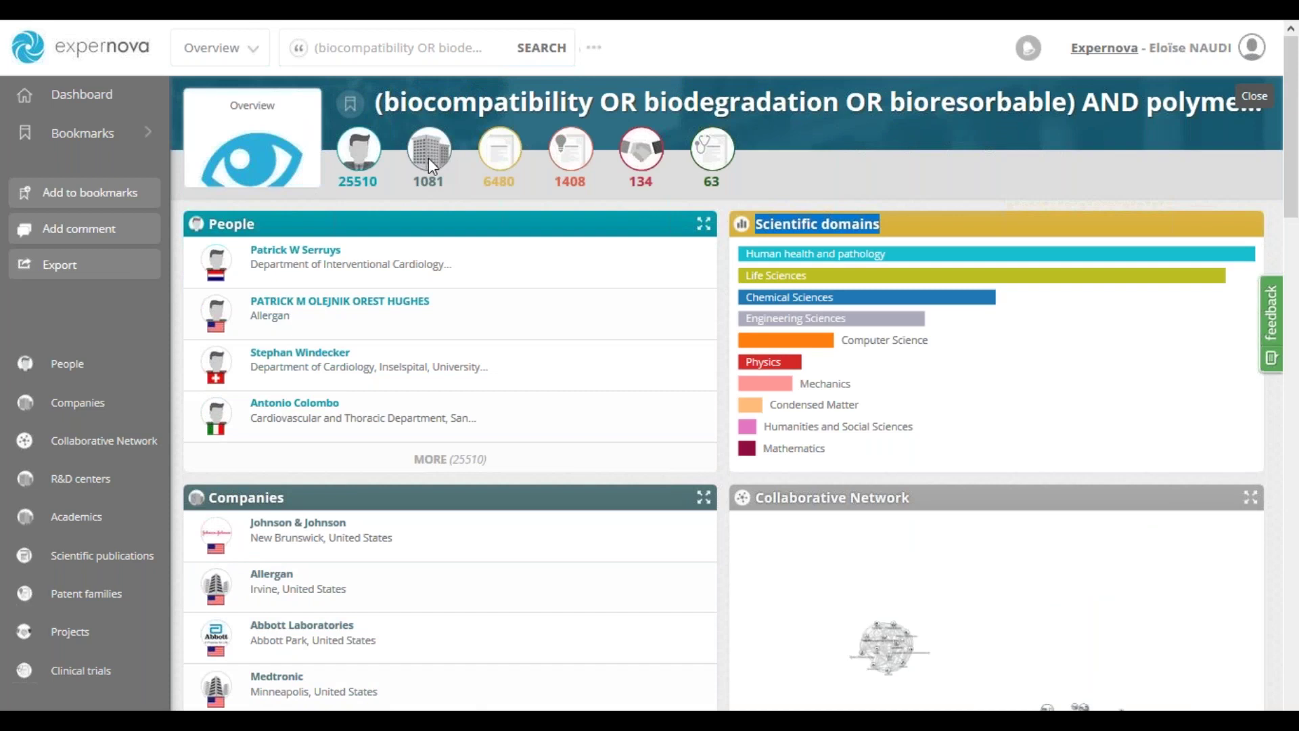
{"action": "scroll", "coordinate": [428, 157], "scroll_direction": "down", "scroll_amount": 2}
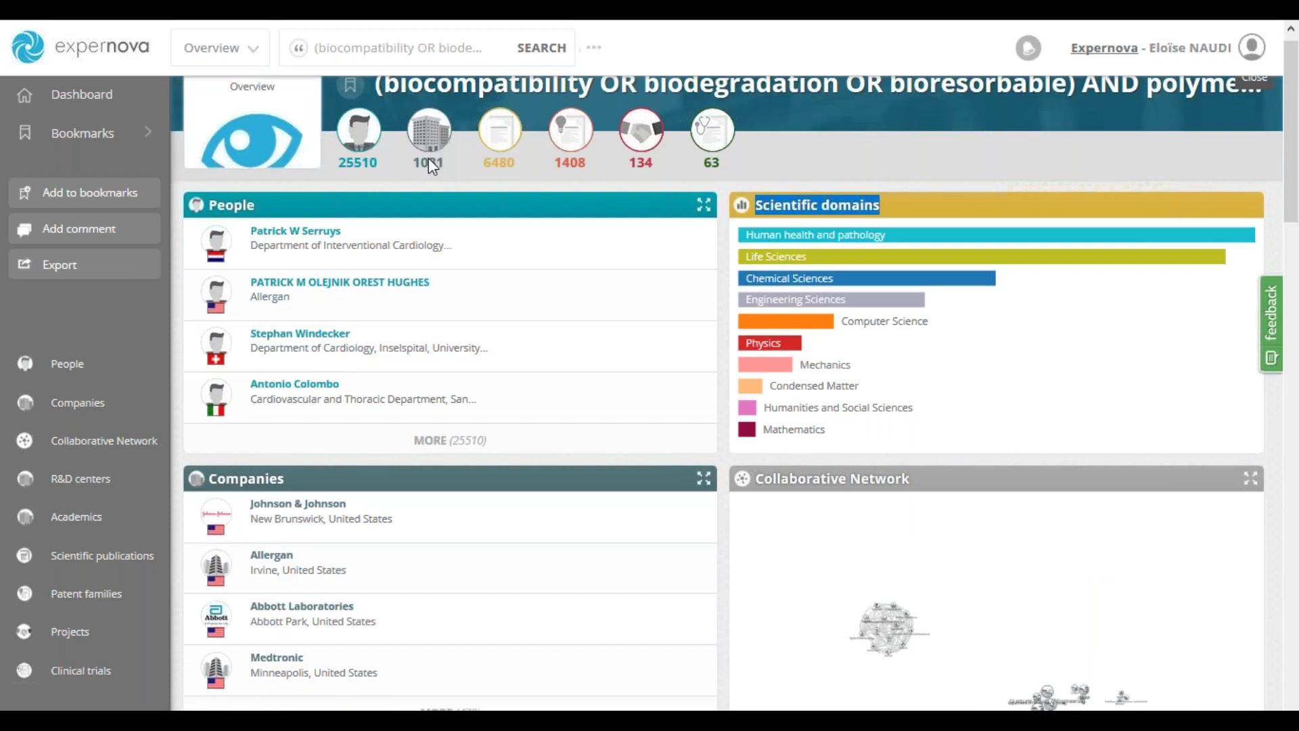
{"action": "left_click_drag", "start_coordinate": [298, 365], "coordinate": [224, 362]}
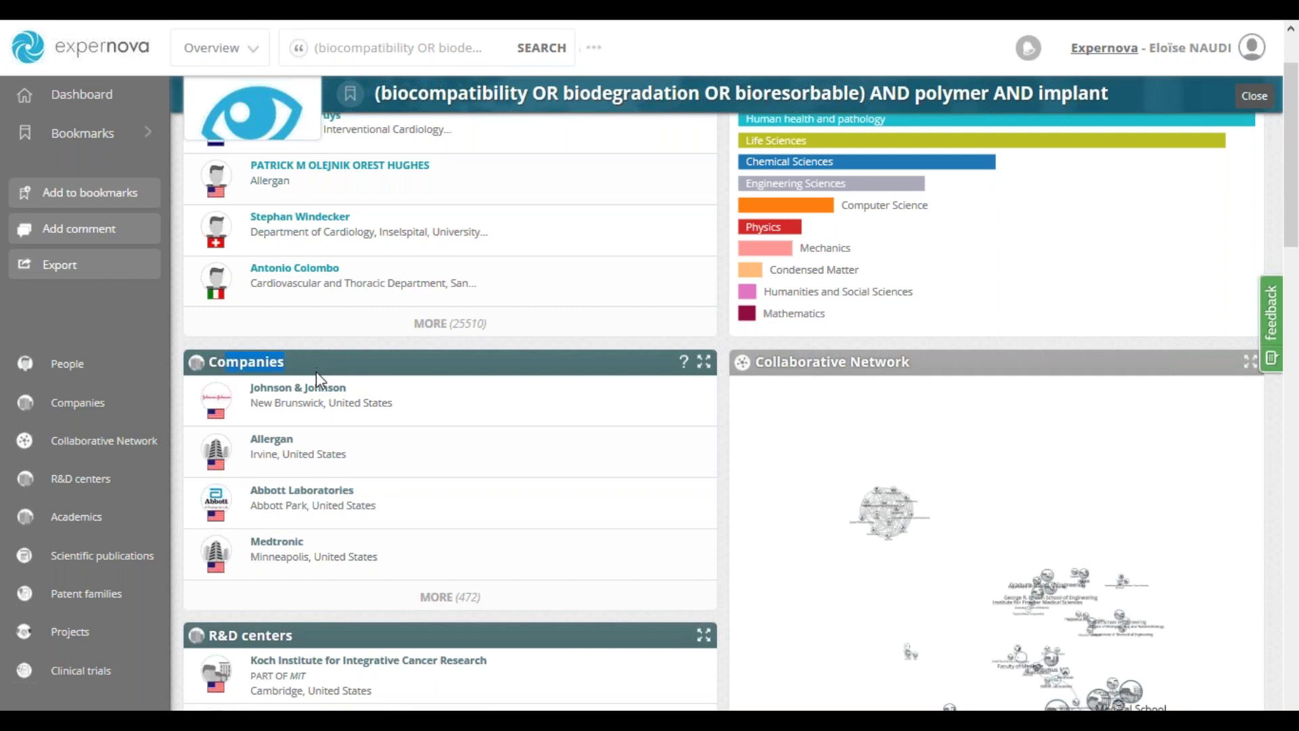
{"action": "scroll", "coordinate": [329, 426], "scroll_direction": "down", "scroll_amount": 1}
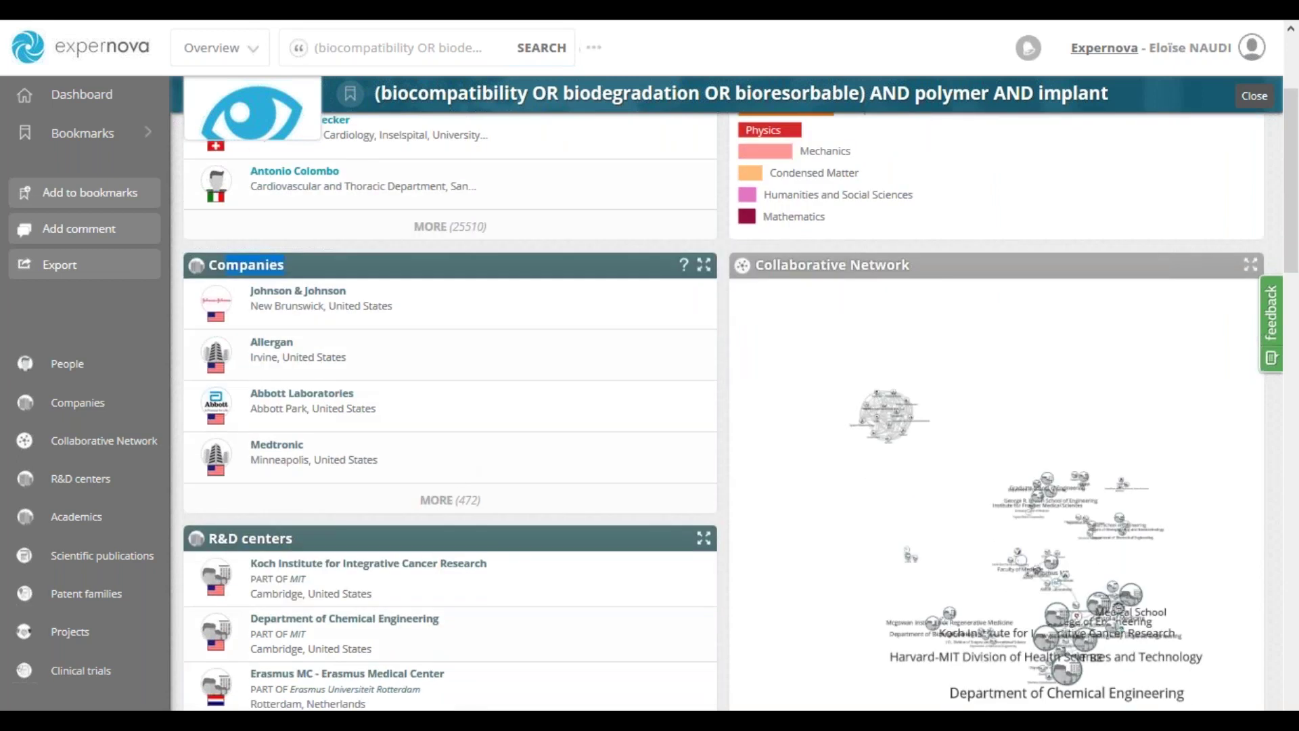
{"action": "left_click", "coordinate": [441, 502]}
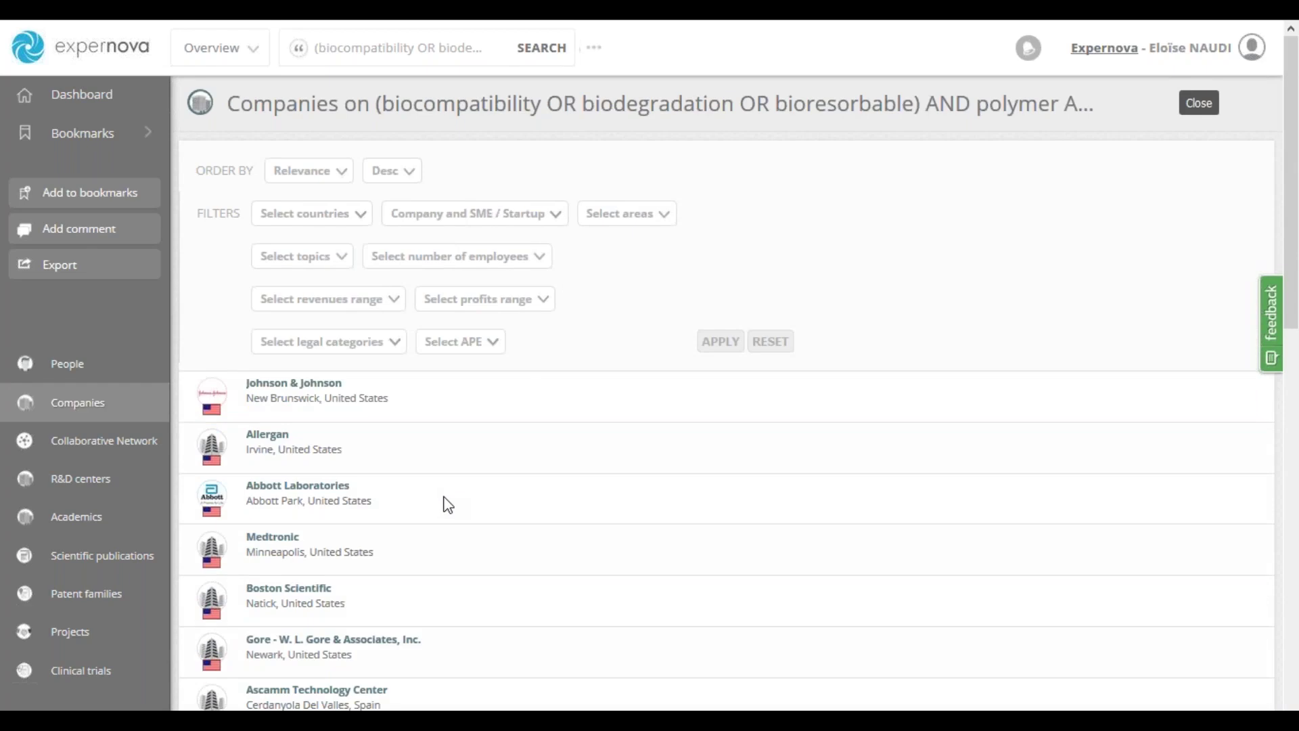
{"action": "scroll", "coordinate": [448, 504], "scroll_direction": "down", "scroll_amount": 2}
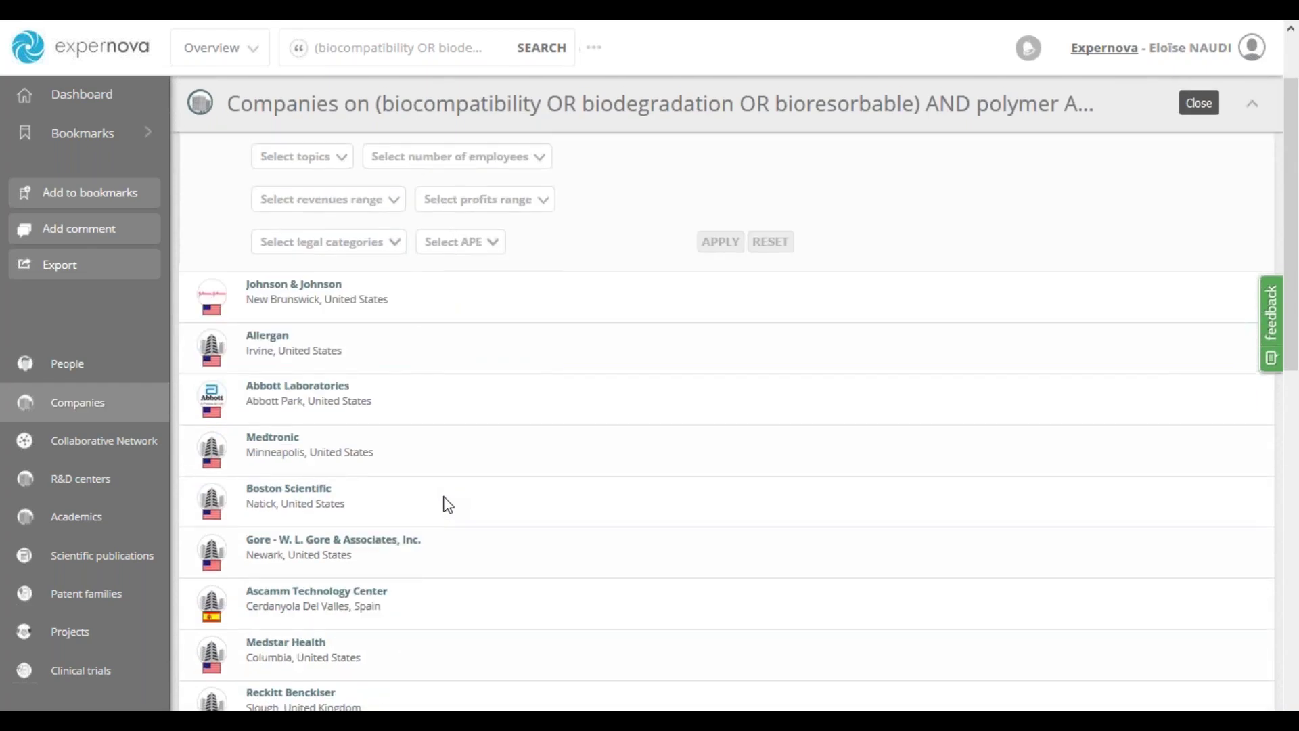
{"action": "scroll", "coordinate": [448, 504], "scroll_direction": "up", "scroll_amount": 2}
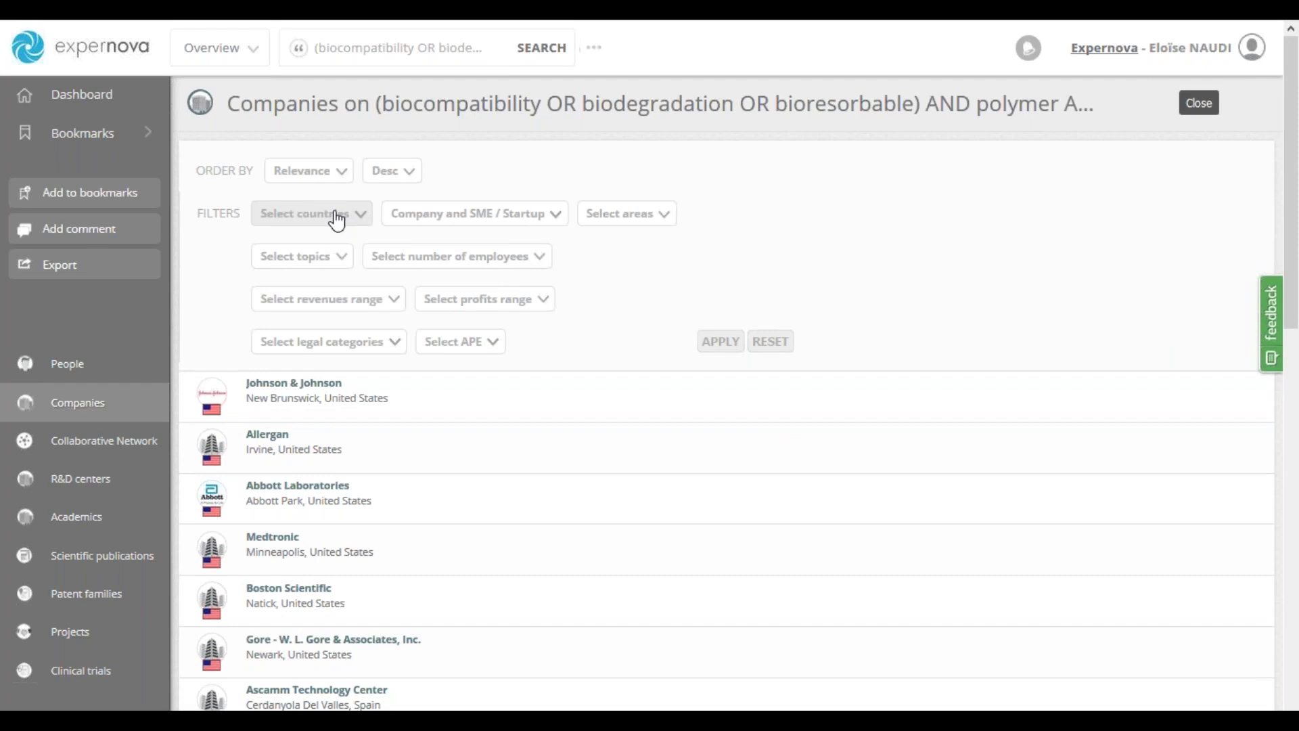
{"action": "left_click", "coordinate": [455, 214]}
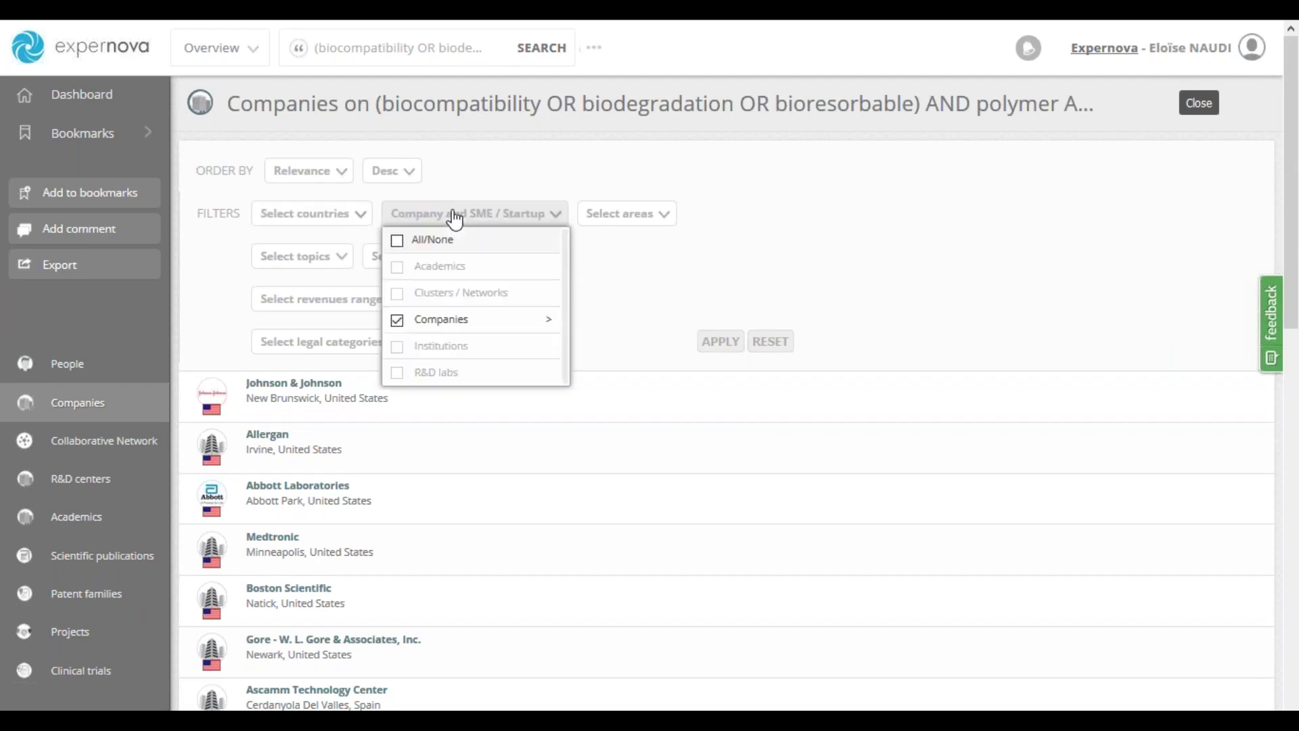
{"action": "mouse_move", "coordinate": [480, 330]}
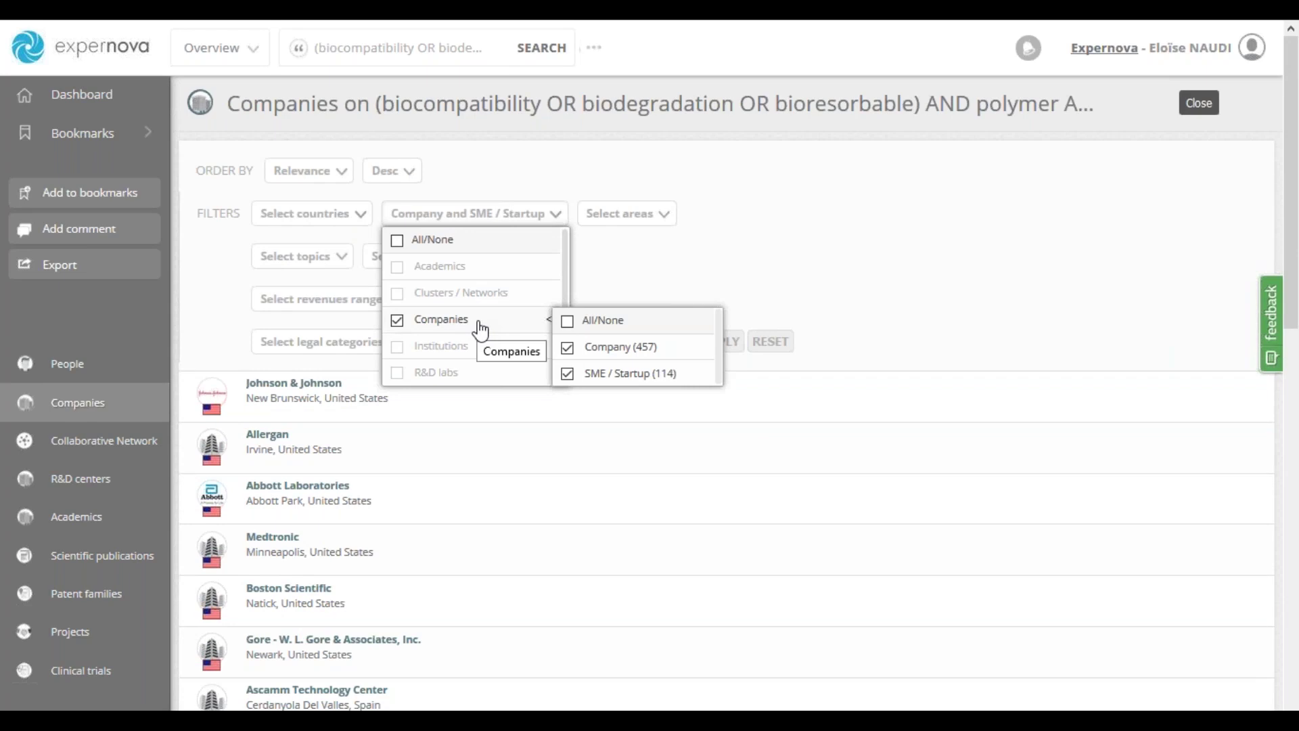
{"action": "left_click", "coordinate": [960, 259]}
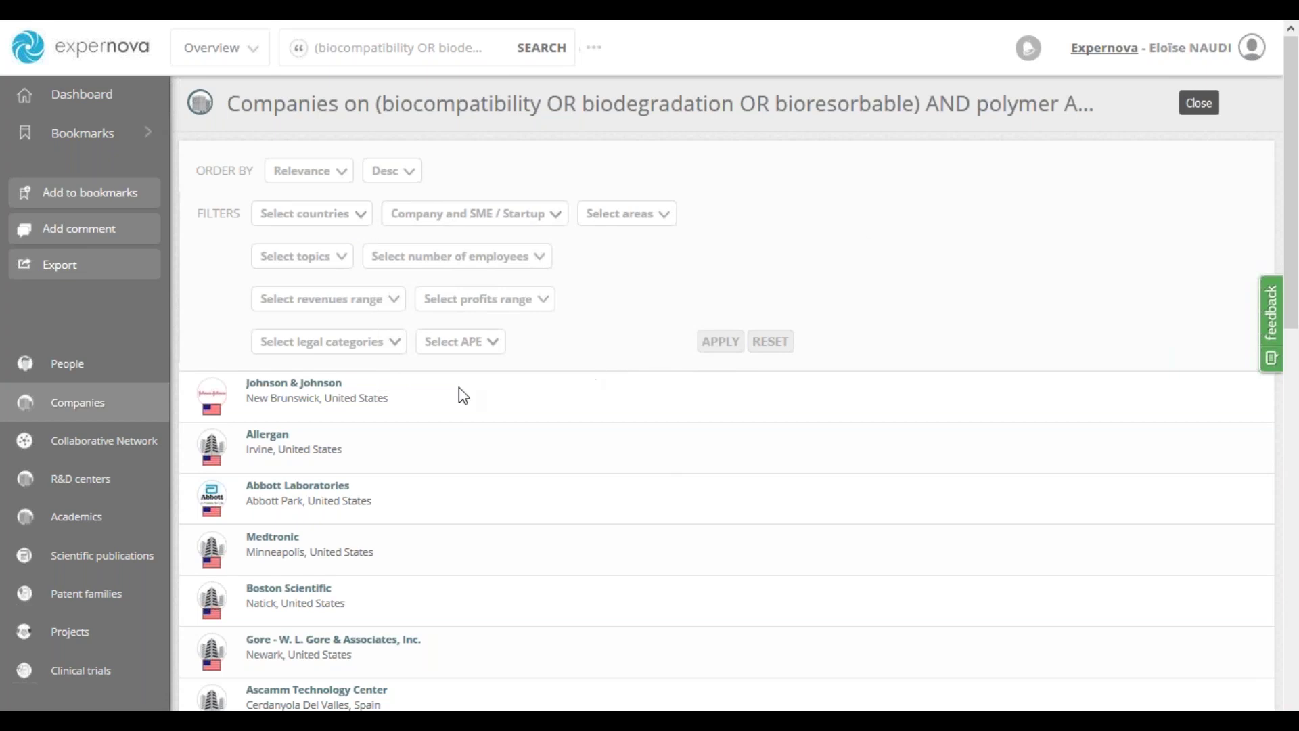
{"action": "scroll", "coordinate": [459, 388], "scroll_direction": "down", "scroll_amount": 2}
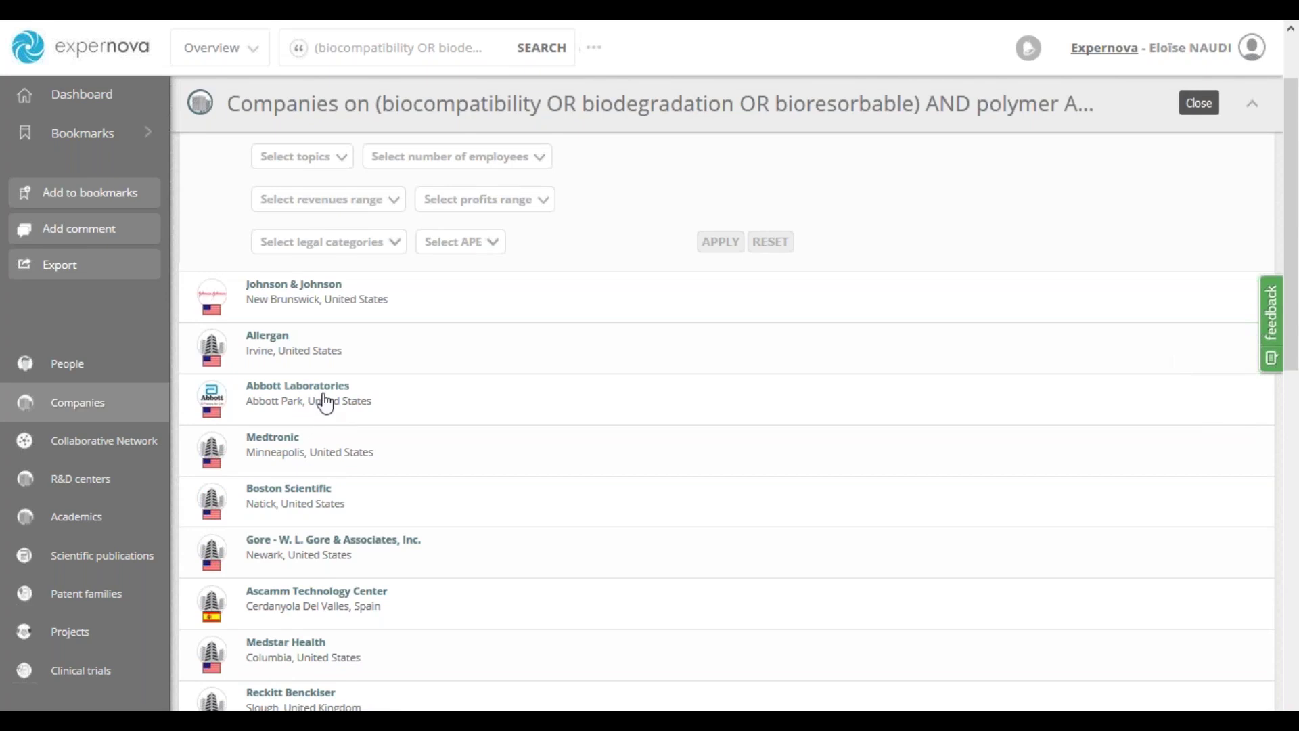
{"action": "scroll", "coordinate": [280, 453], "scroll_direction": "down", "scroll_amount": 3}
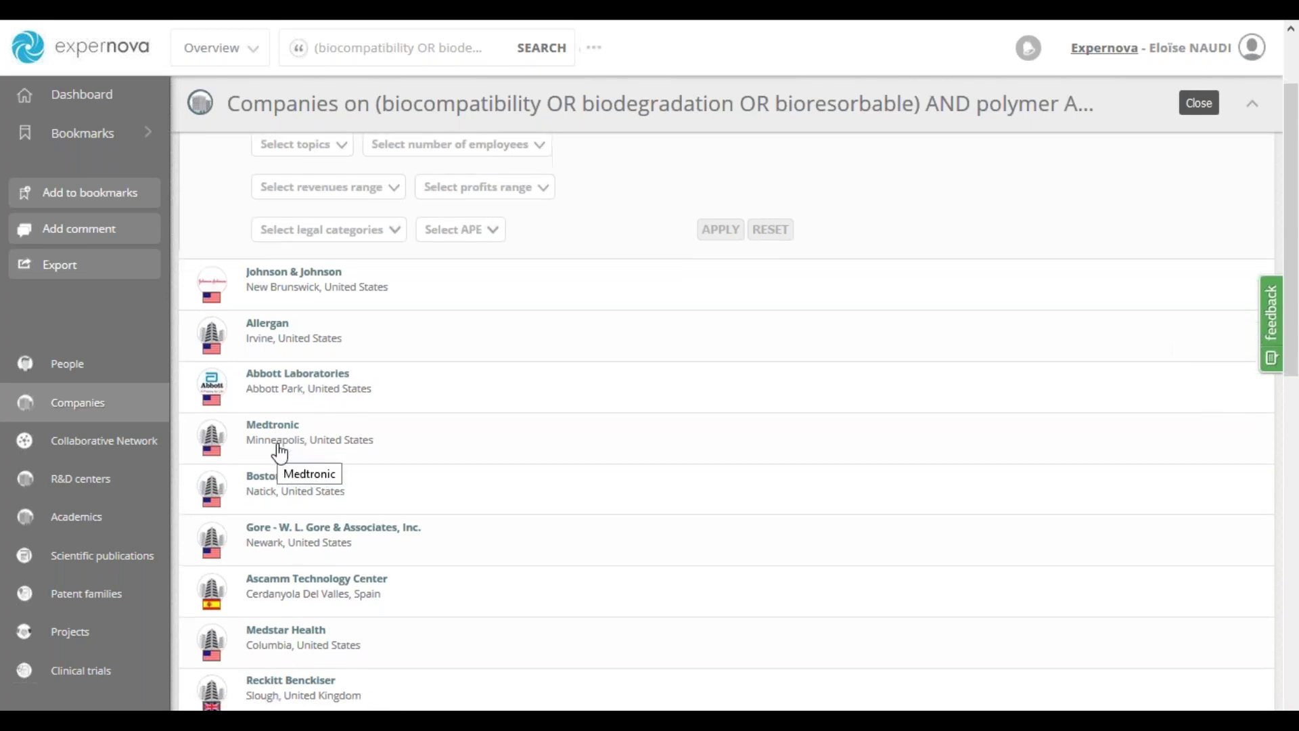
{"action": "scroll", "coordinate": [274, 480], "scroll_direction": "down", "scroll_amount": 1}
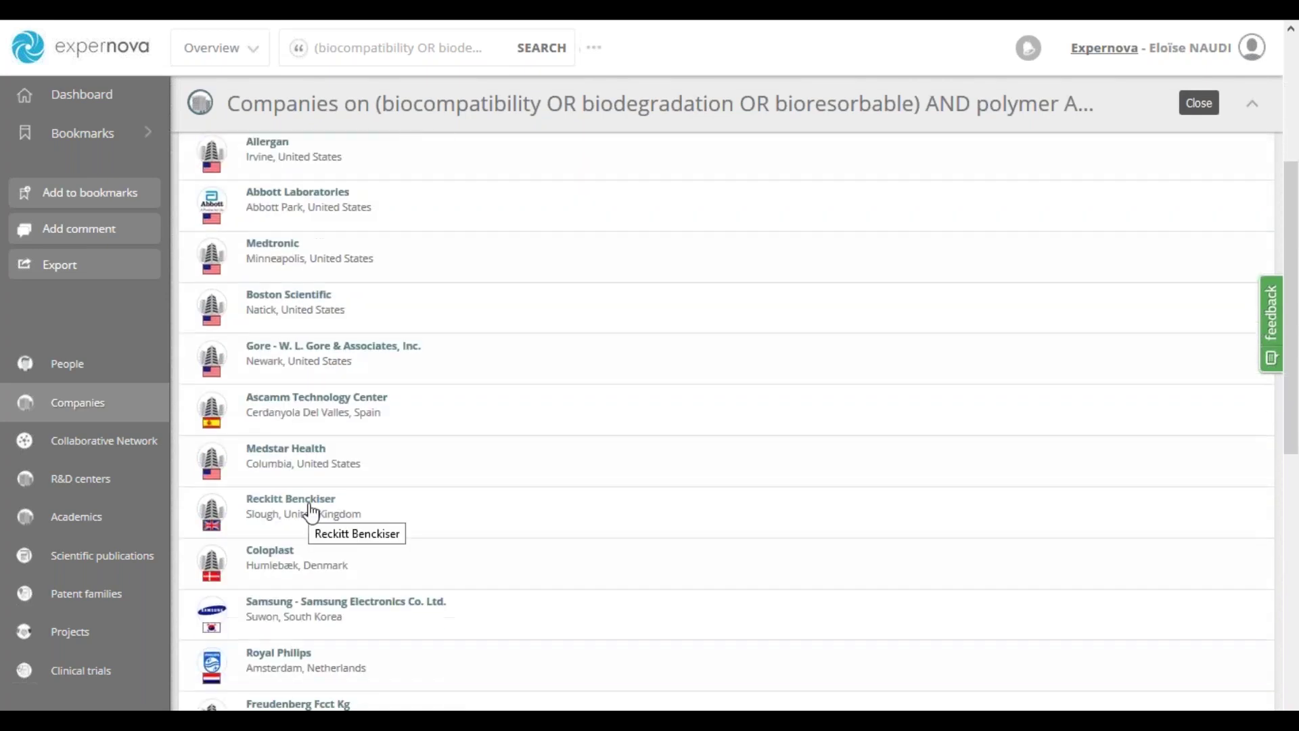
{"action": "scroll", "coordinate": [311, 512], "scroll_direction": "down", "scroll_amount": 2}
{"action": "scroll", "coordinate": [324, 516], "scroll_direction": "down", "scroll_amount": 3}
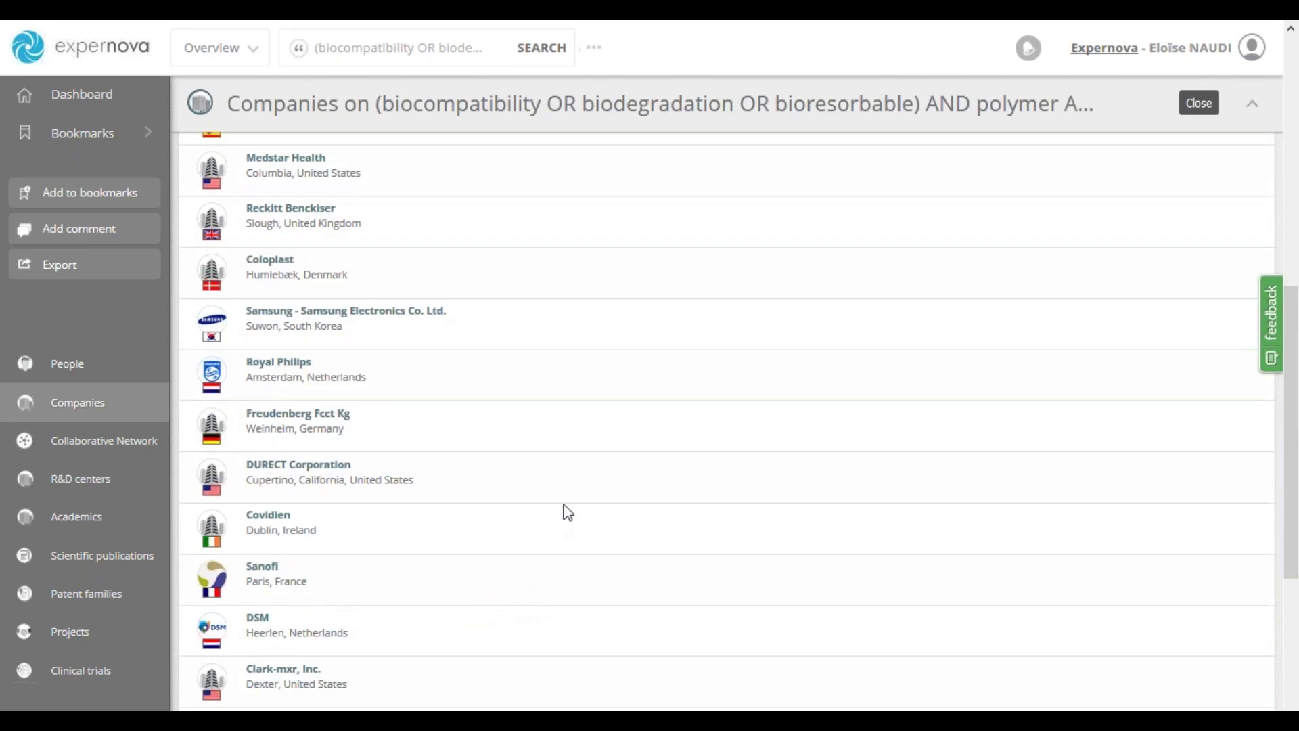
{"action": "scroll", "coordinate": [572, 486], "scroll_direction": "up", "scroll_amount": 7}
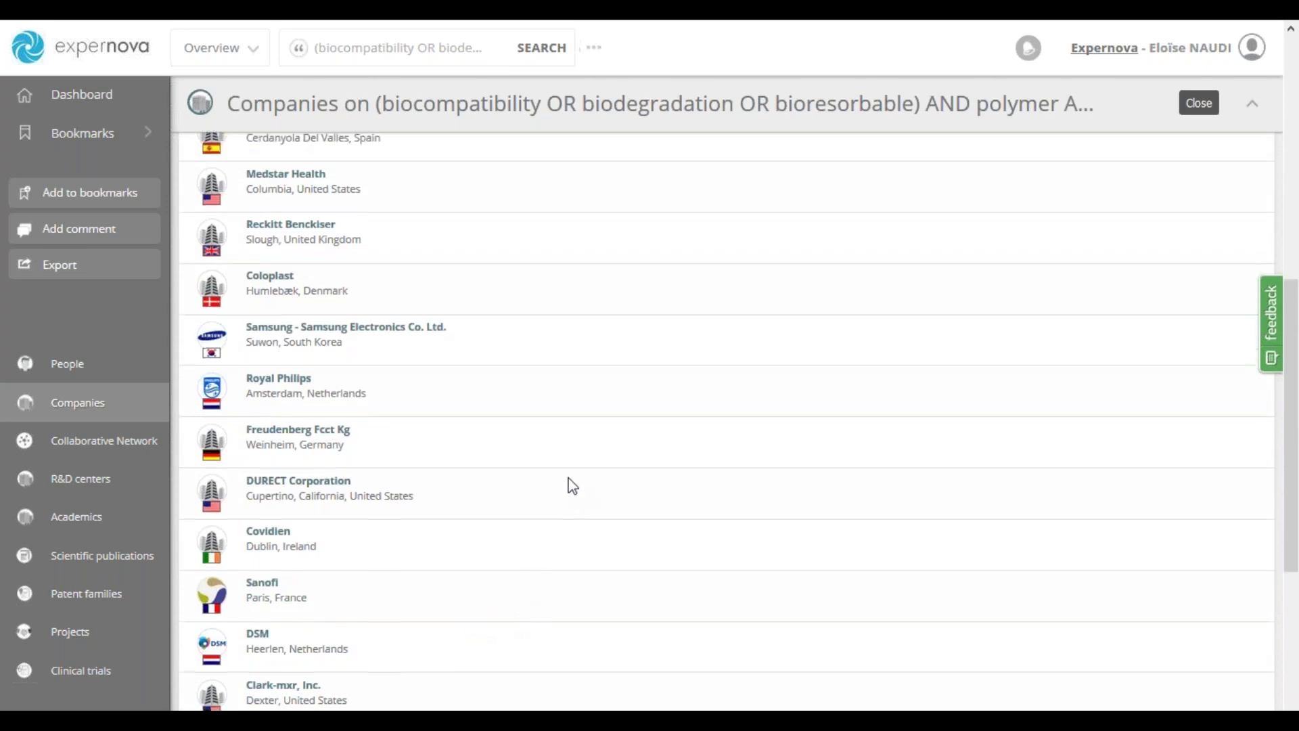
{"action": "scroll", "coordinate": [572, 485], "scroll_direction": "up", "scroll_amount": 2}
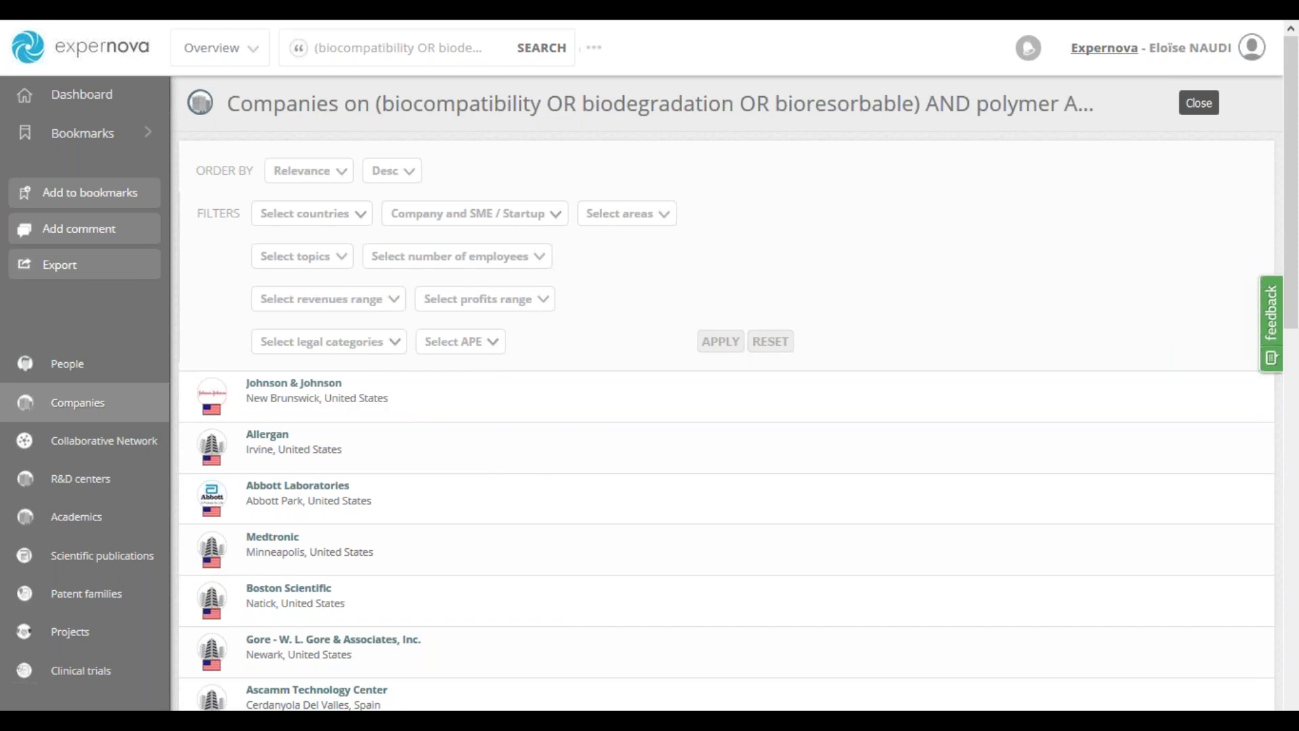
- Open Johnson & Johnson's full company profile from the Companies list
{"action": "left_click", "coordinate": [294, 383]}
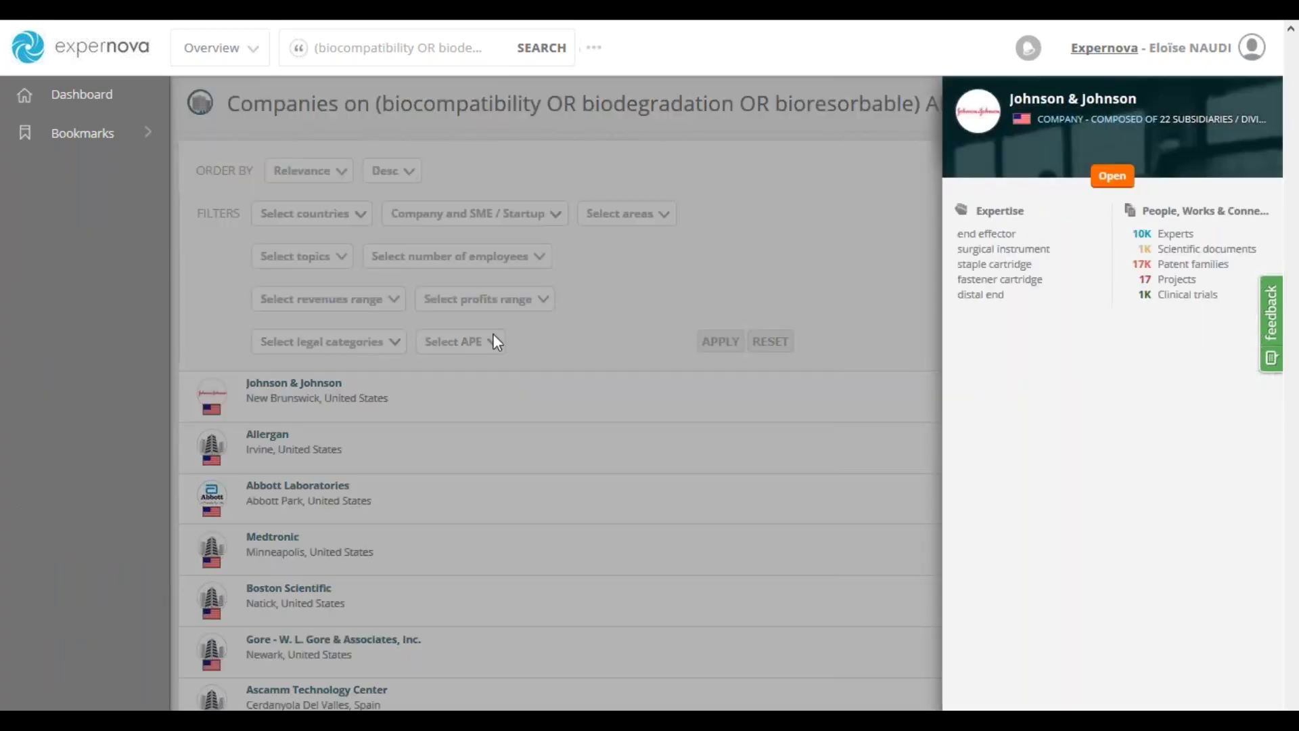
{"action": "left_click", "coordinate": [1112, 178]}
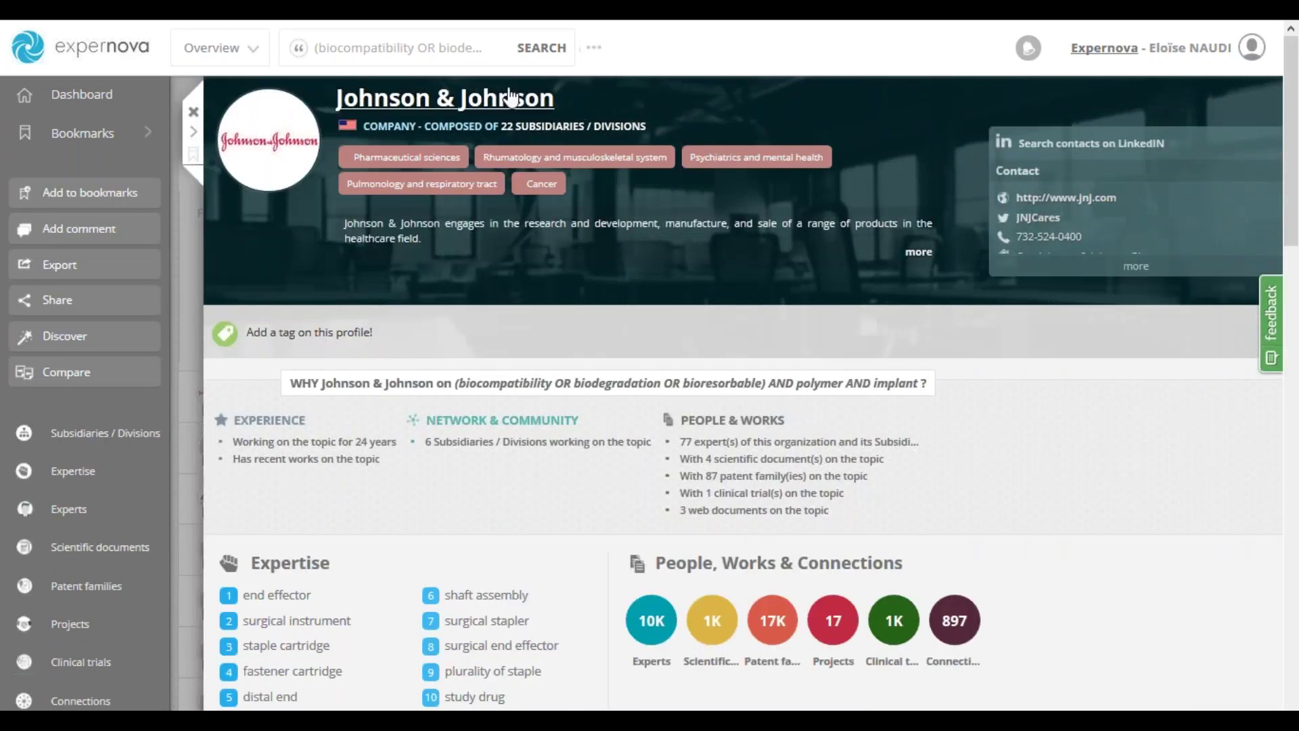
{"action": "double_click", "coordinate": [390, 132]}
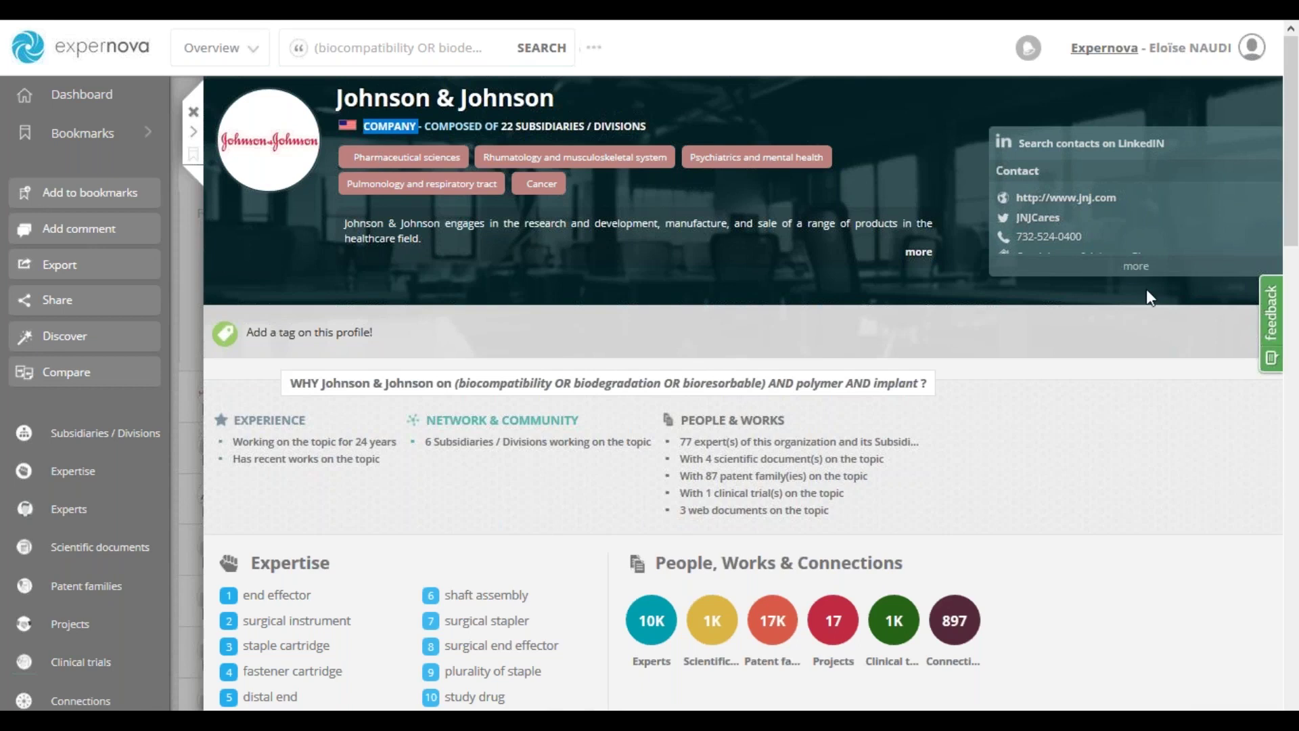
- Expand and collapse the contact details, then show Johnson & Johnson's patent families on the topic
{"action": "left_click", "coordinate": [1142, 268]}
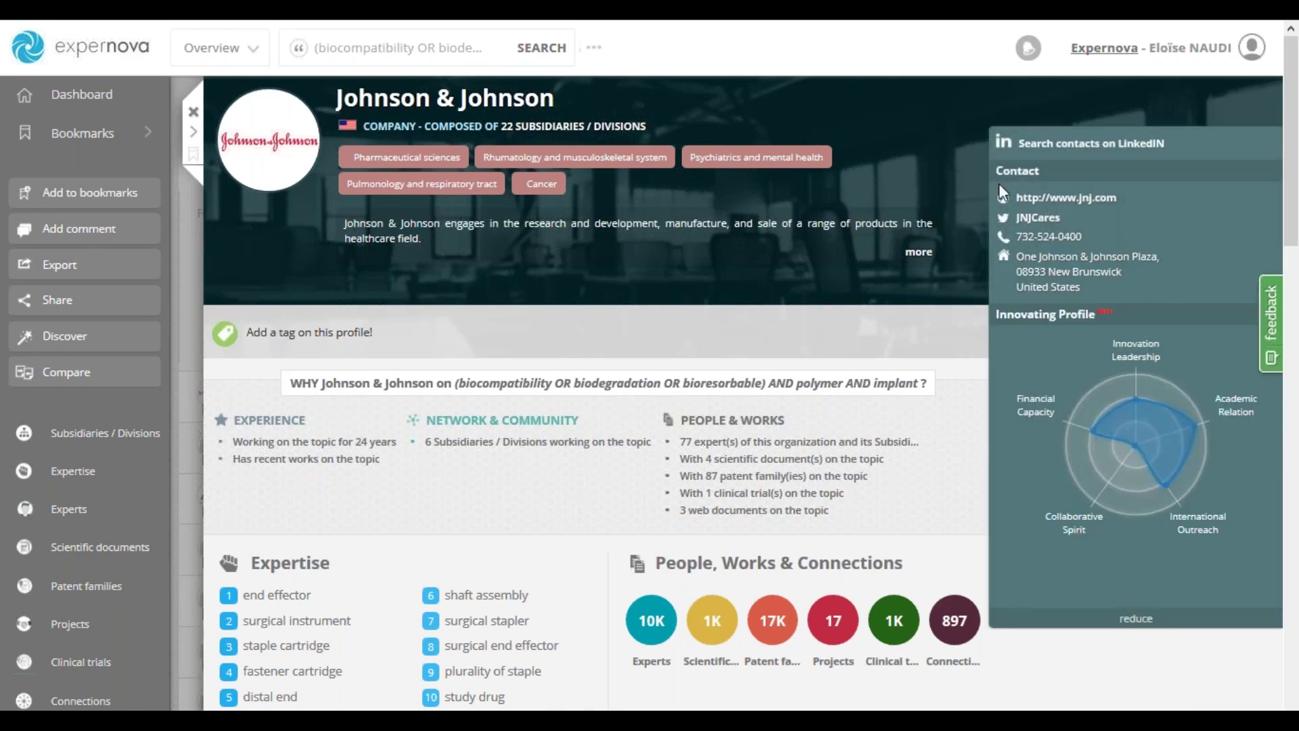
{"action": "left_click", "coordinate": [1128, 619]}
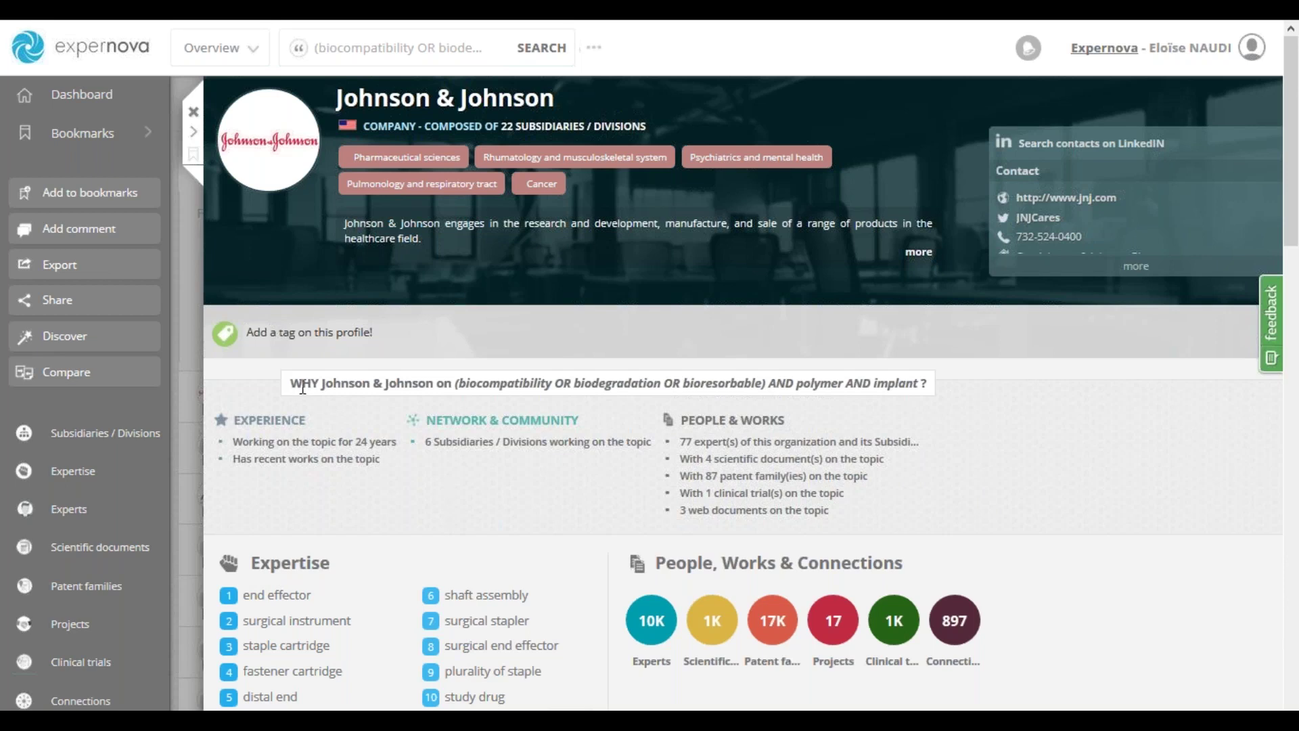
{"action": "left_click_drag", "start_coordinate": [289, 383], "coordinate": [884, 419]}
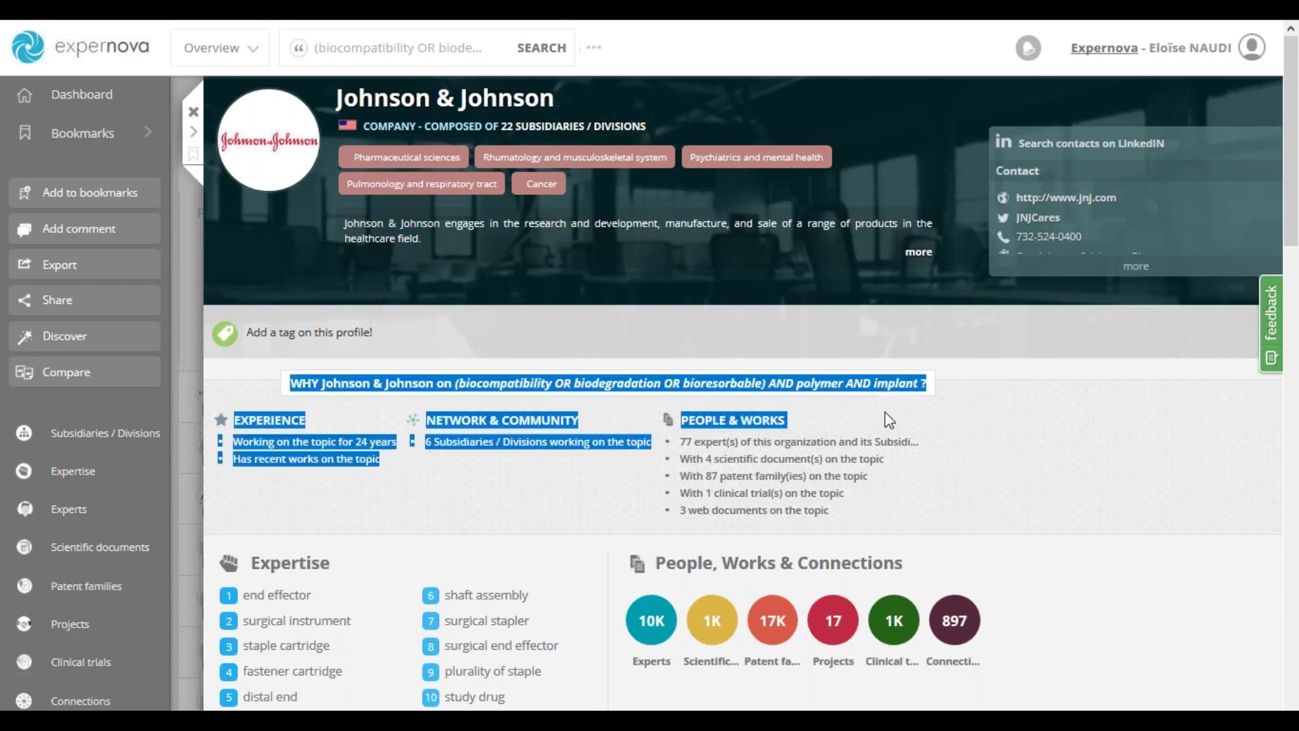
{"action": "left_click", "coordinate": [366, 416]}
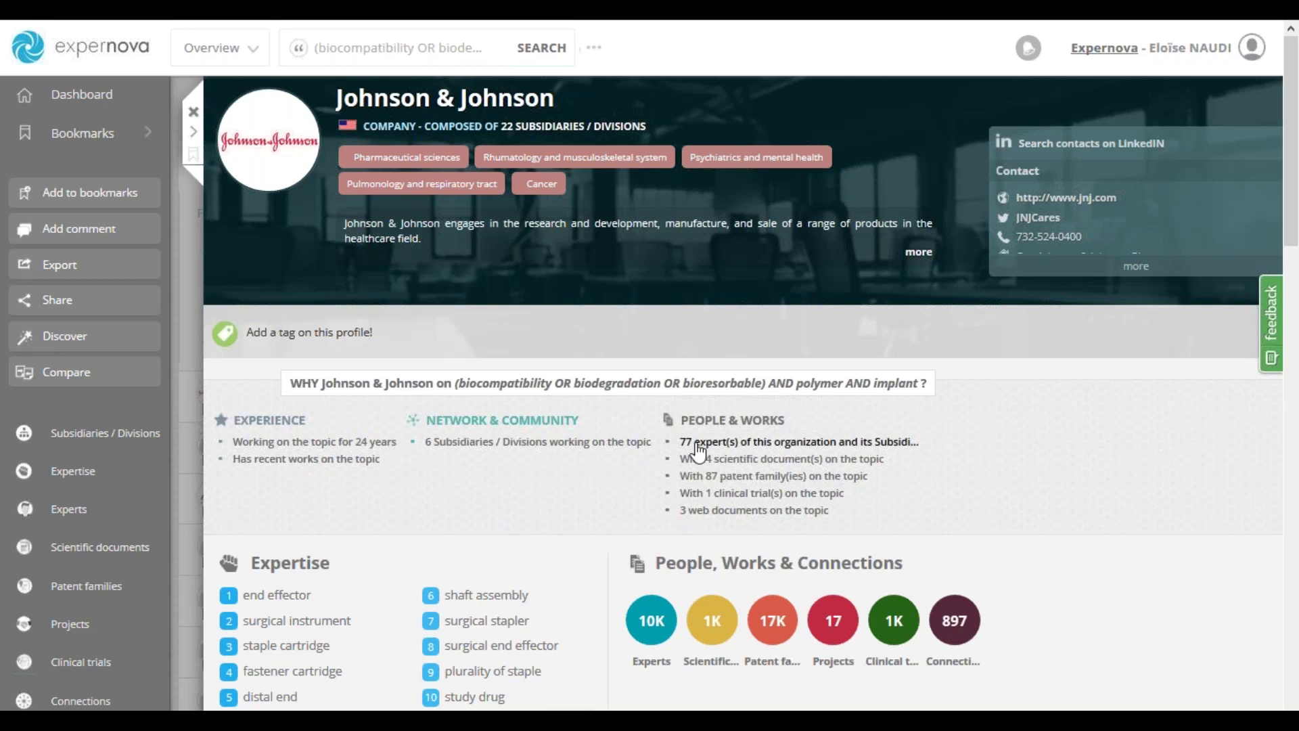
{"action": "left_click", "coordinate": [762, 479]}
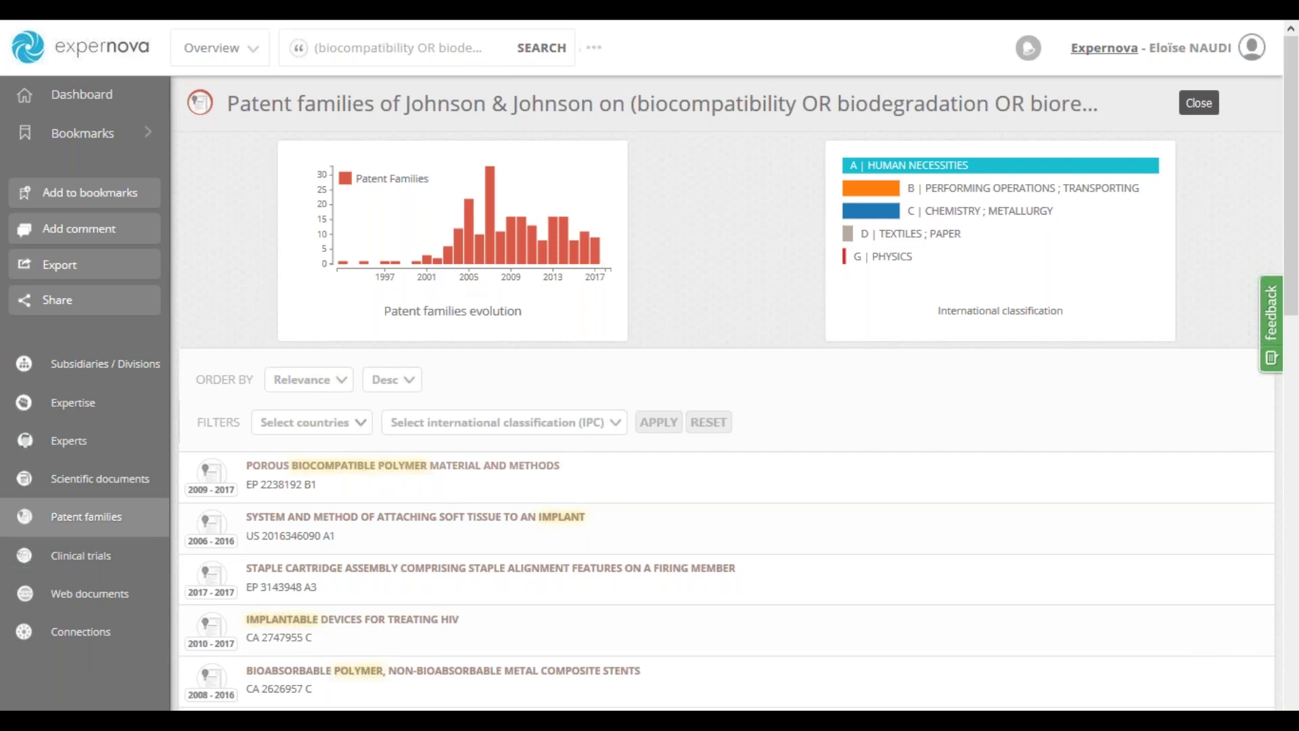
{"action": "left_click", "coordinate": [433, 467]}
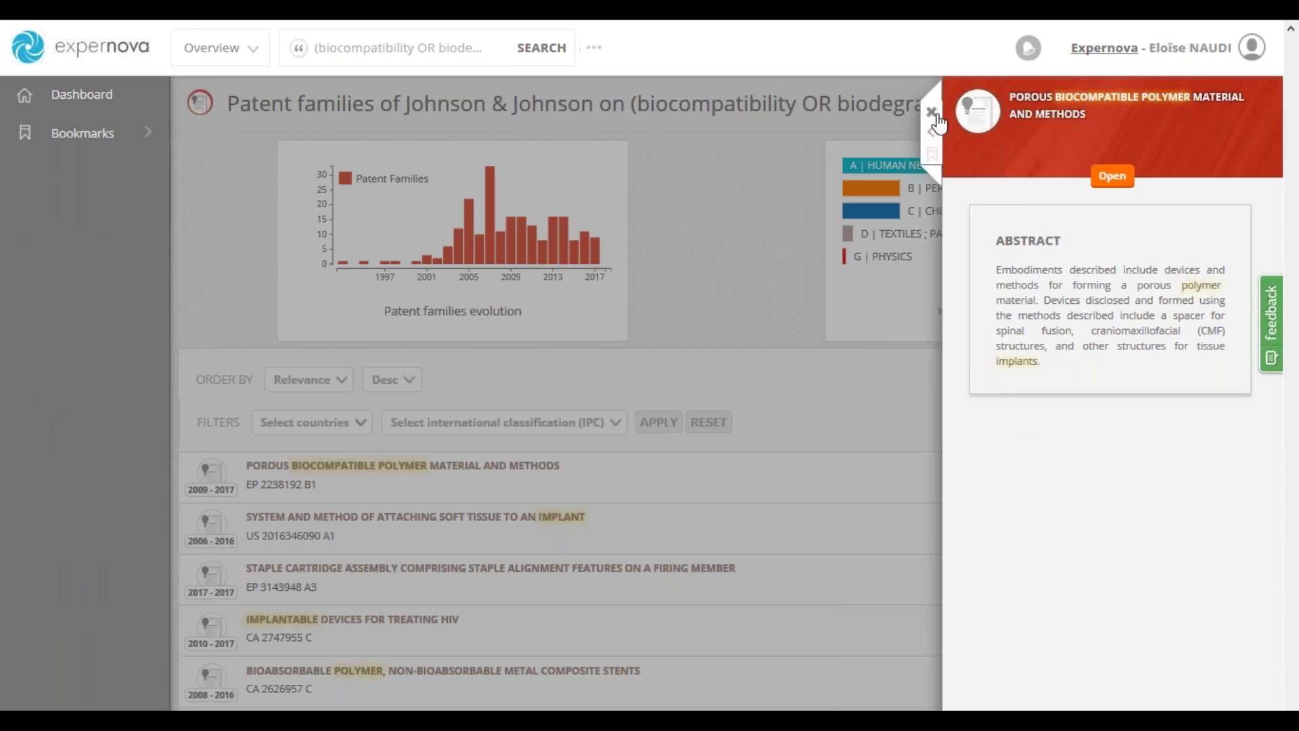
{"action": "left_click", "coordinate": [932, 113]}
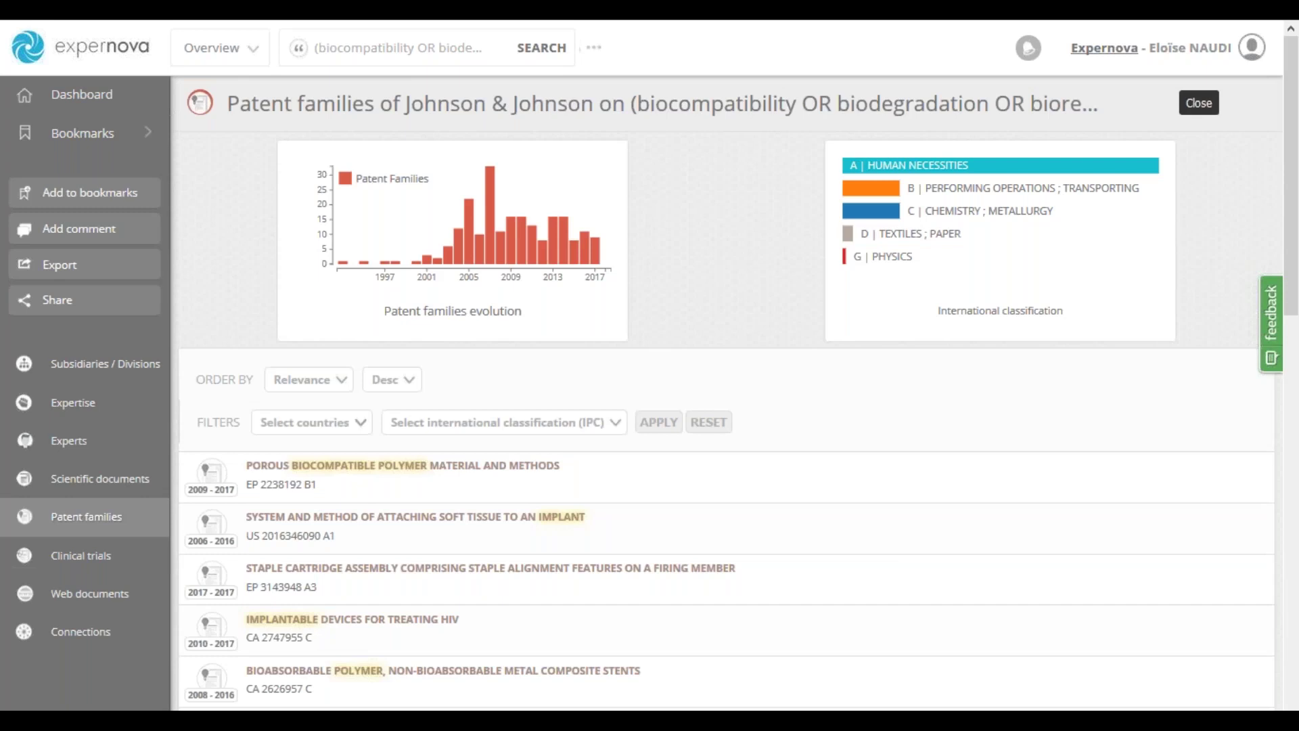
{"action": "left_click", "coordinate": [1199, 103]}
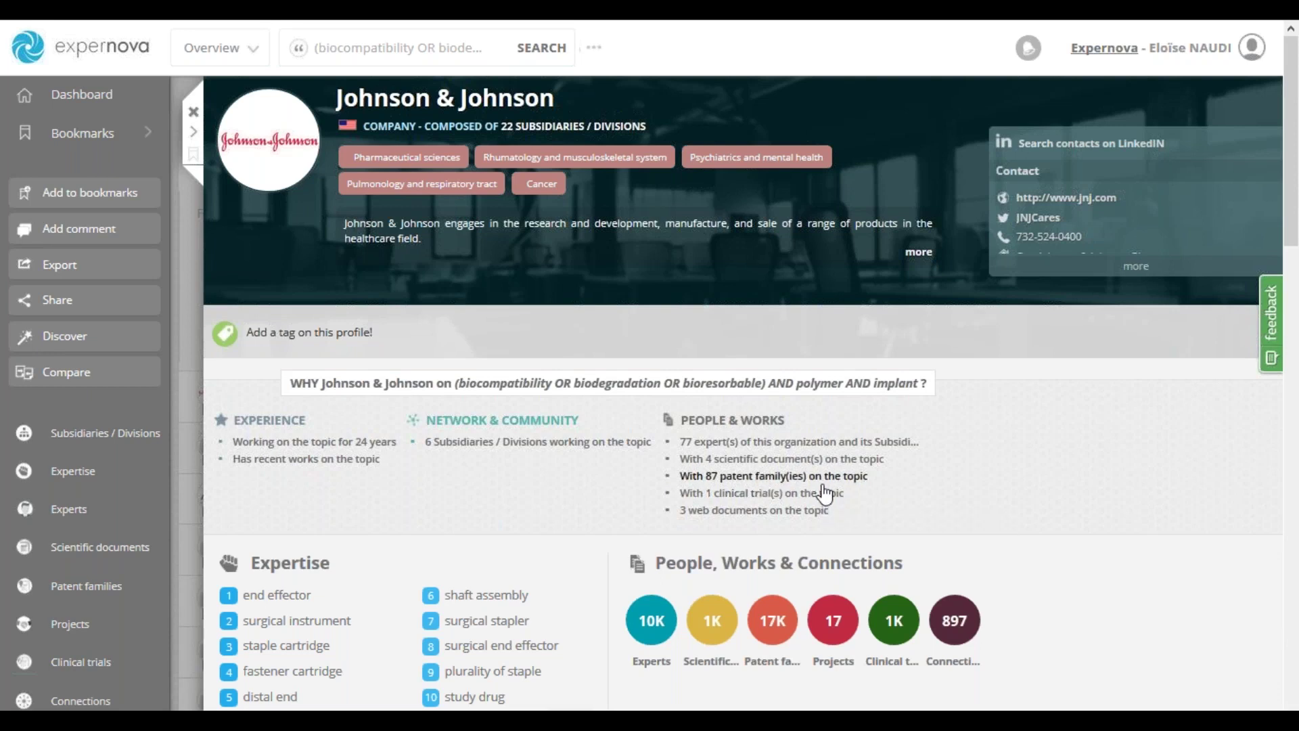
- List Johnson & Johnson's clinical trials and inspect the NEVO II stent trial's Phase 3 details
{"action": "left_click", "coordinate": [824, 491]}
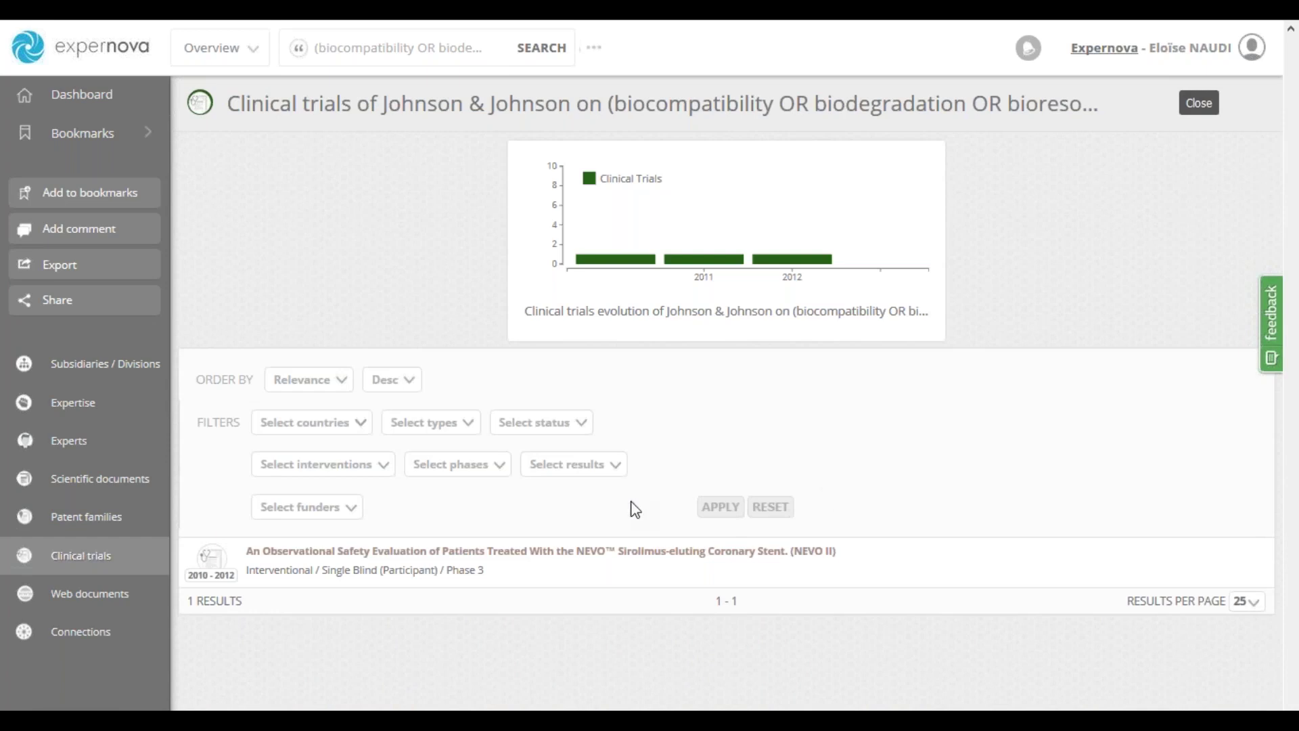
{"action": "left_click", "coordinate": [552, 554]}
{"action": "left_click", "coordinate": [1120, 177]}
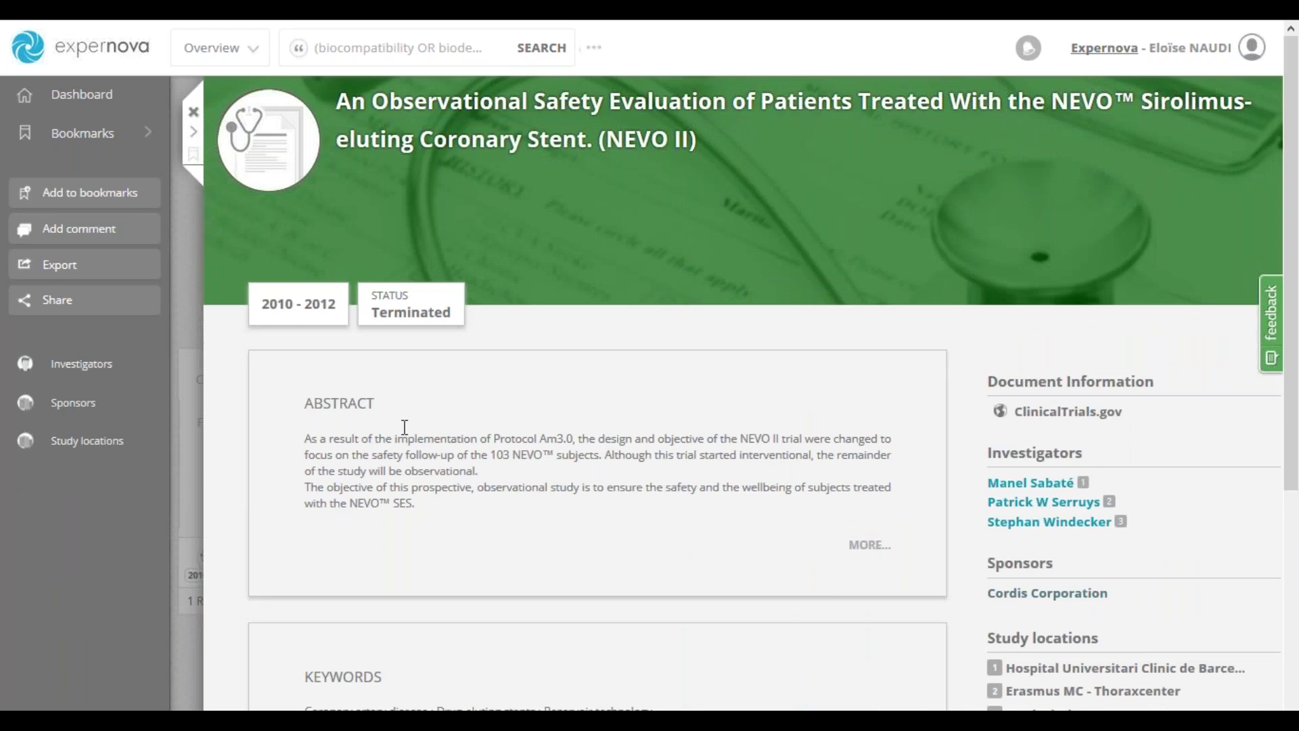
{"action": "scroll", "coordinate": [487, 463], "scroll_direction": "down", "scroll_amount": 4}
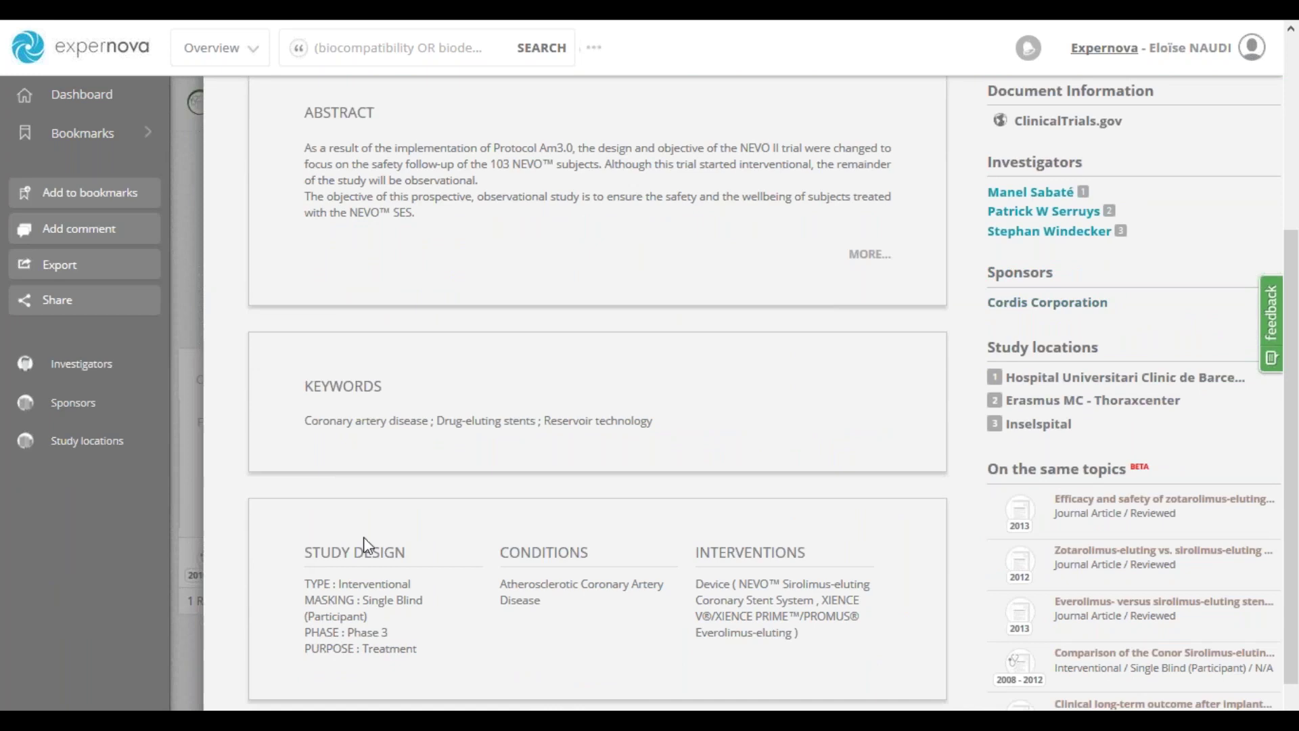
{"action": "left_click_drag", "start_coordinate": [391, 632], "coordinate": [305, 632]}
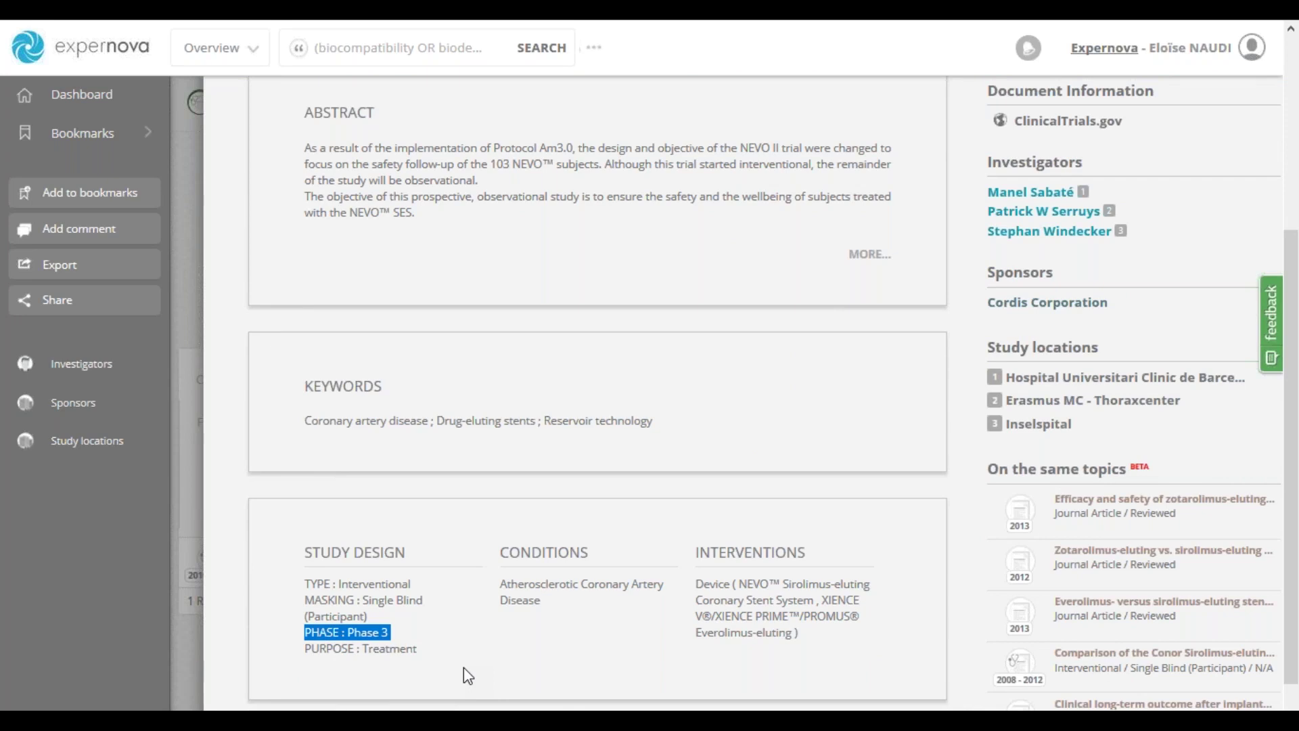
{"action": "scroll", "coordinate": [465, 672], "scroll_direction": "up", "scroll_amount": 5}
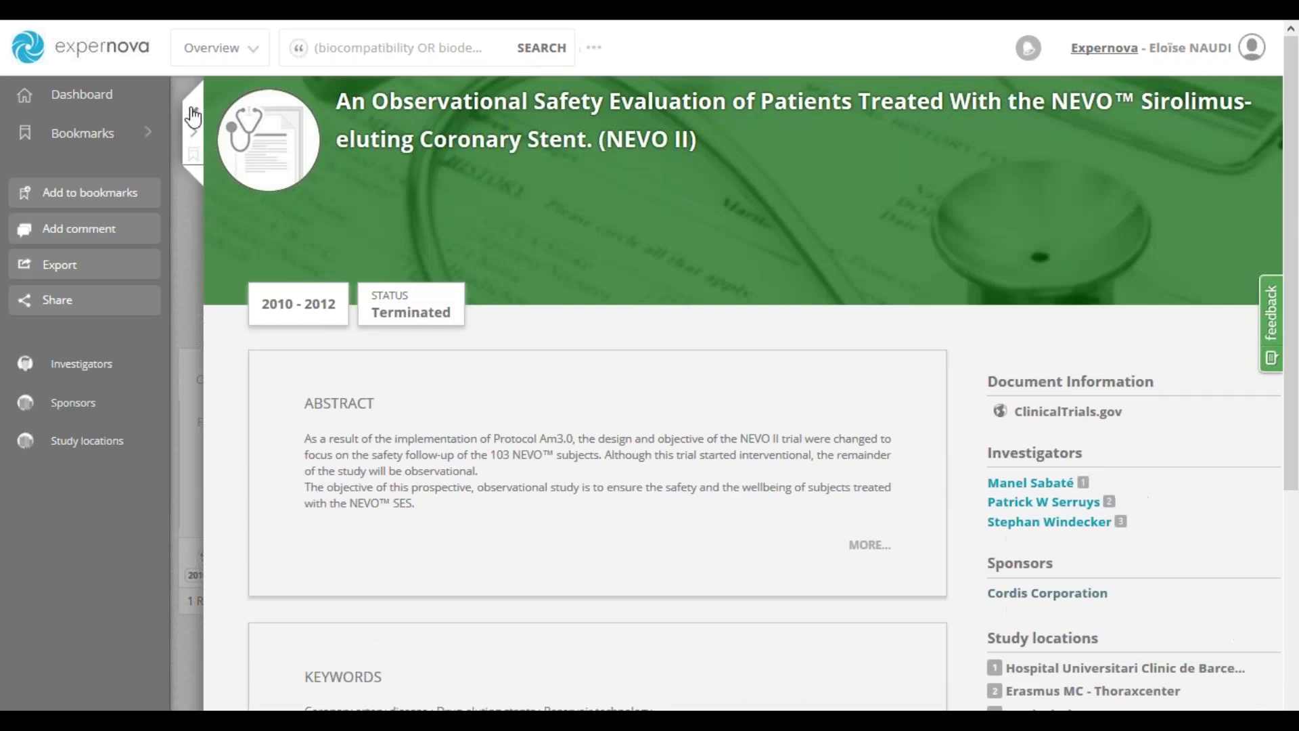
{"action": "left_click", "coordinate": [1152, 117]}
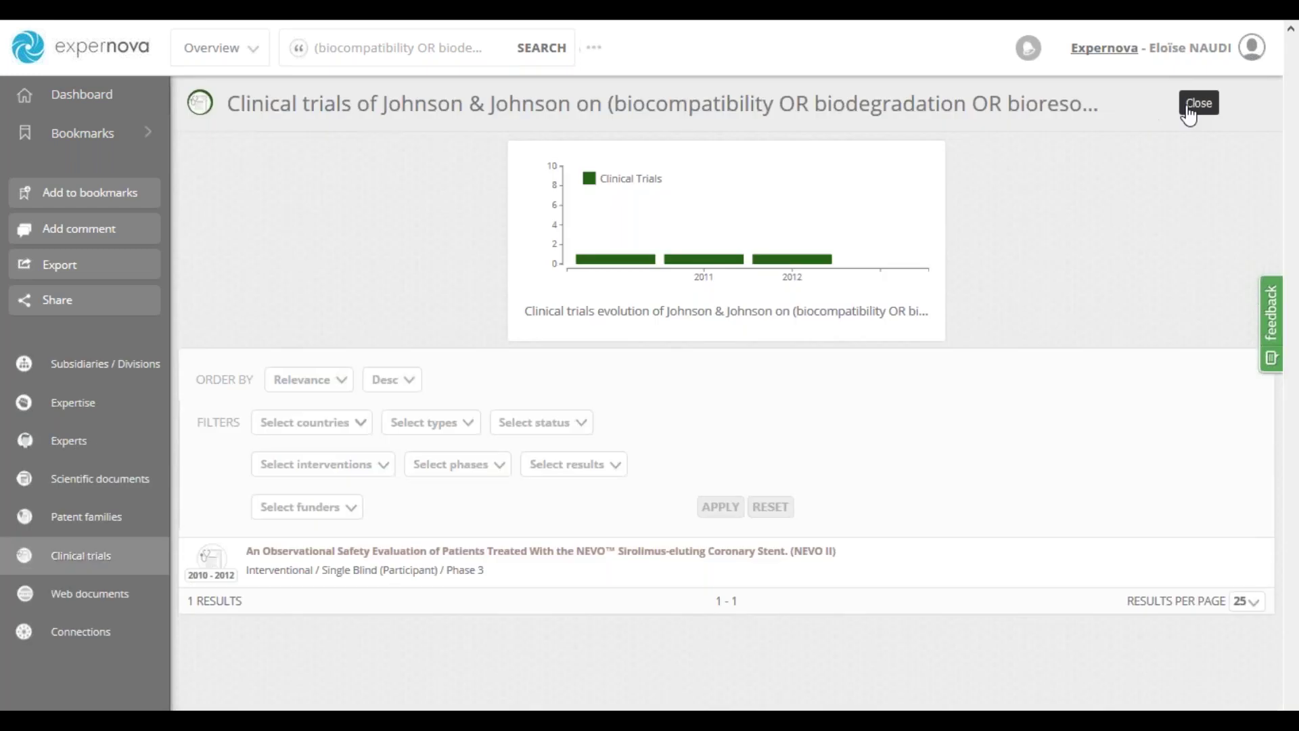
- Close the trials, company profile and companies list, then bring up the full Collaborative Network map
{"action": "left_click", "coordinate": [1189, 115]}
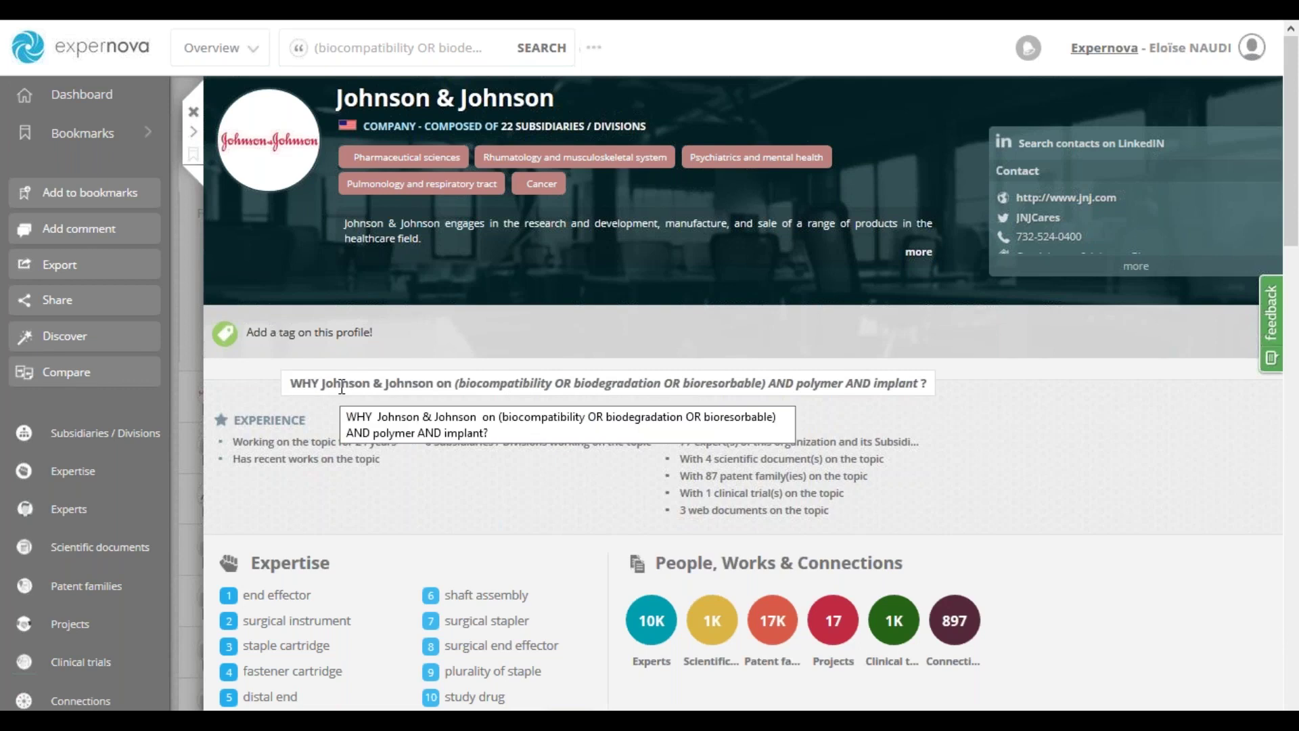
{"action": "left_click", "coordinate": [195, 115]}
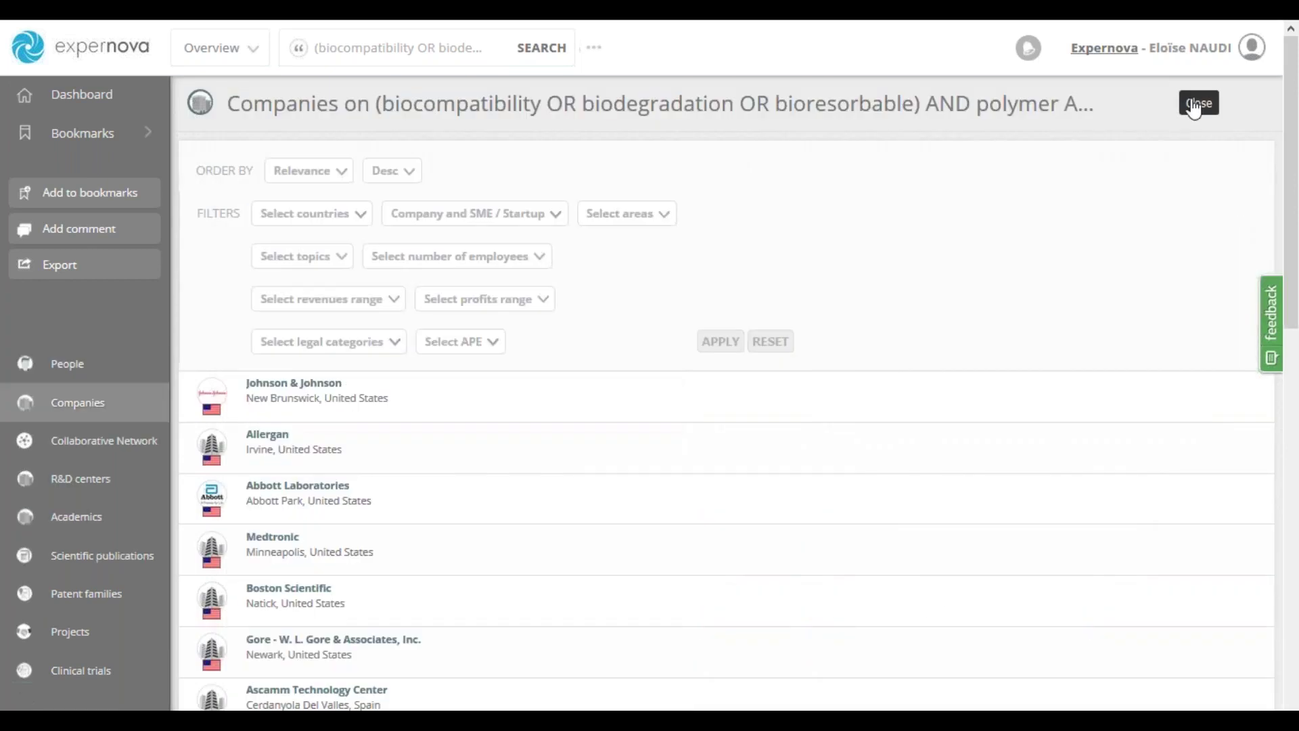
{"action": "left_click", "coordinate": [1194, 107]}
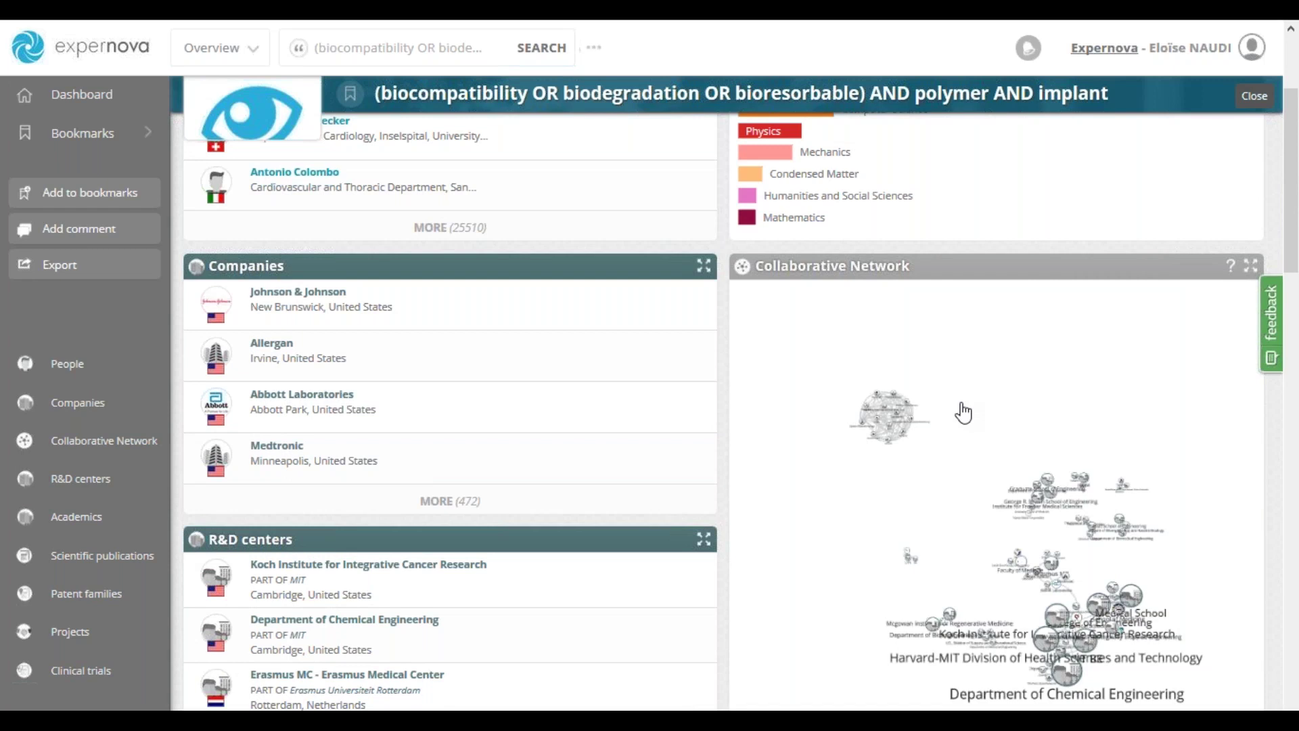
{"action": "left_click", "coordinate": [964, 412]}
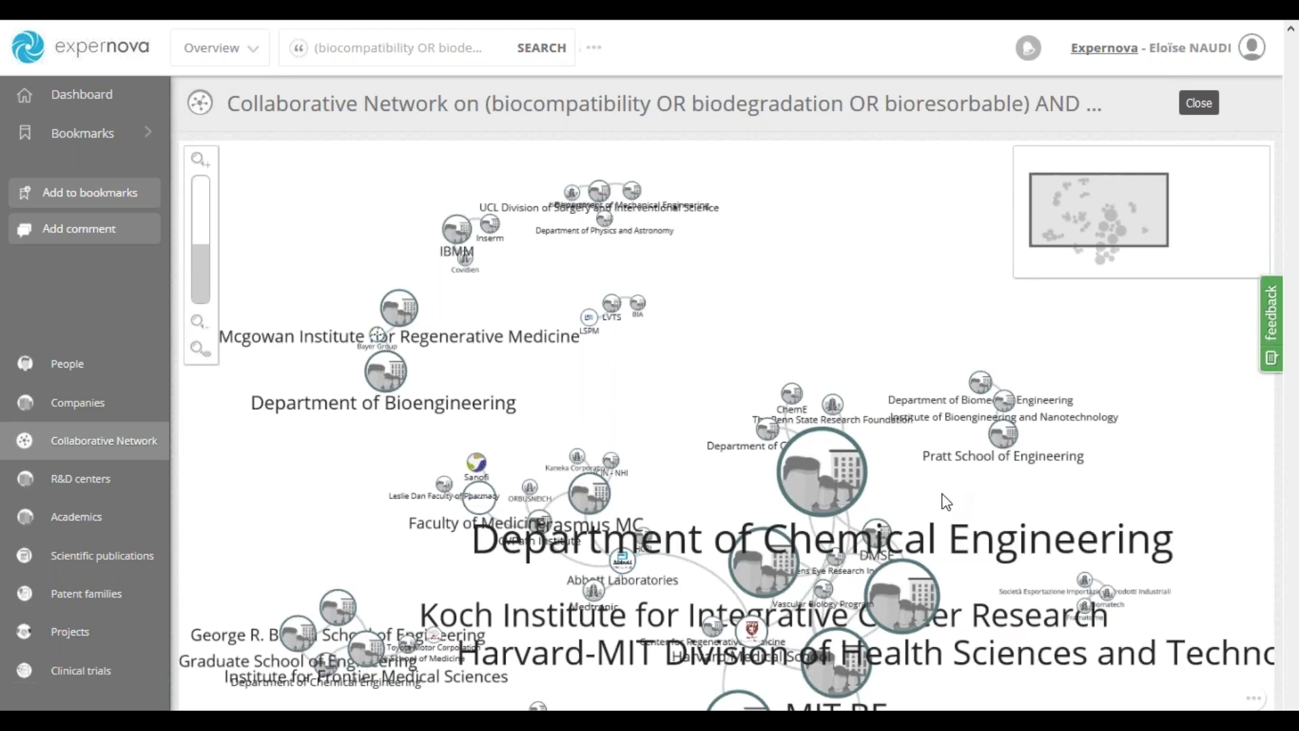
- Zoom and pan the collaborative network toward the Erasmus MC and Abbott cluster
{"action": "scroll", "coordinate": [942, 502], "scroll_direction": "down", "scroll_amount": 2}
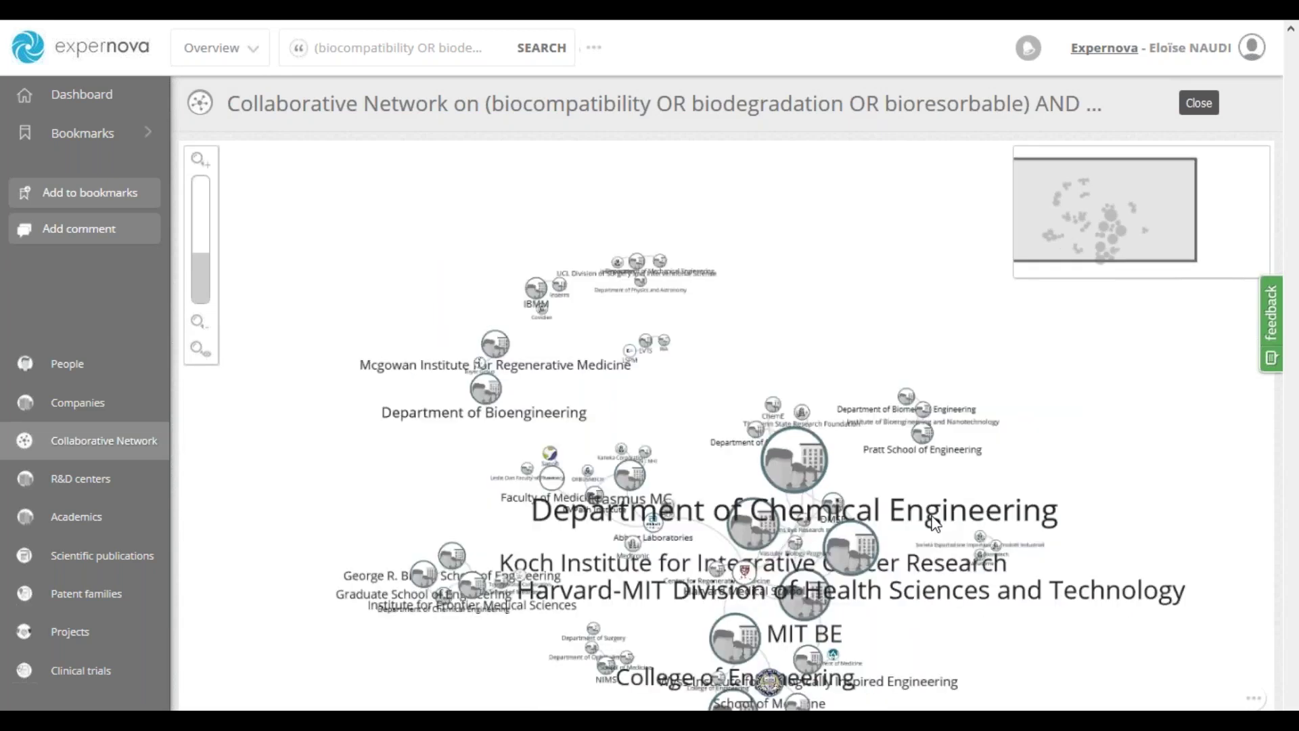
{"action": "scroll", "coordinate": [935, 522], "scroll_direction": "up", "scroll_amount": 2}
{"action": "scroll", "coordinate": [935, 523], "scroll_direction": "down", "scroll_amount": 3}
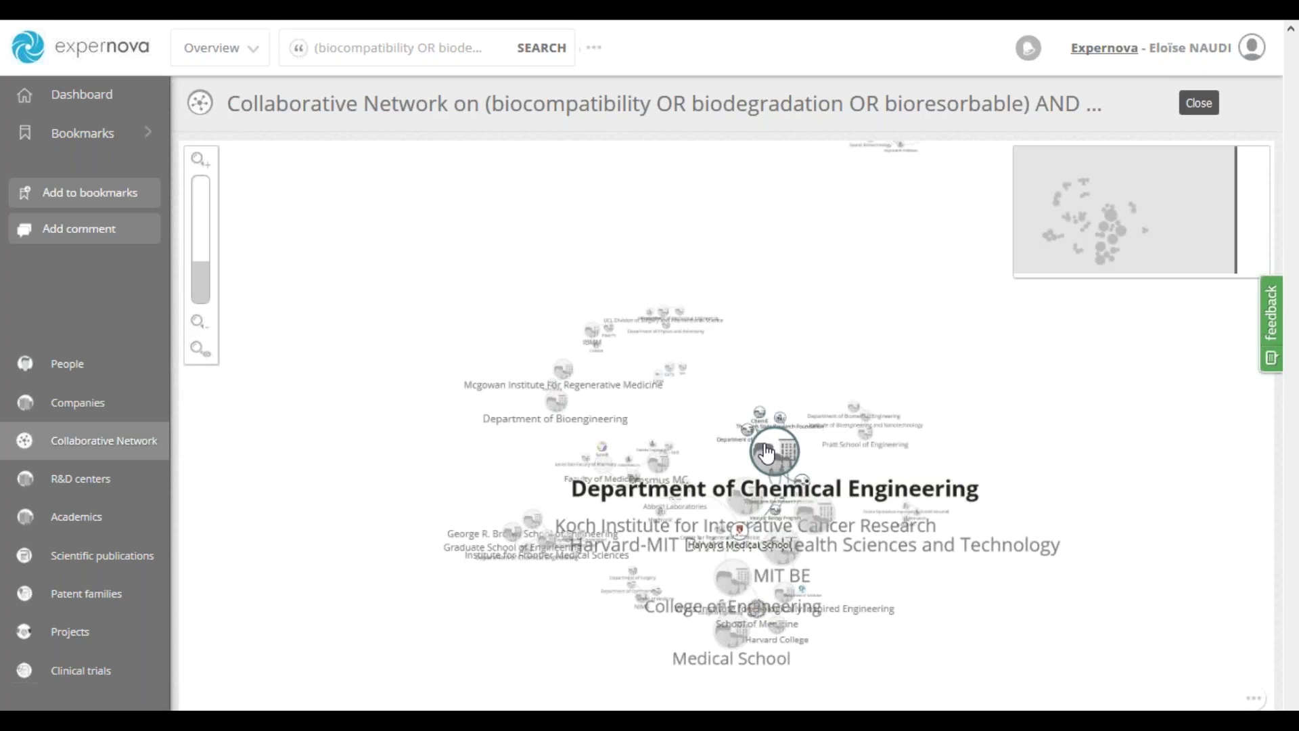
{"action": "scroll", "coordinate": [729, 399], "scroll_direction": "up", "scroll_amount": 2}
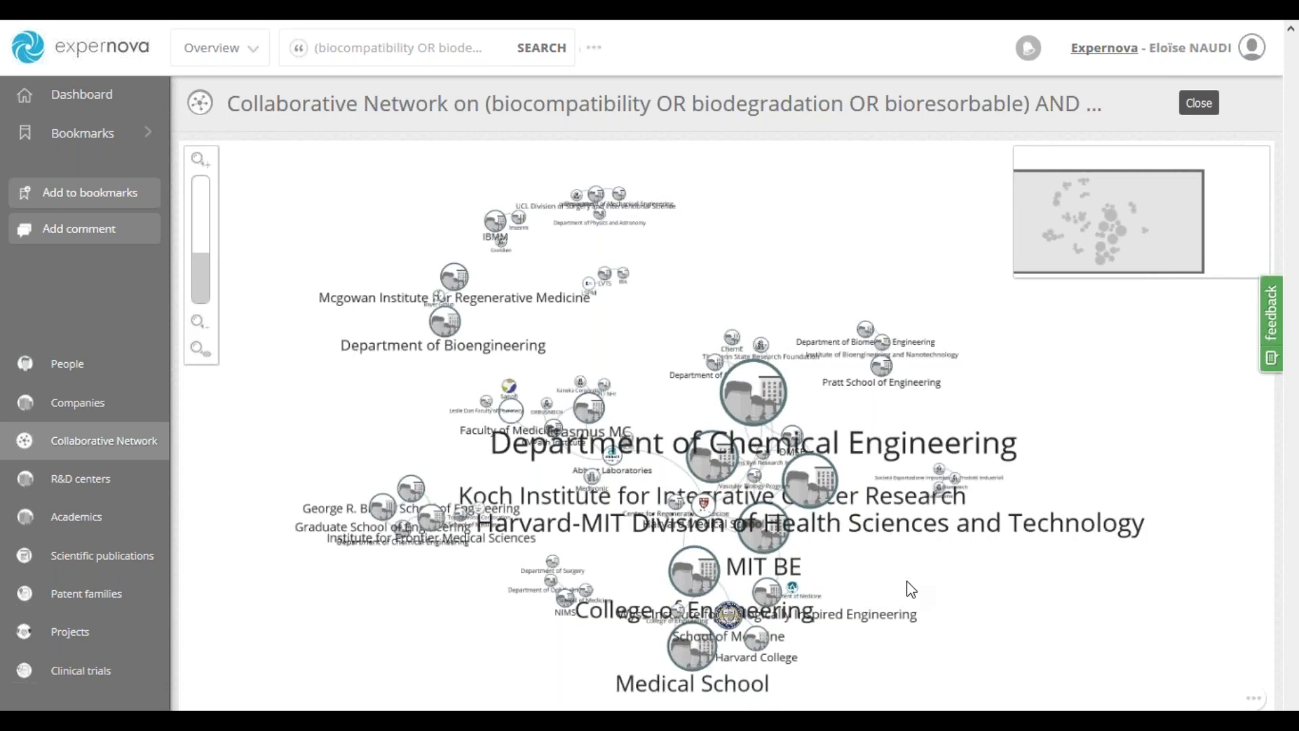
{"action": "scroll", "coordinate": [753, 534], "scroll_direction": "up", "scroll_amount": 2}
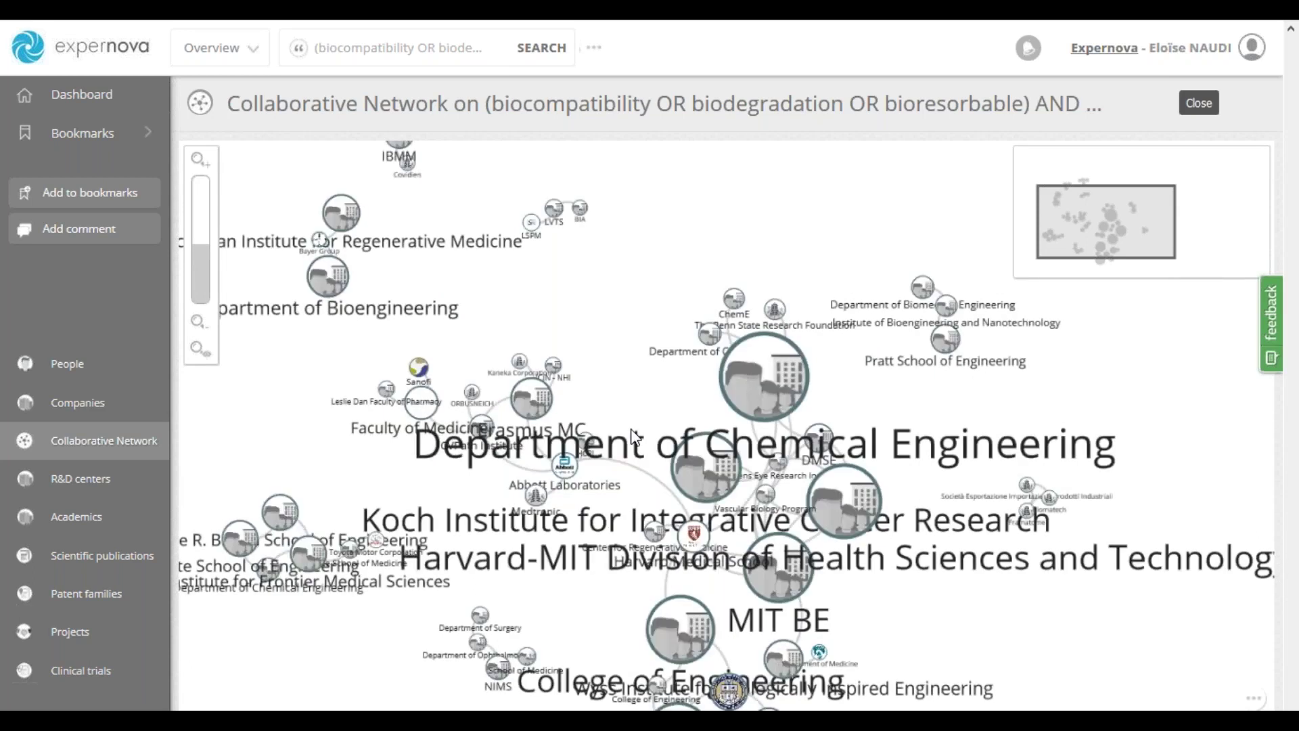
{"action": "scroll", "coordinate": [632, 436], "scroll_direction": "up", "scroll_amount": 2}
{"action": "left_click_drag", "start_coordinate": [543, 361], "coordinate": [813, 373]}
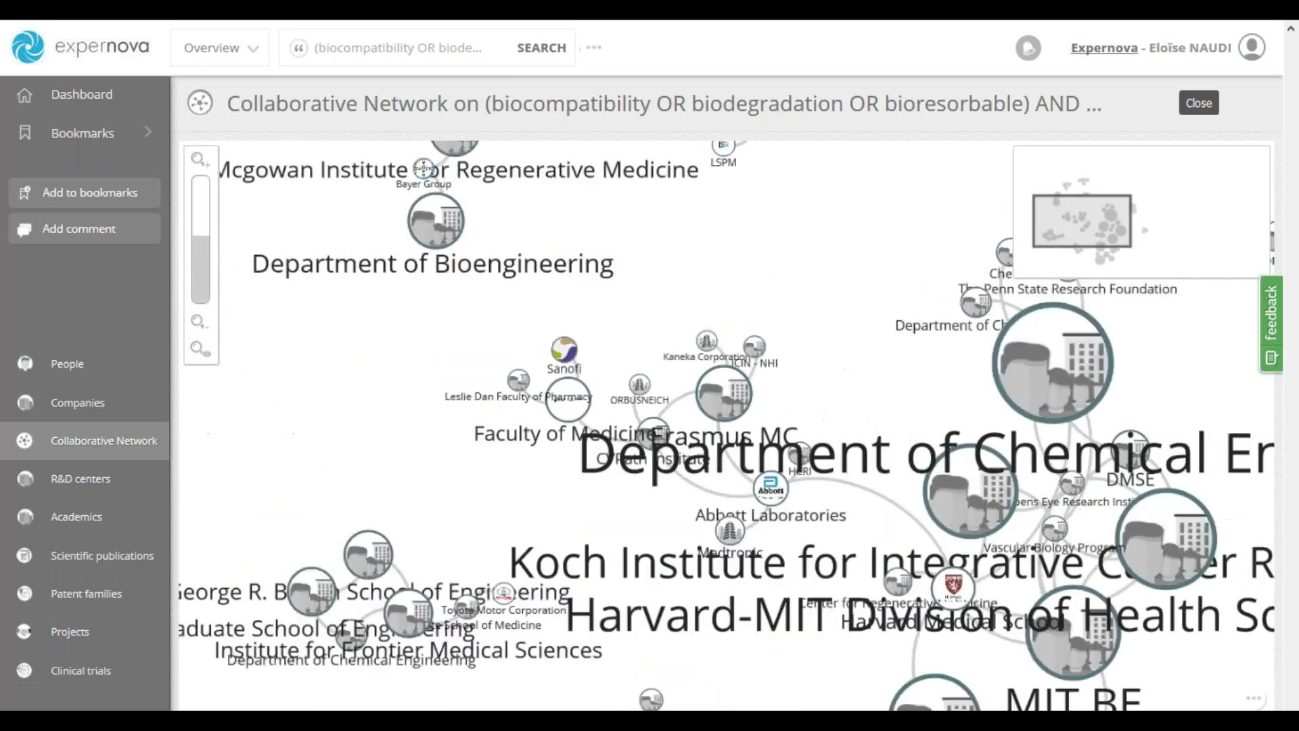
{"action": "scroll", "coordinate": [826, 494], "scroll_direction": "up", "scroll_amount": 2}
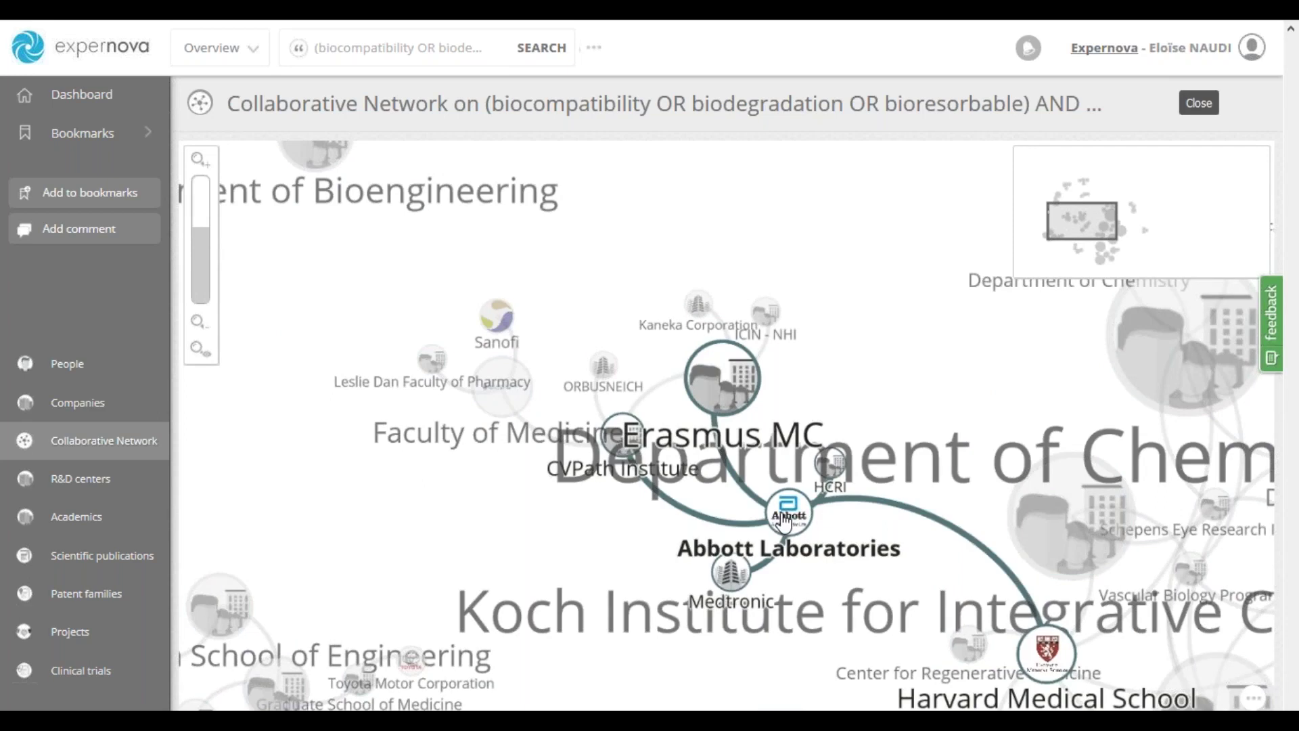
{"action": "scroll", "coordinate": [886, 526], "scroll_direction": "down", "scroll_amount": 2}
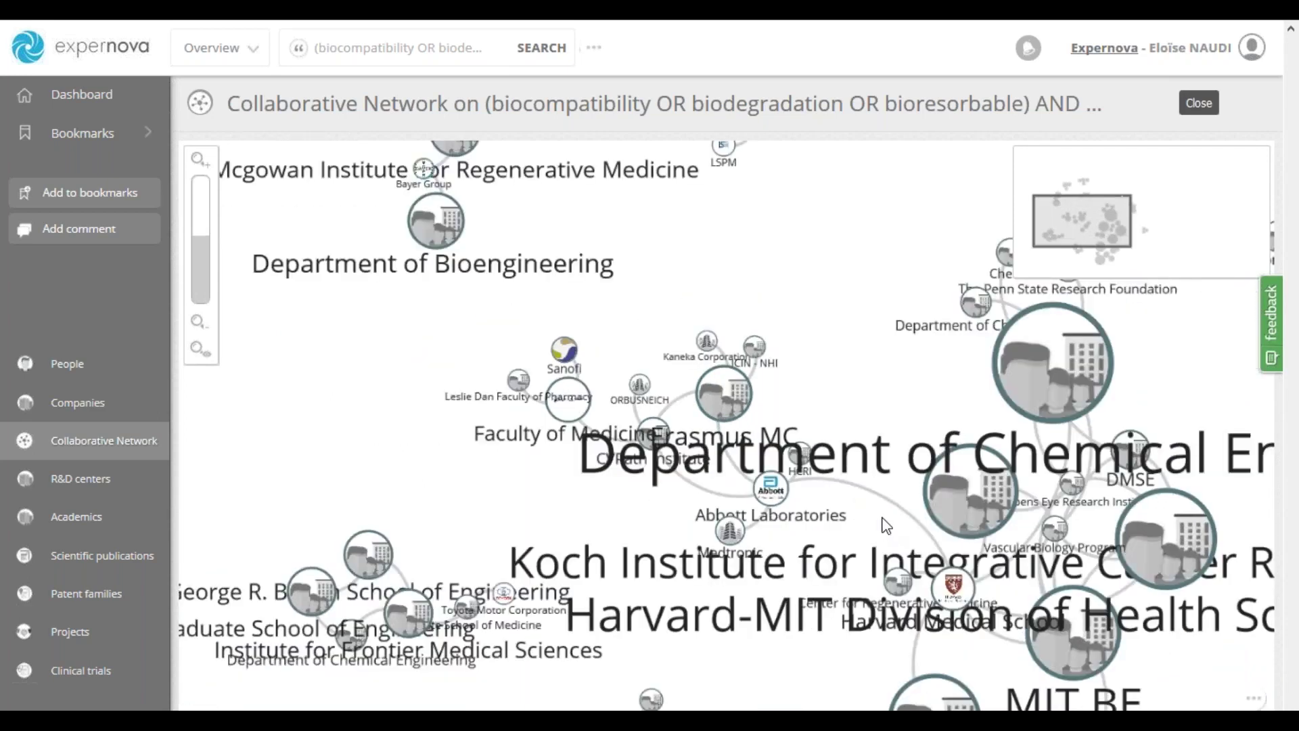
{"action": "scroll", "coordinate": [846, 510], "scroll_direction": "down", "scroll_amount": 5}
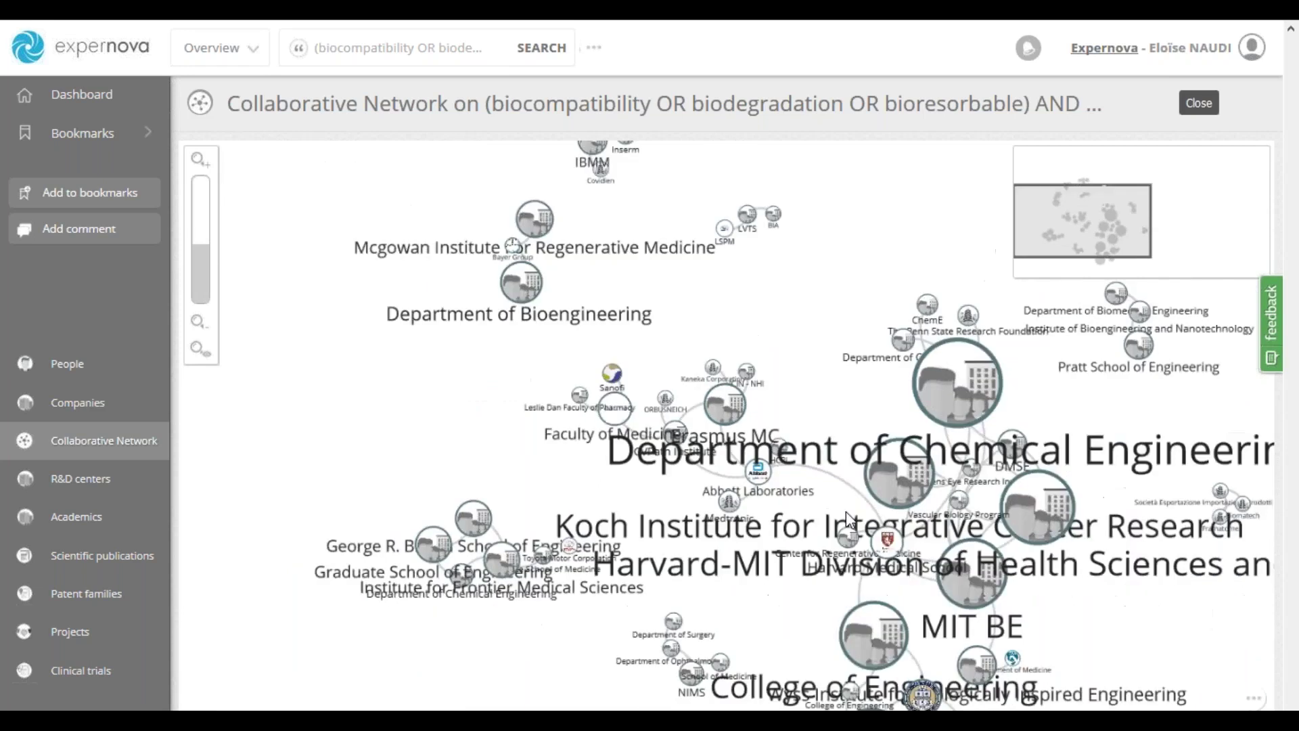
{"action": "scroll", "coordinate": [780, 539], "scroll_direction": "up", "scroll_amount": 2}
{"action": "scroll", "coordinate": [870, 348], "scroll_direction": "down", "scroll_amount": 2}
{"action": "left_click_drag", "start_coordinate": [886, 295], "coordinate": [815, 385]}
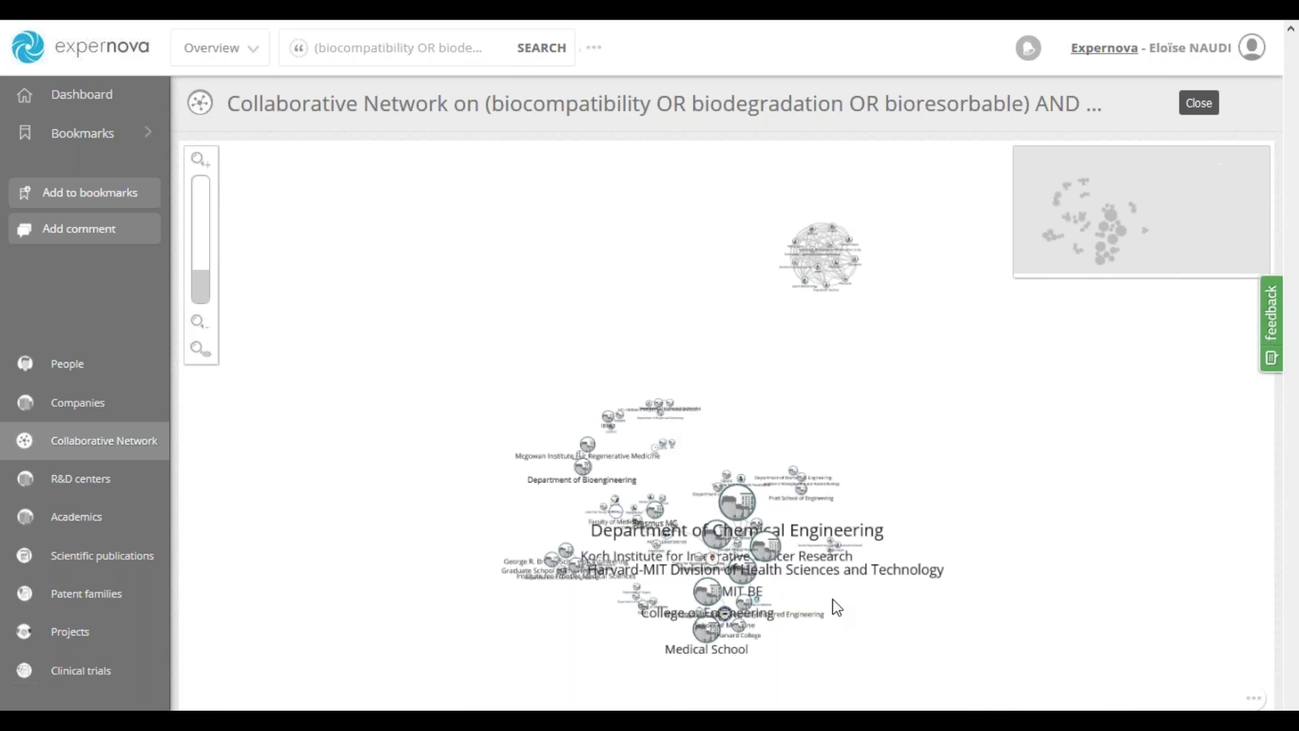
- Zoom back in on Abbott Laboratories and open its company profile
{"action": "scroll", "coordinate": [1035, 487], "scroll_direction": "up", "scroll_amount": 2}
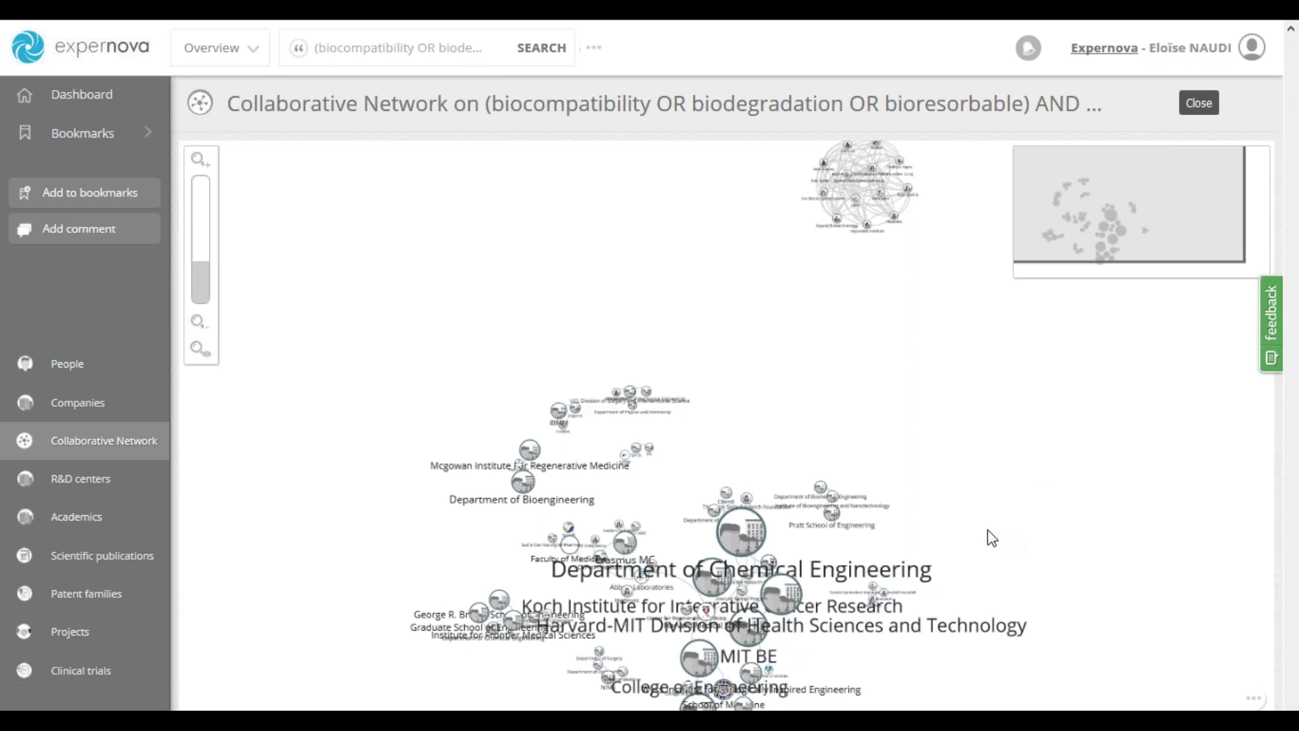
{"action": "scroll", "coordinate": [836, 636], "scroll_direction": "up", "scroll_amount": 2}
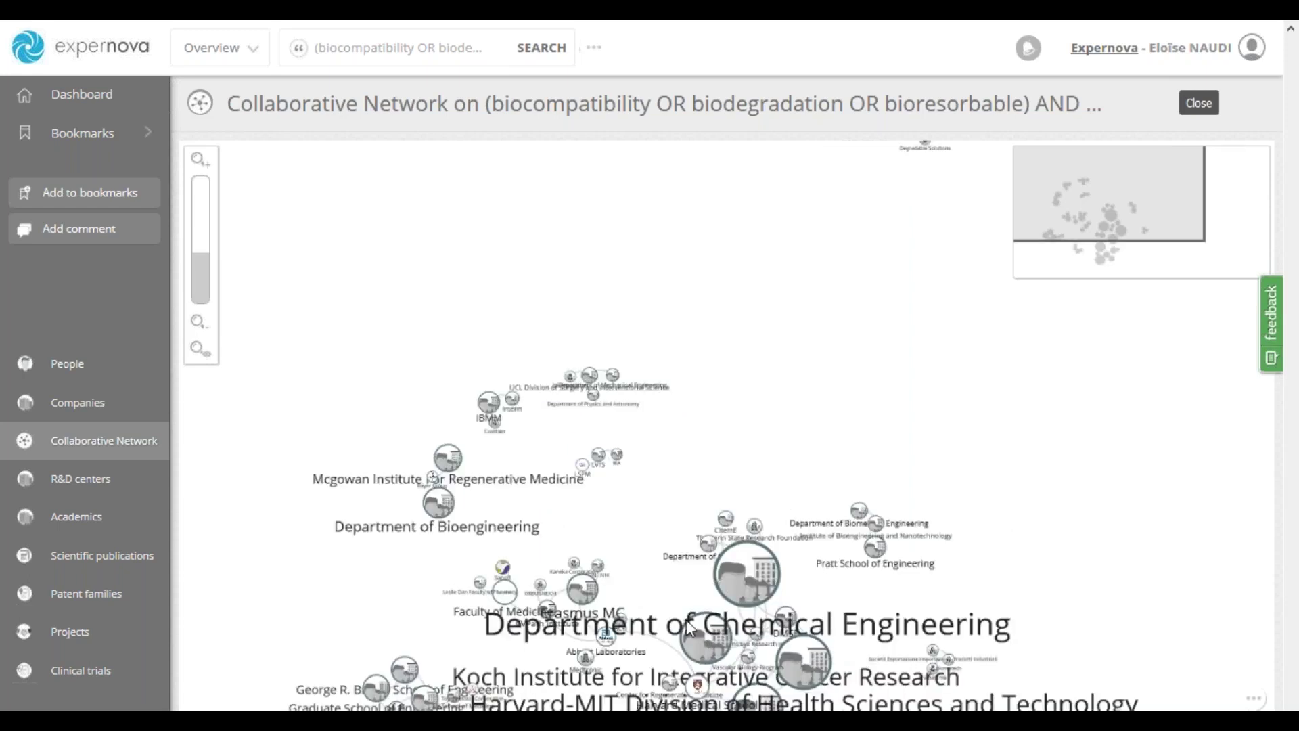
{"action": "scroll", "coordinate": [836, 636], "scroll_direction": "up", "scroll_amount": 2}
{"action": "left_click_drag", "start_coordinate": [541, 583], "coordinate": [592, 355]}
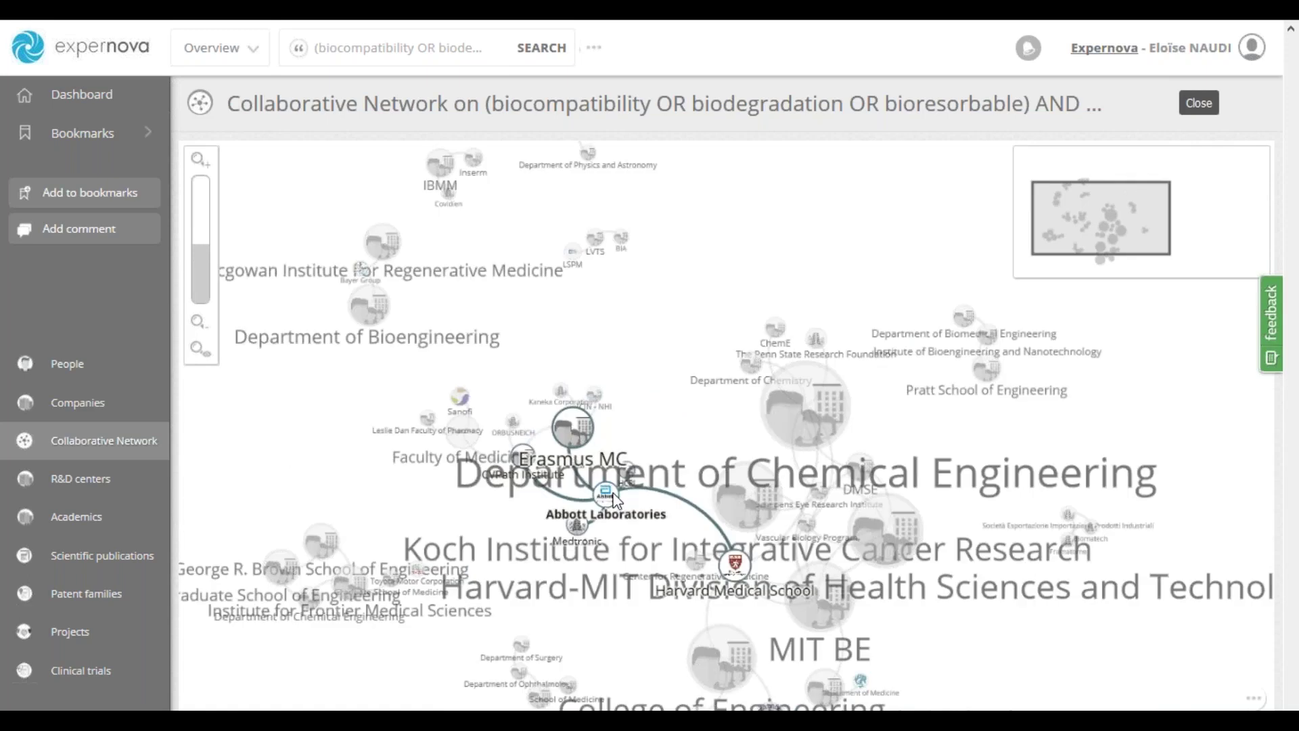
{"action": "left_click", "coordinate": [614, 494]}
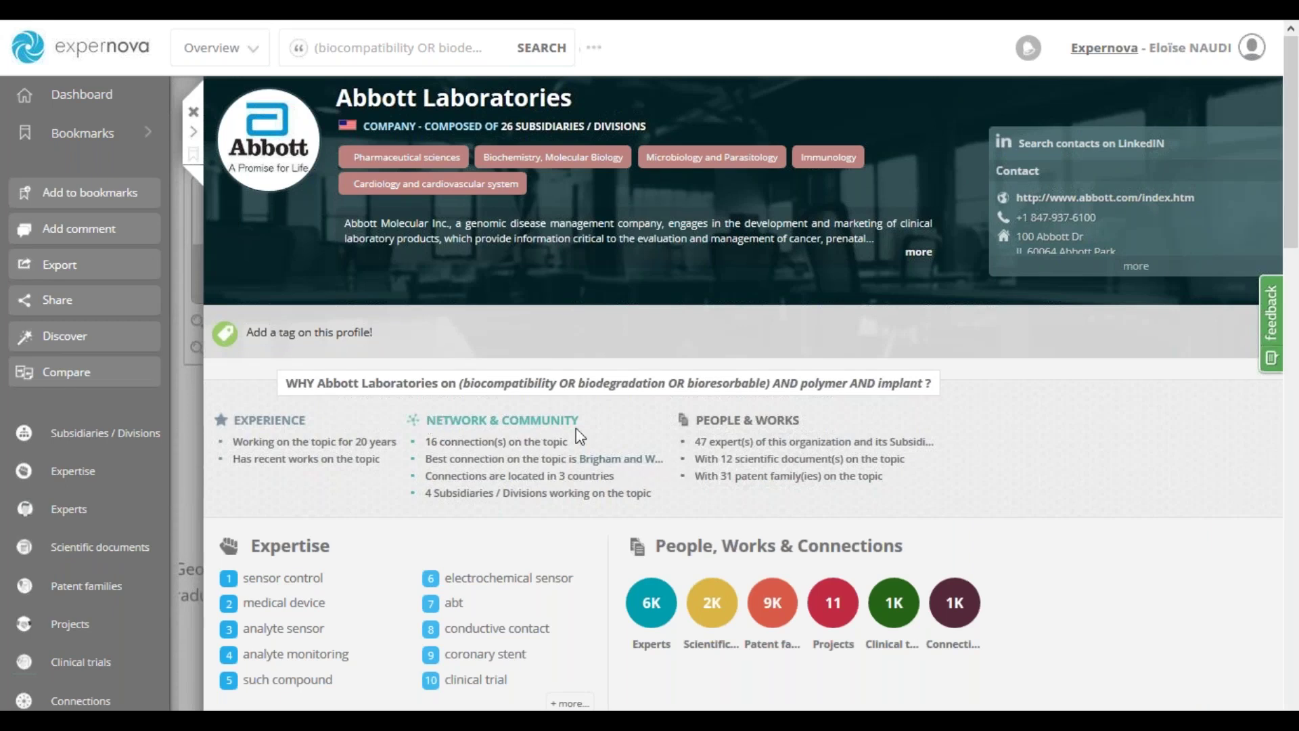
- Show Abbott Laboratories' 16 connections on the polymer implant topic
{"action": "left_click", "coordinate": [489, 447]}
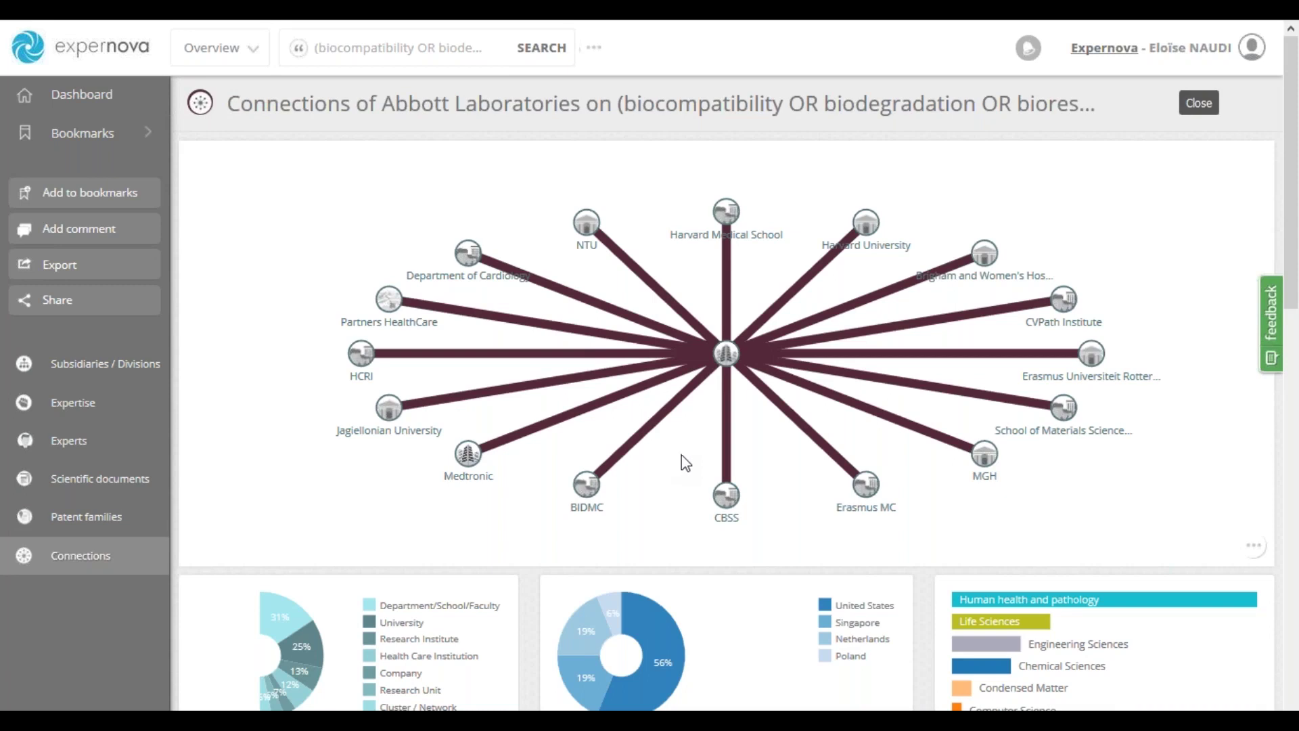
{"action": "mouse_move", "coordinate": [734, 358]}
{"action": "scroll", "coordinate": [742, 382], "scroll_direction": "down", "scroll_amount": 2}
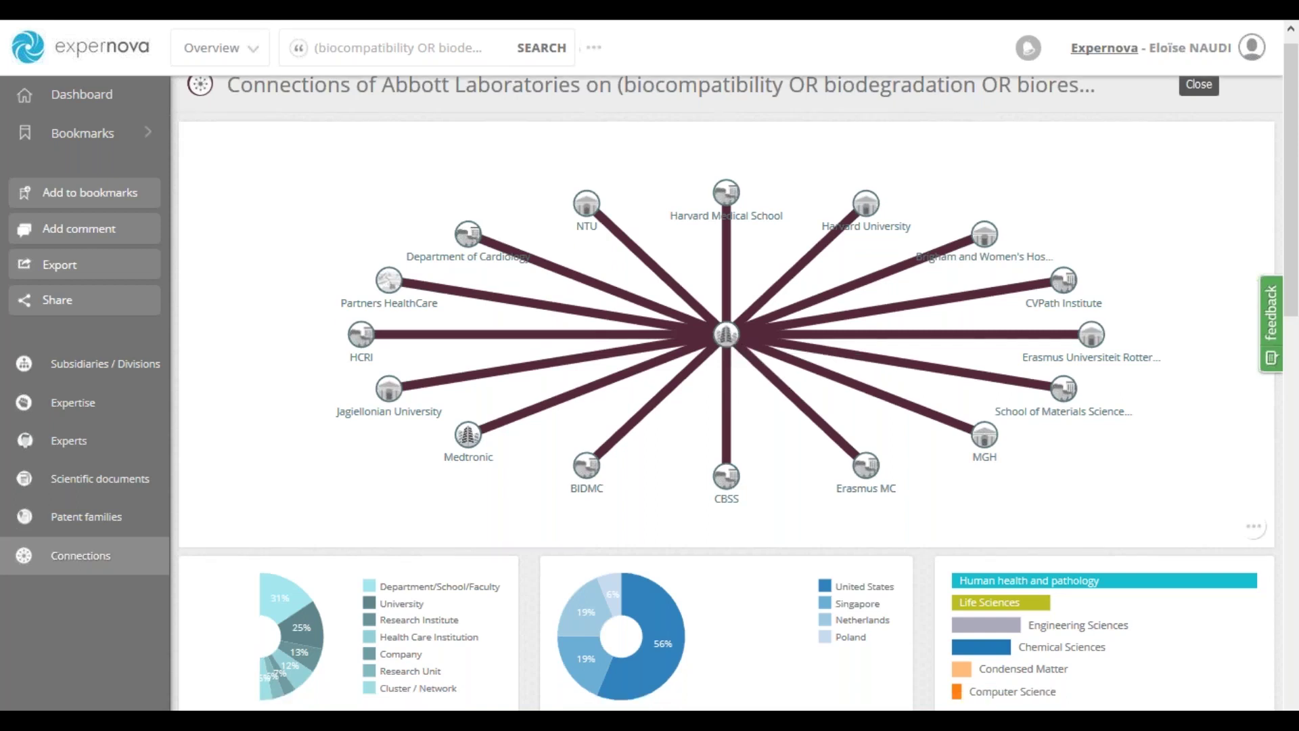
{"action": "scroll", "coordinate": [742, 384], "scroll_direction": "down", "scroll_amount": 6}
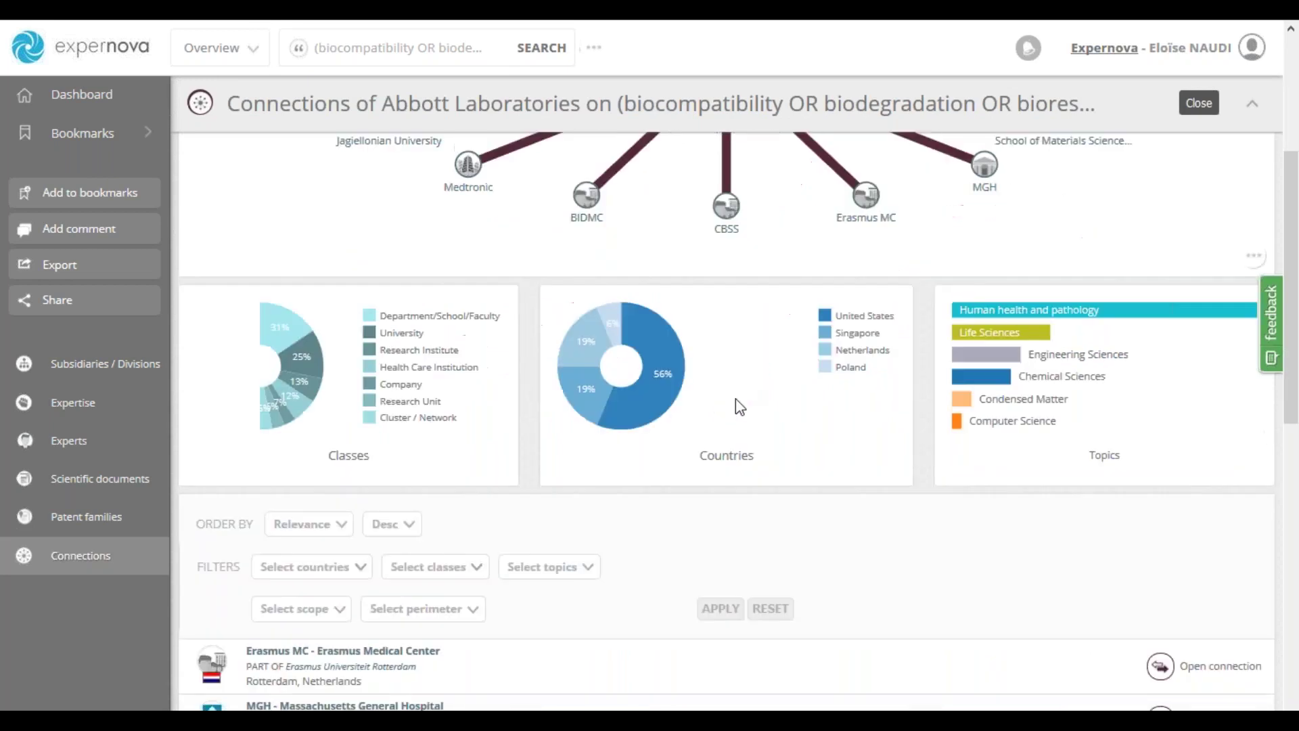
{"action": "scroll", "coordinate": [639, 481], "scroll_direction": "down", "scroll_amount": 3}
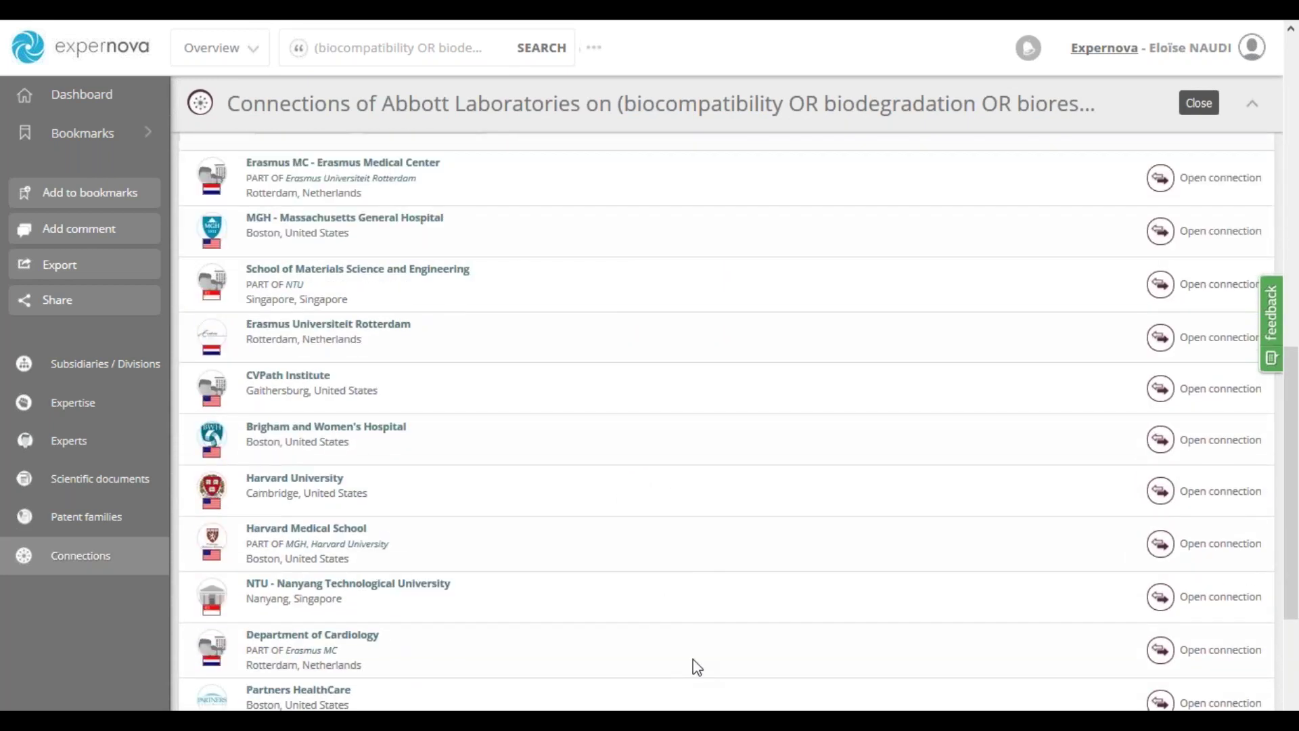
{"action": "scroll", "coordinate": [697, 667], "scroll_direction": "up", "scroll_amount": 5}
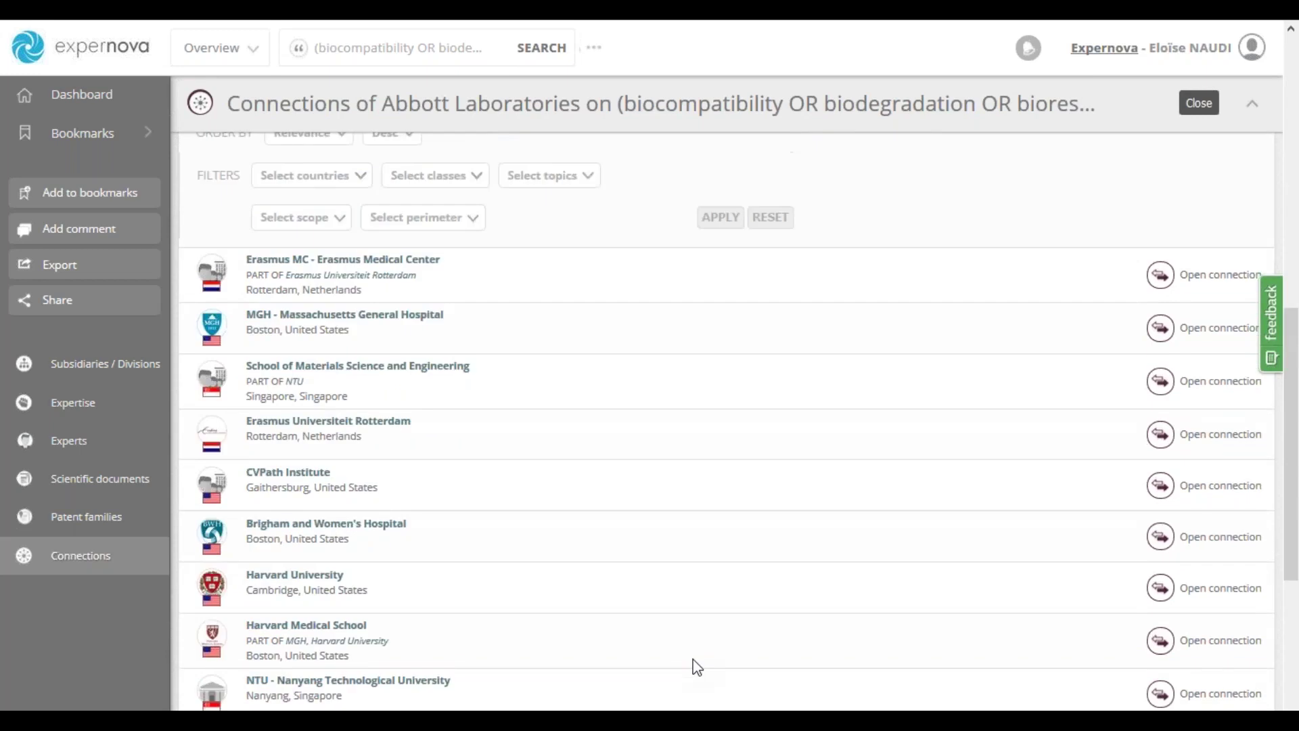
{"action": "scroll", "coordinate": [348, 295], "scroll_direction": "up", "scroll_amount": 2}
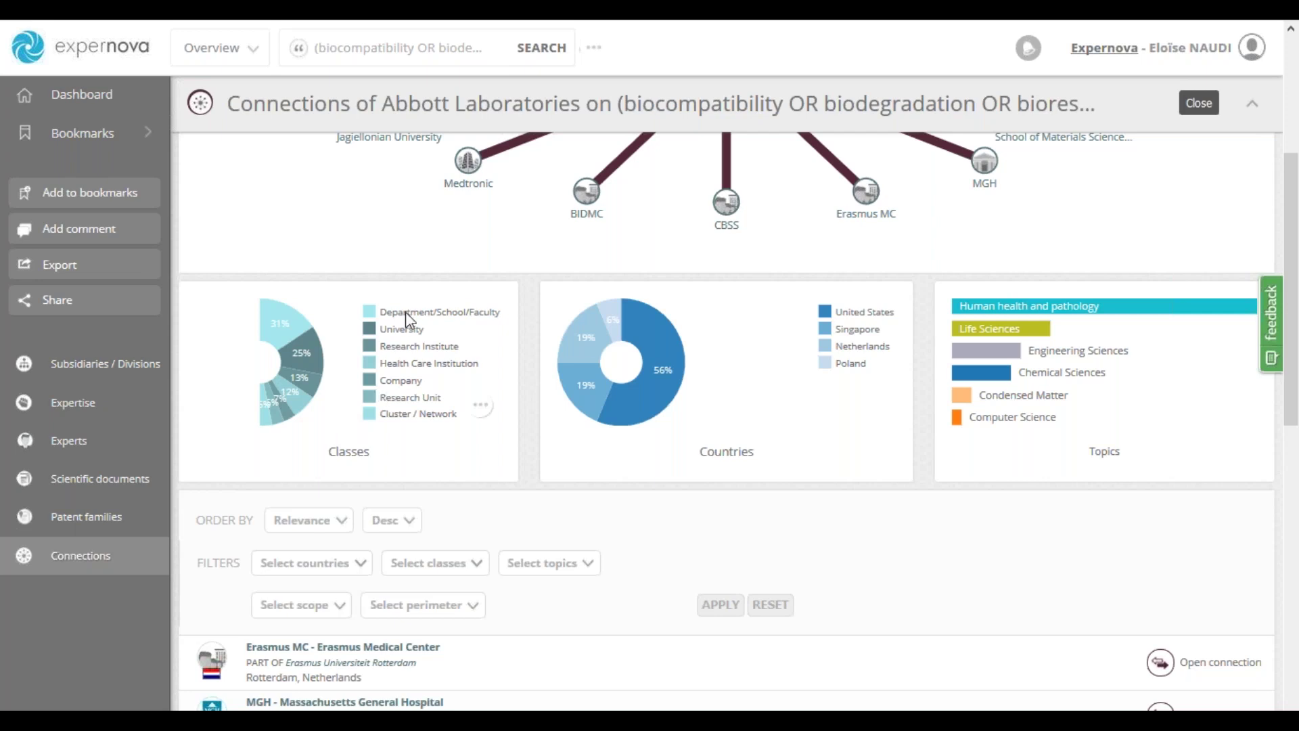
{"action": "mouse_move", "coordinate": [408, 318]}
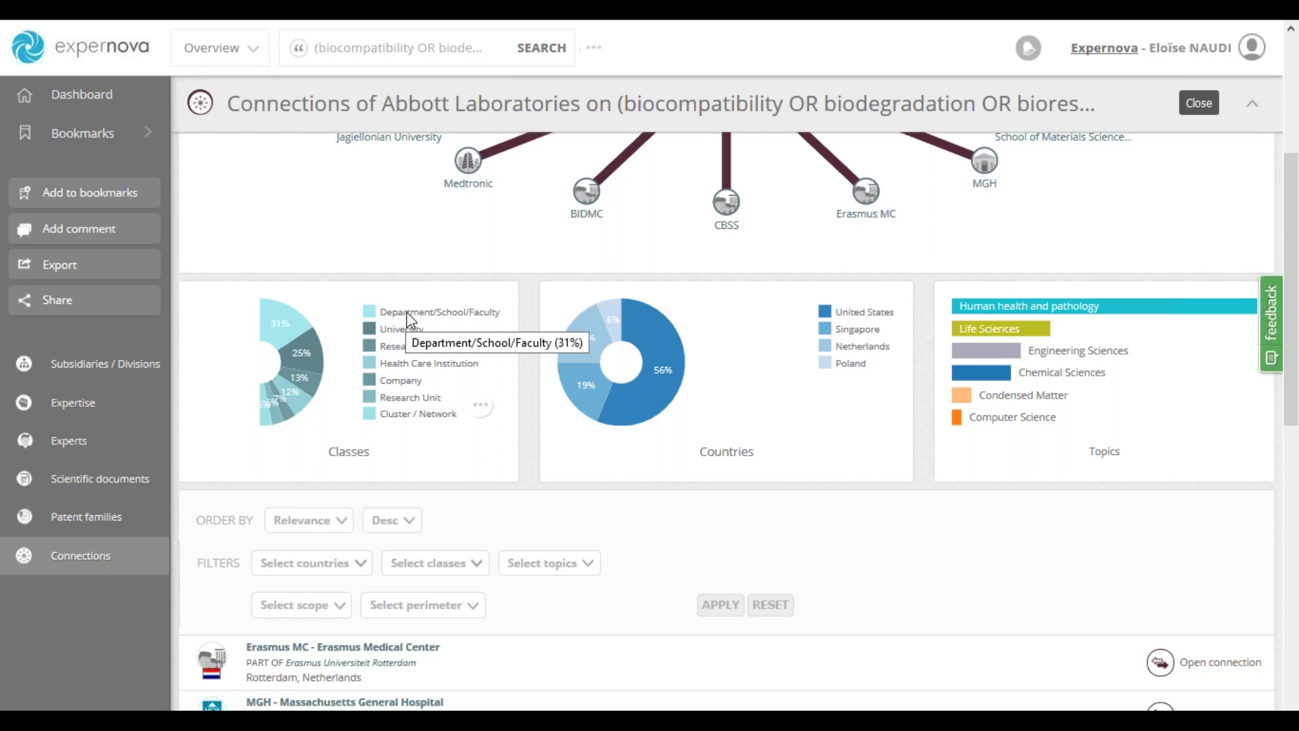
{"action": "mouse_move", "coordinate": [420, 390]}
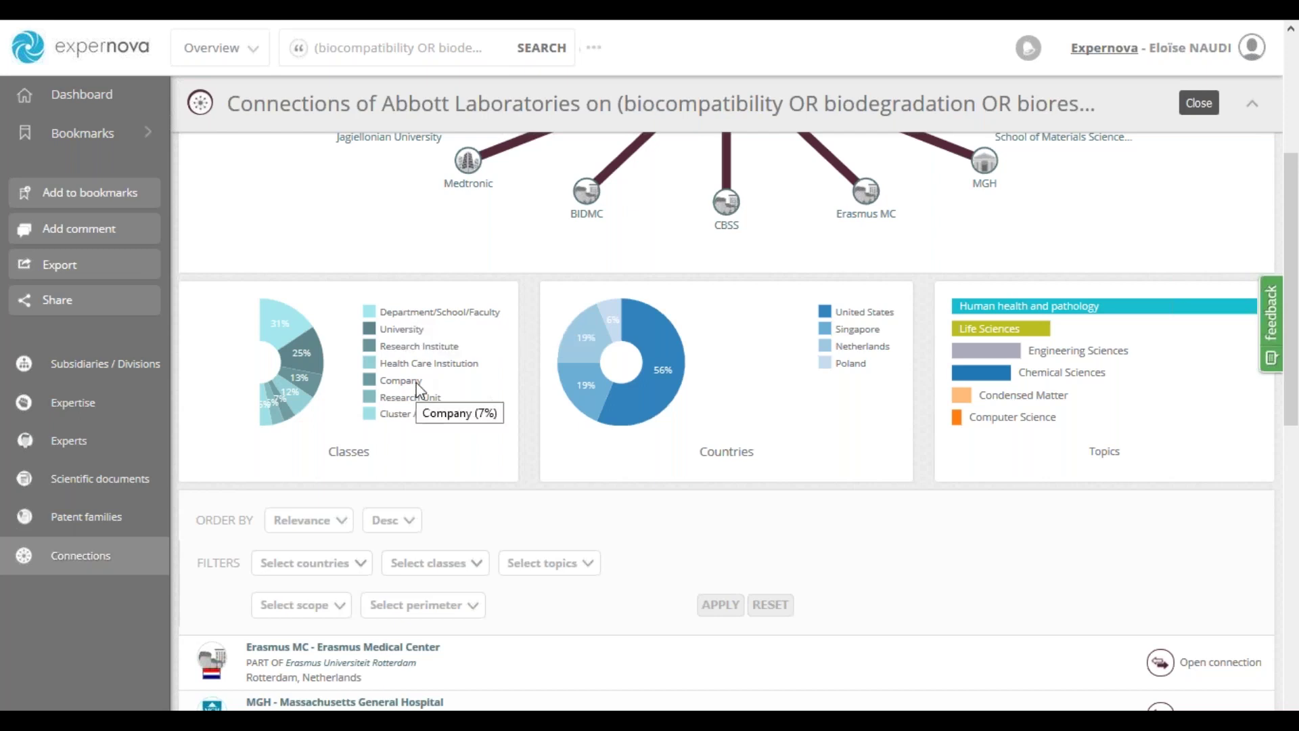
{"action": "left_click", "coordinate": [415, 384]}
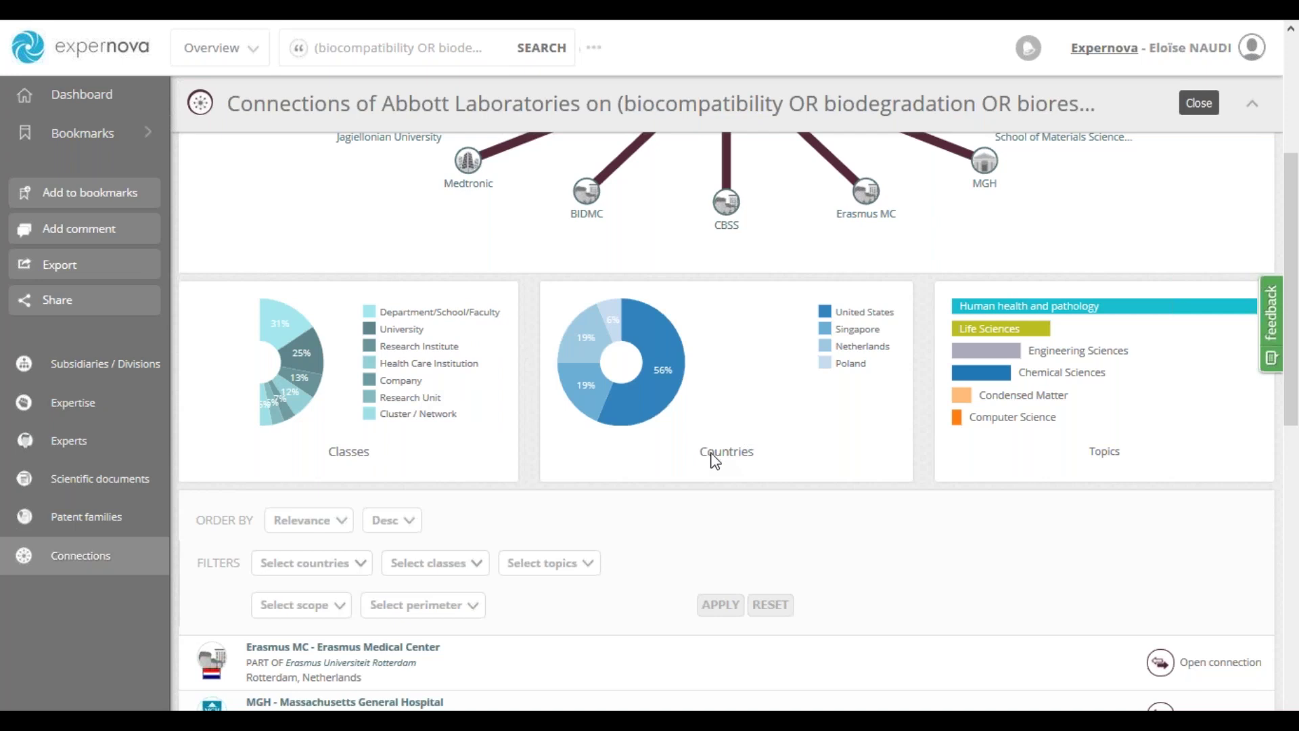
{"action": "mouse_move", "coordinate": [641, 397]}
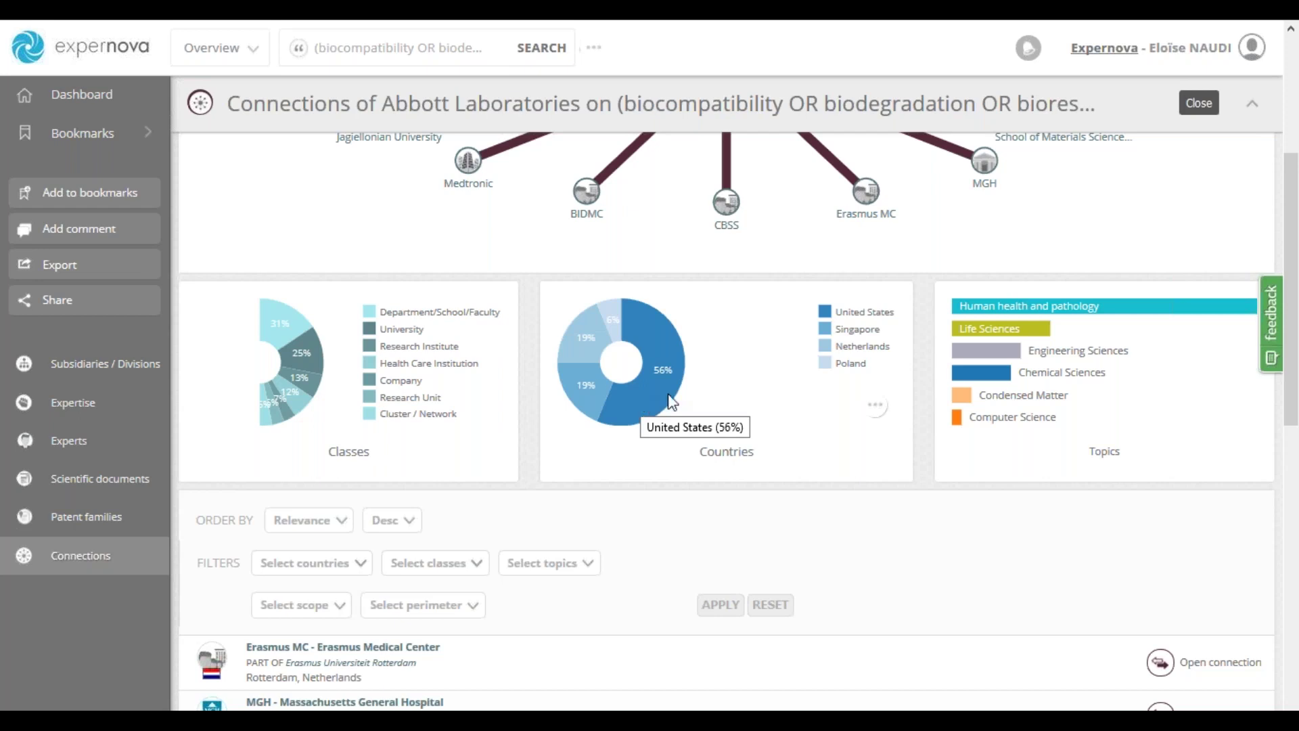
{"action": "mouse_move", "coordinate": [858, 318]}
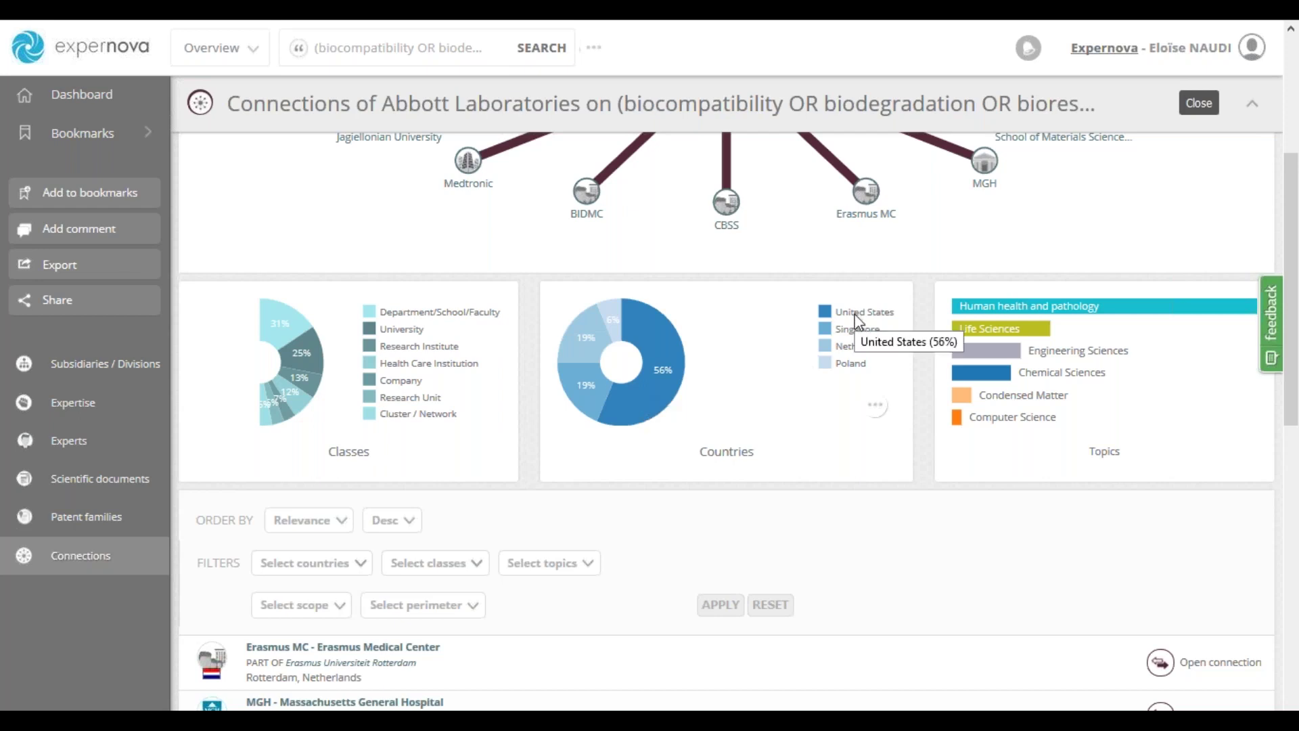
{"action": "left_click", "coordinate": [1065, 311]}
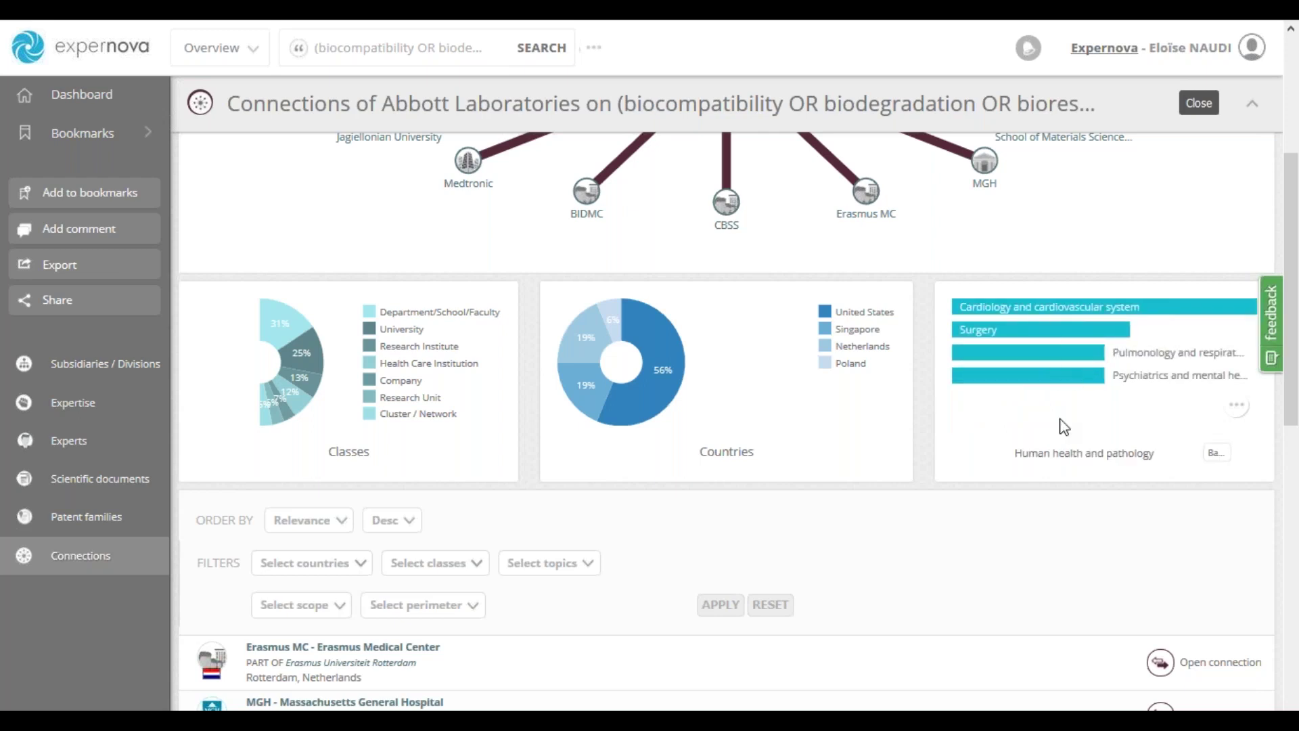
{"action": "left_click", "coordinate": [1218, 453]}
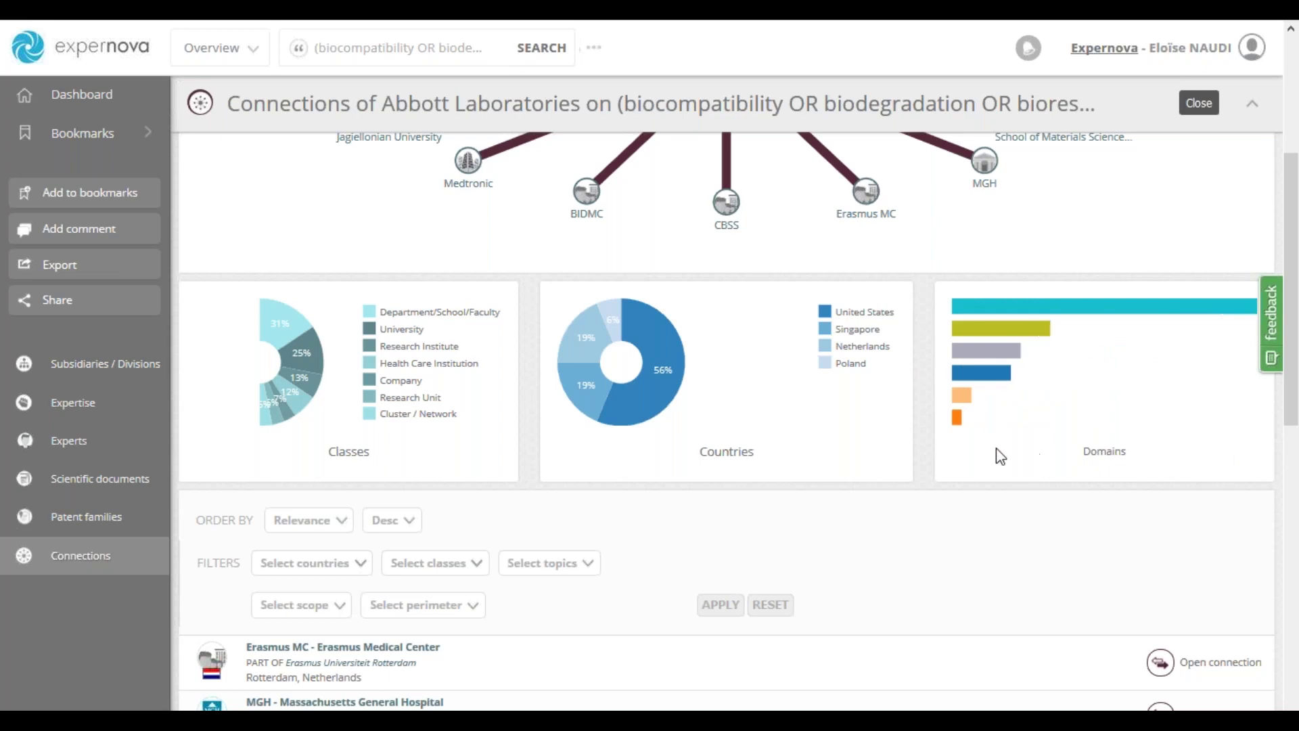
{"action": "scroll", "coordinate": [790, 436], "scroll_direction": "down", "scroll_amount": 1}
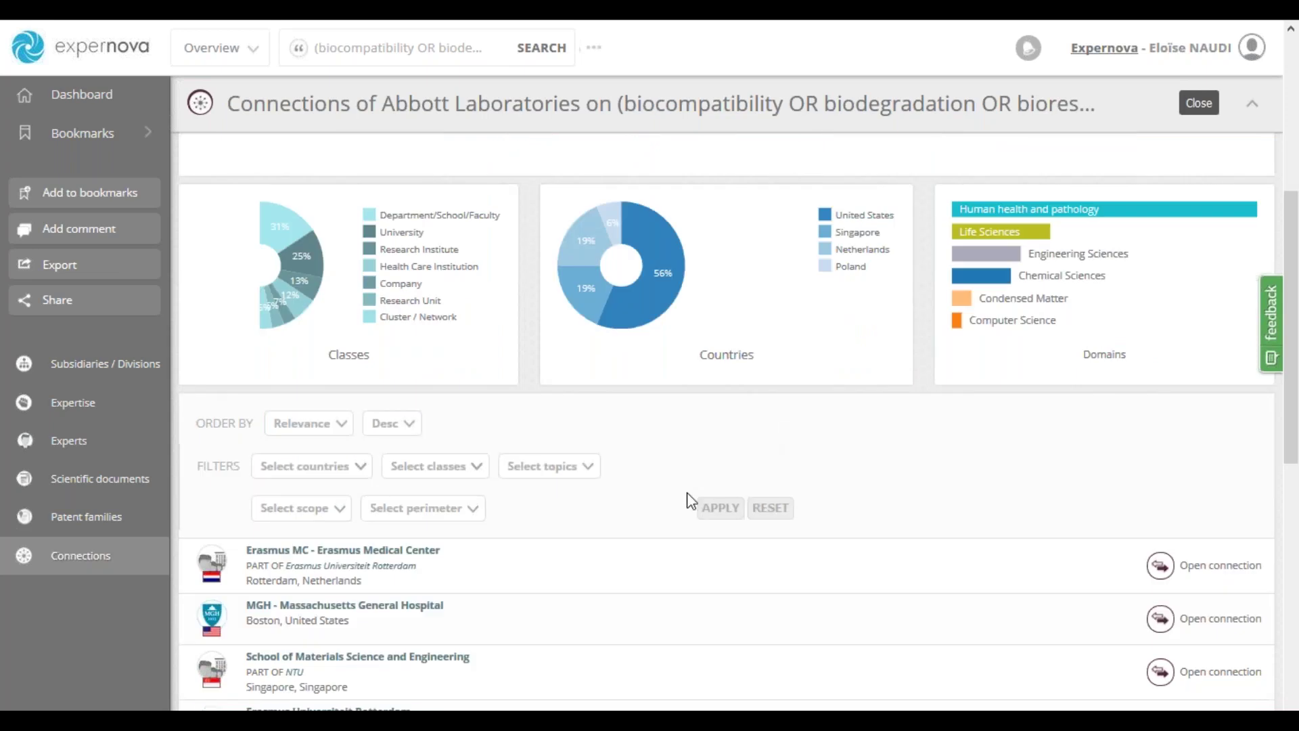
{"action": "scroll", "coordinate": [688, 501], "scroll_direction": "down", "scroll_amount": 1}
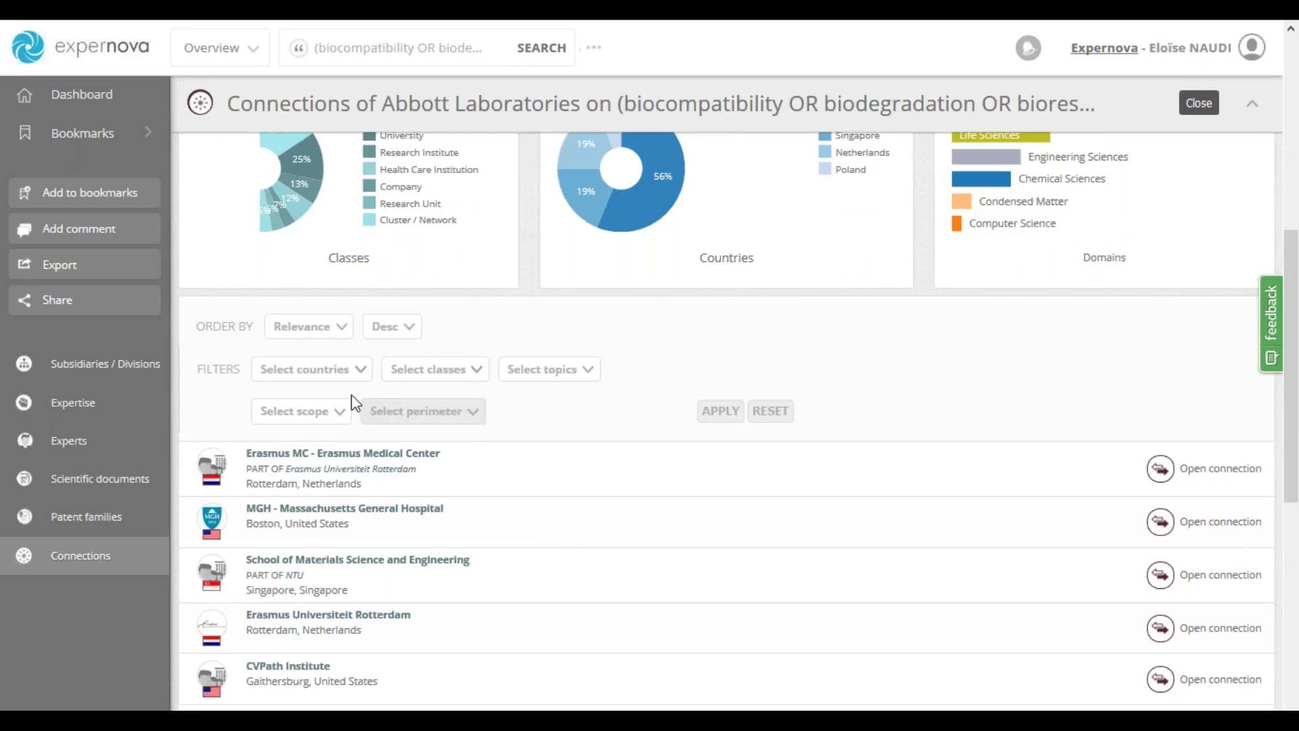
{"action": "left_click", "coordinate": [349, 374]}
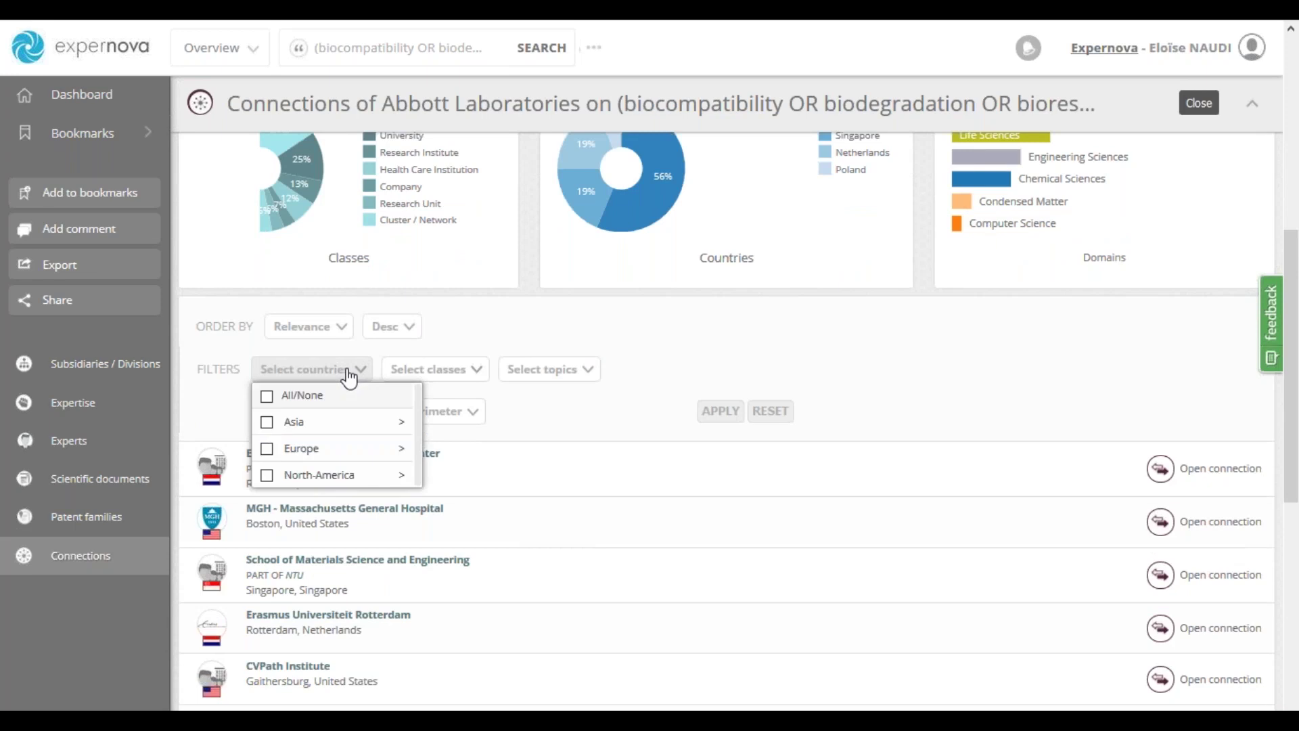
{"action": "left_click", "coordinate": [352, 477]}
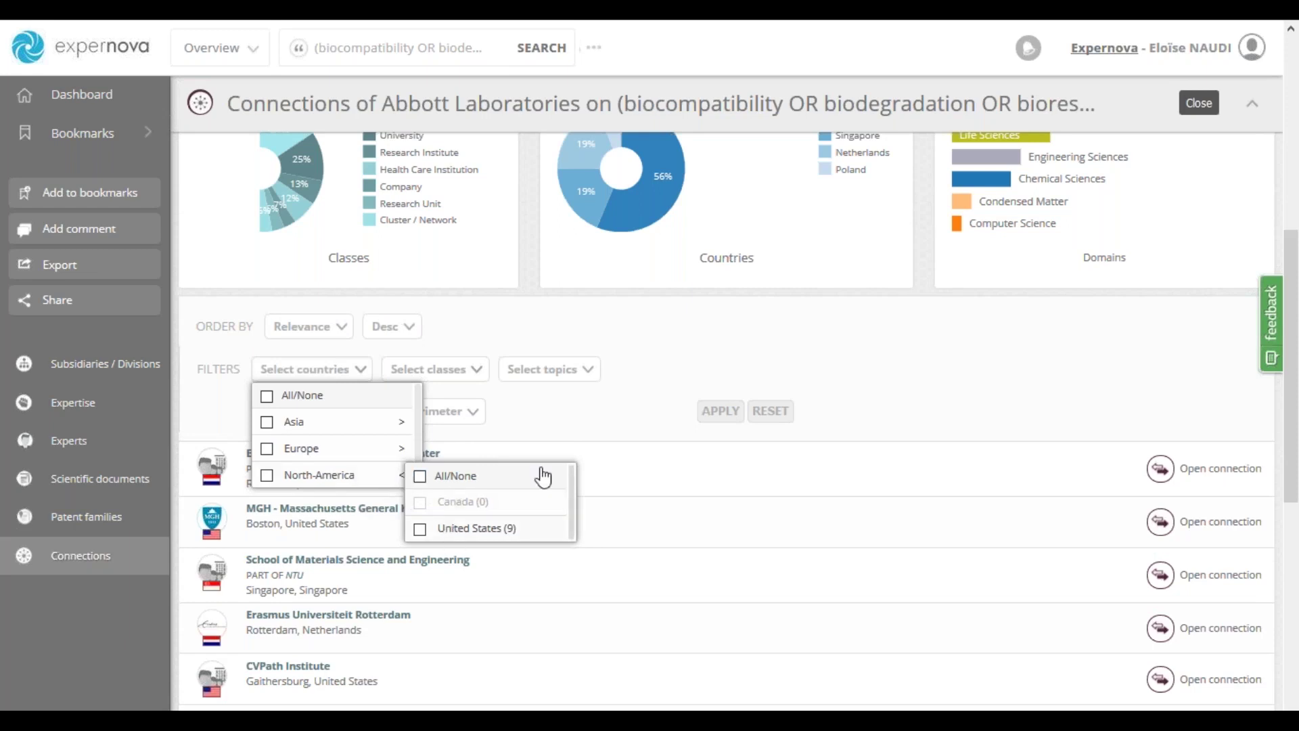
{"action": "left_click", "coordinate": [578, 415]}
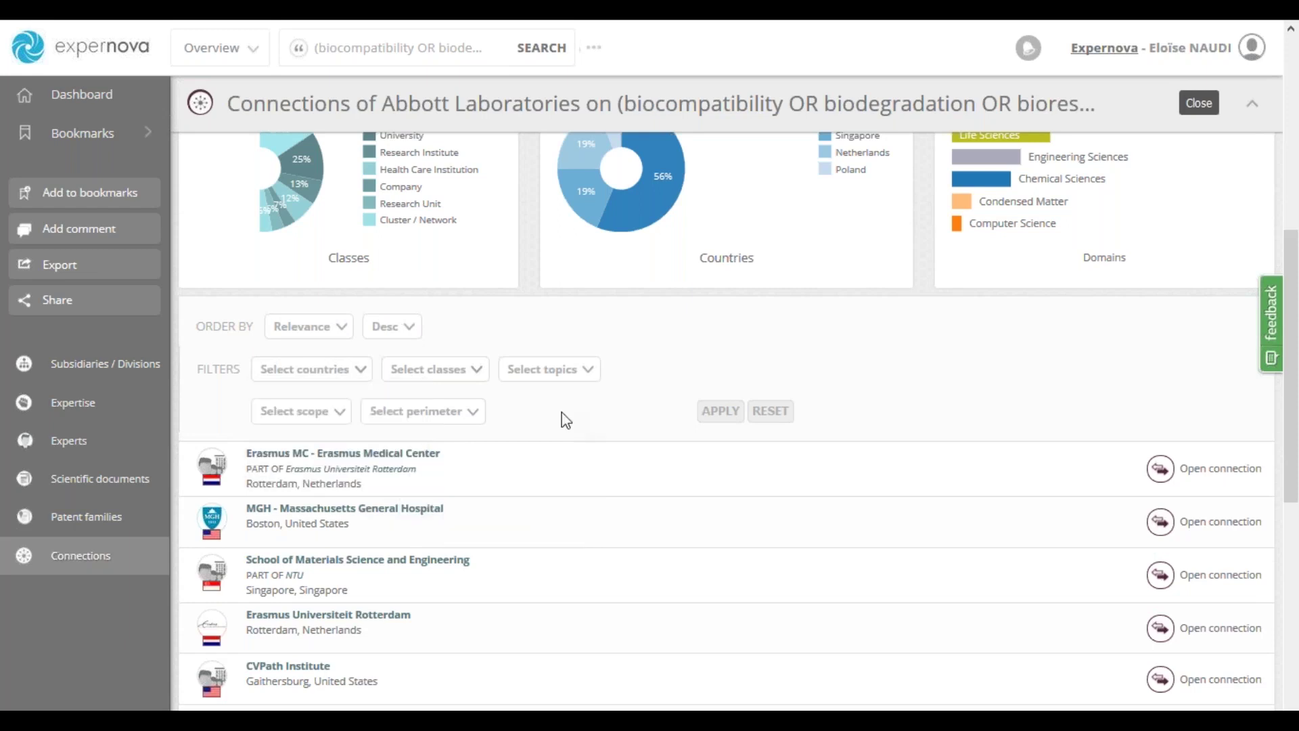
{"action": "left_click", "coordinate": [472, 377]}
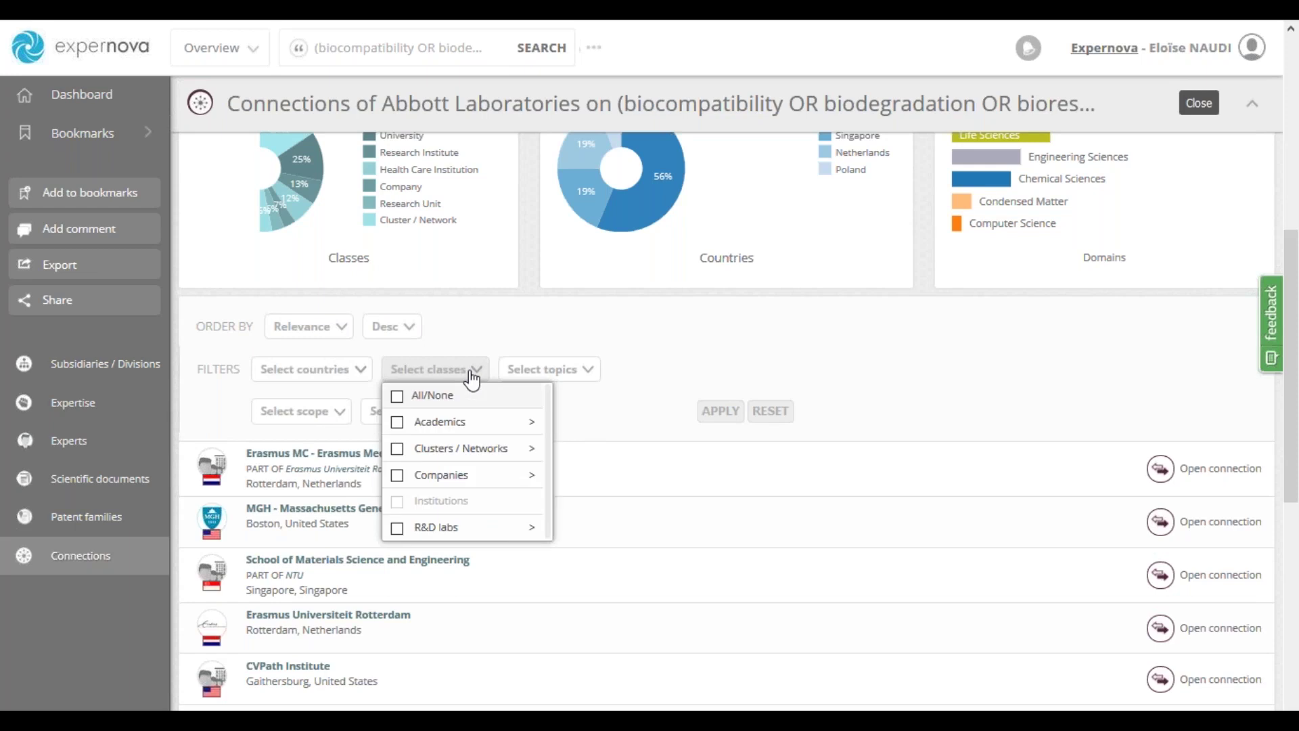
{"action": "mouse_move", "coordinate": [485, 479]}
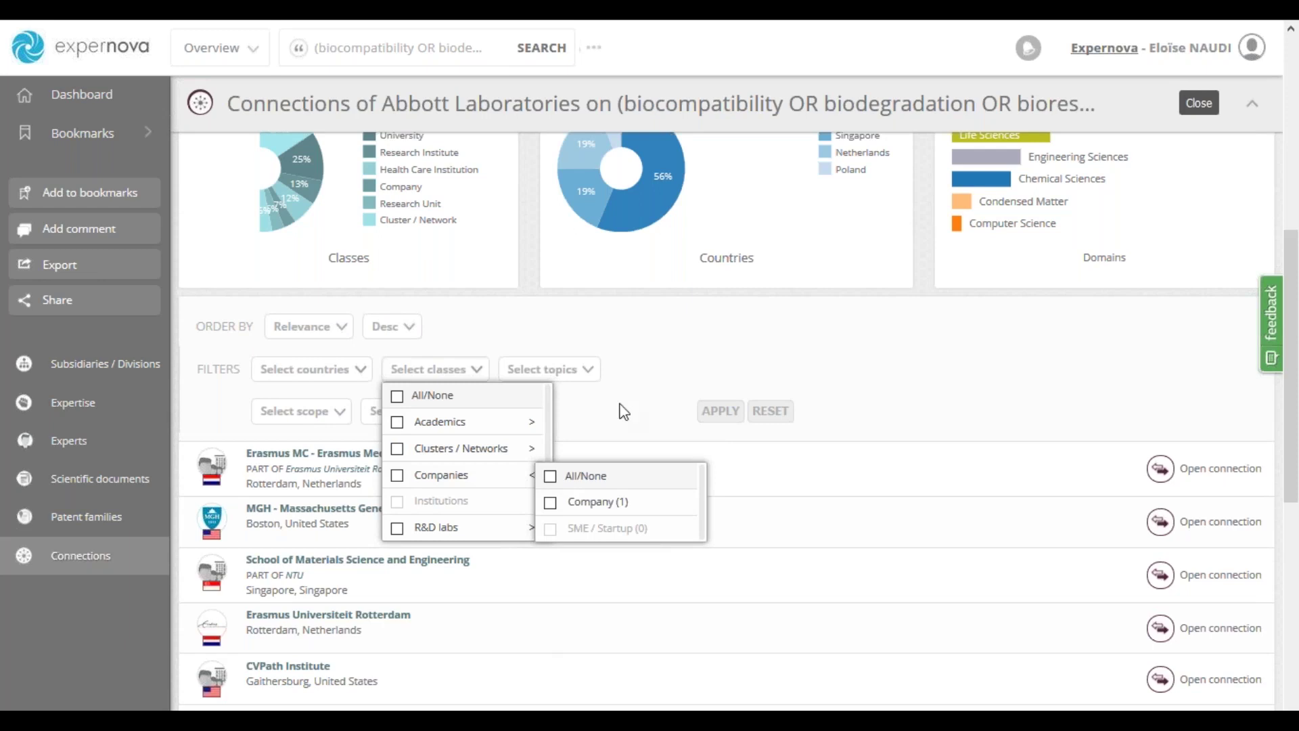
{"action": "left_click", "coordinate": [913, 343]}
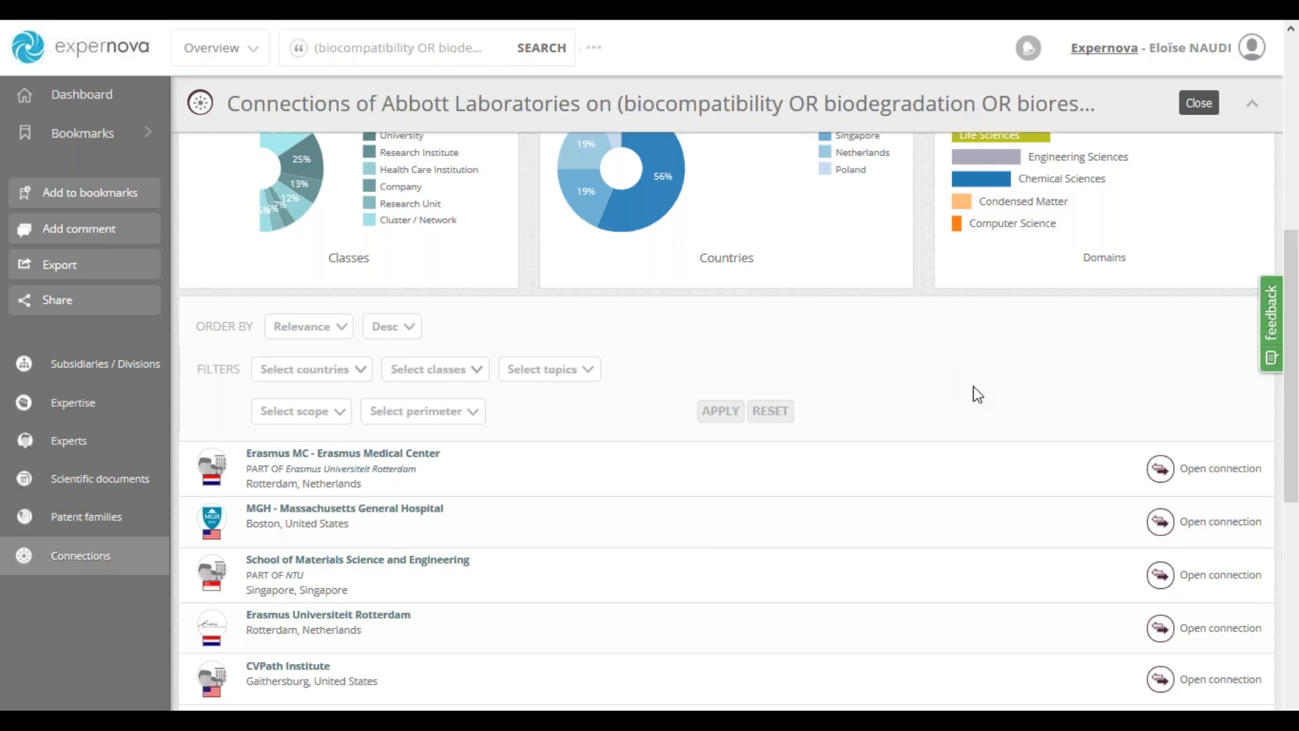
{"action": "left_click", "coordinate": [1222, 477]}
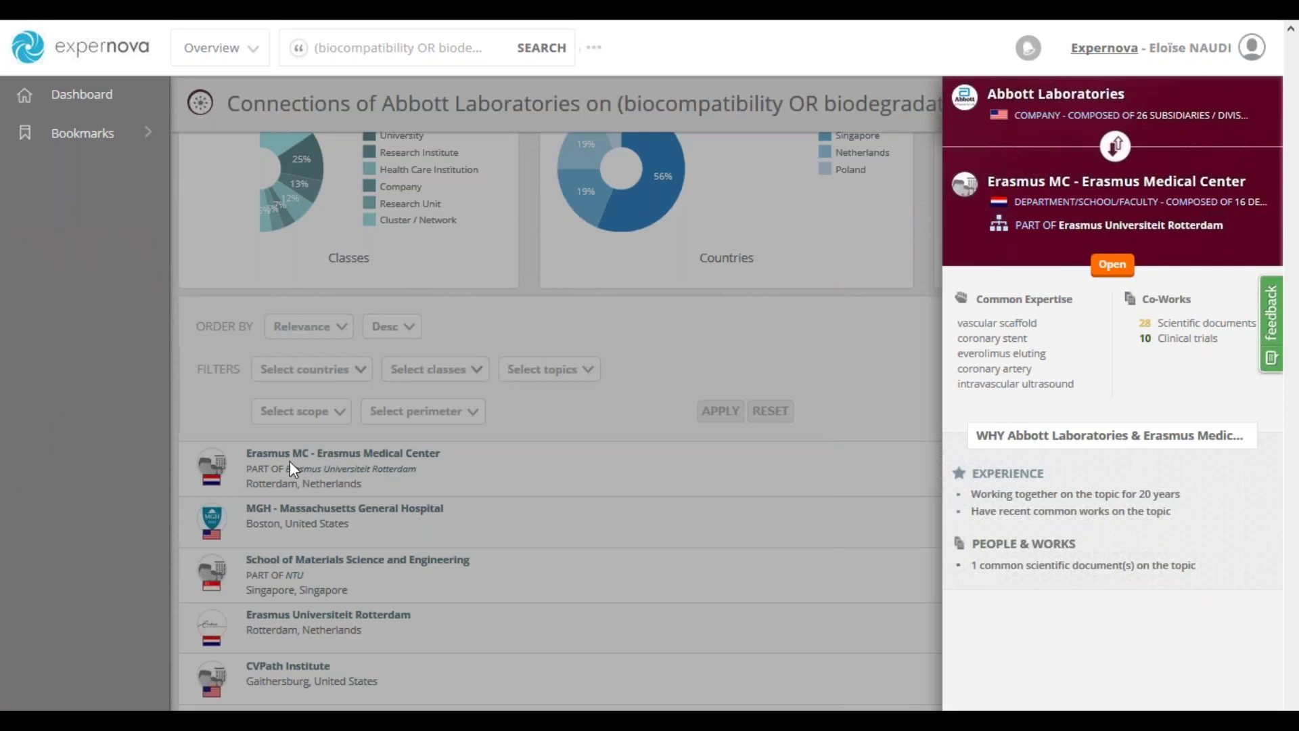
{"action": "left_click", "coordinate": [1116, 146]}
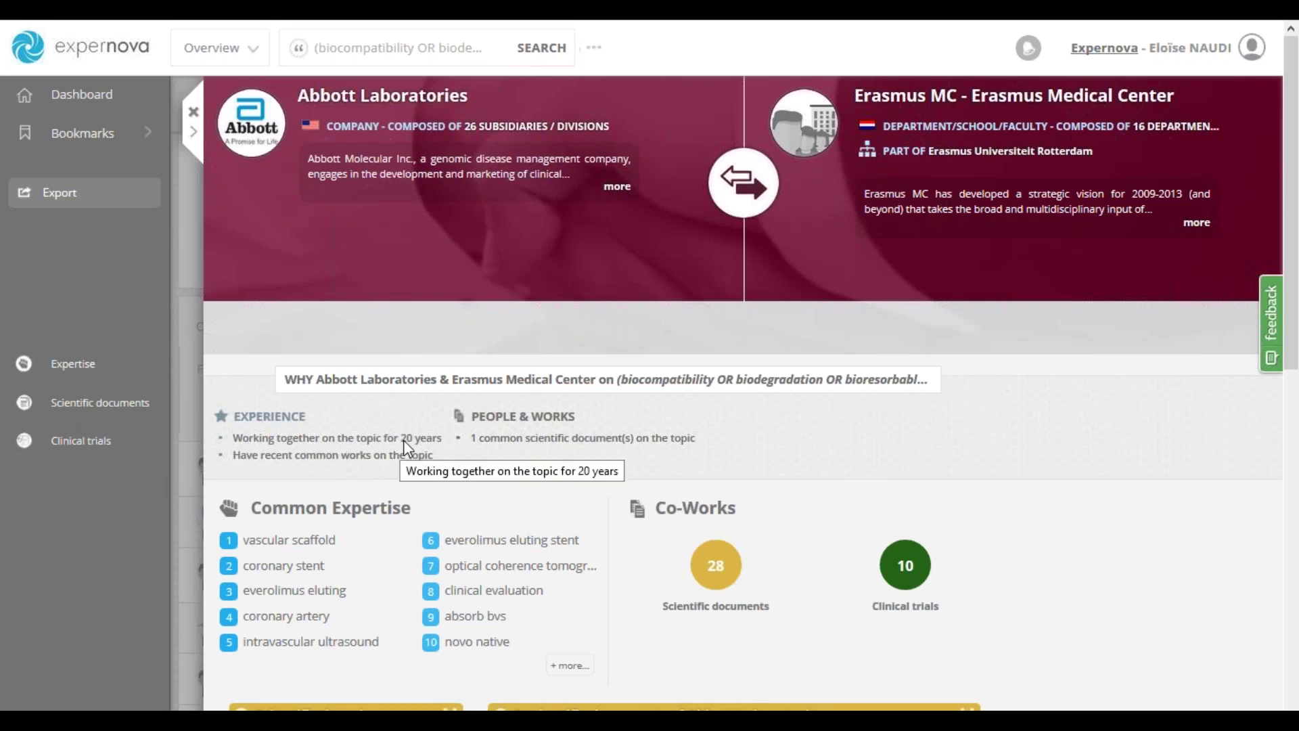
{"action": "left_click", "coordinate": [543, 440]}
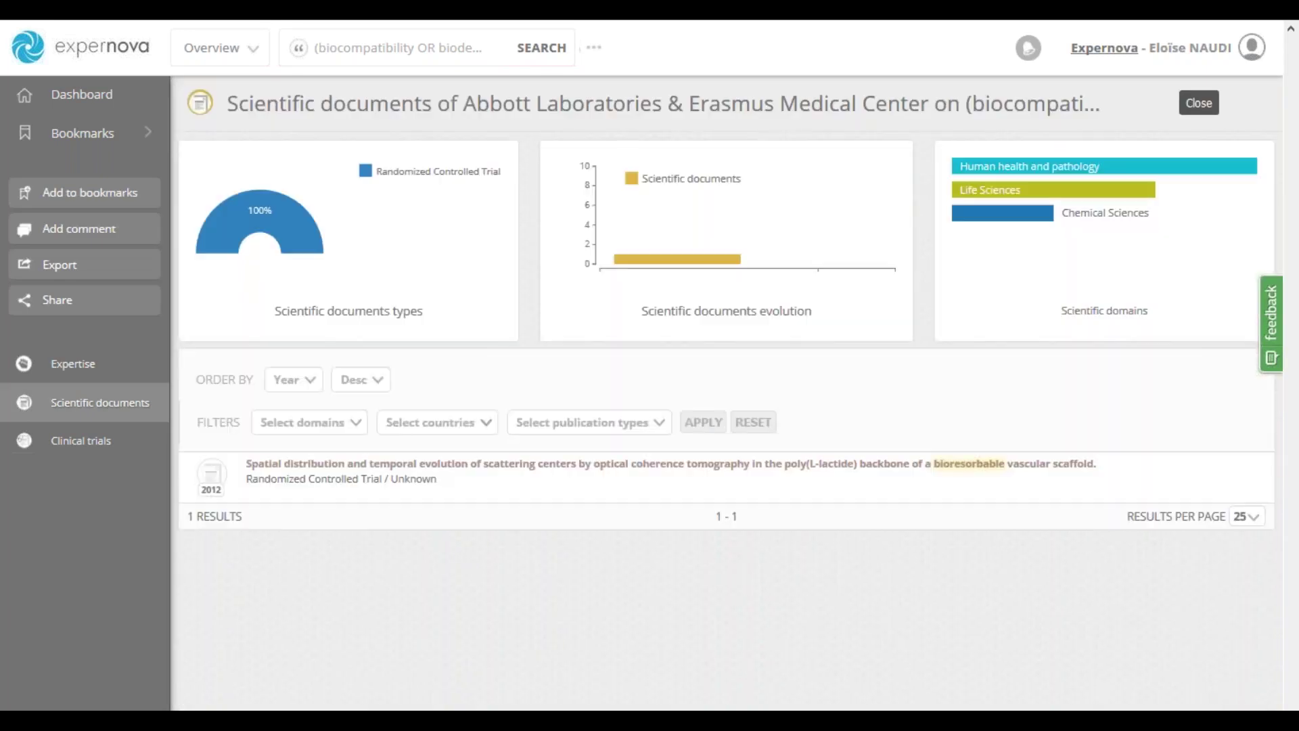
{"action": "left_click", "coordinate": [538, 471]}
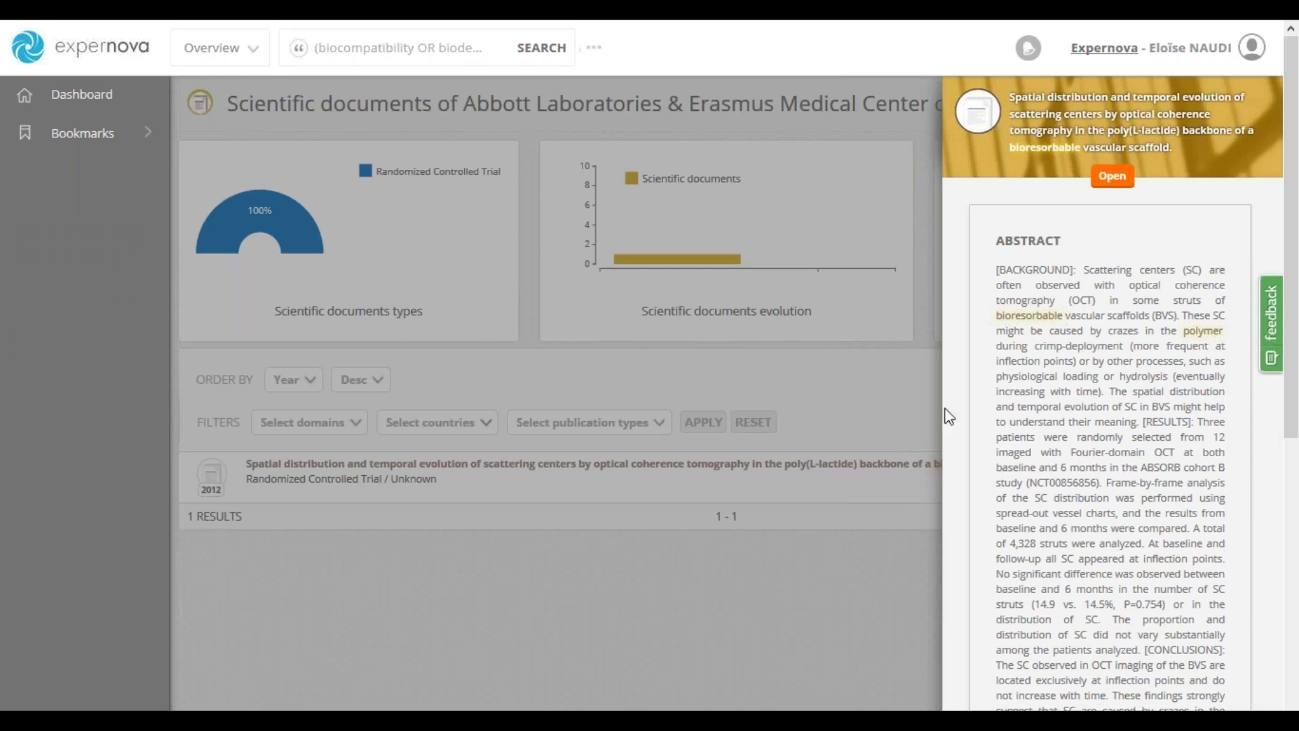
{"action": "mouse_move", "coordinate": [951, 108]}
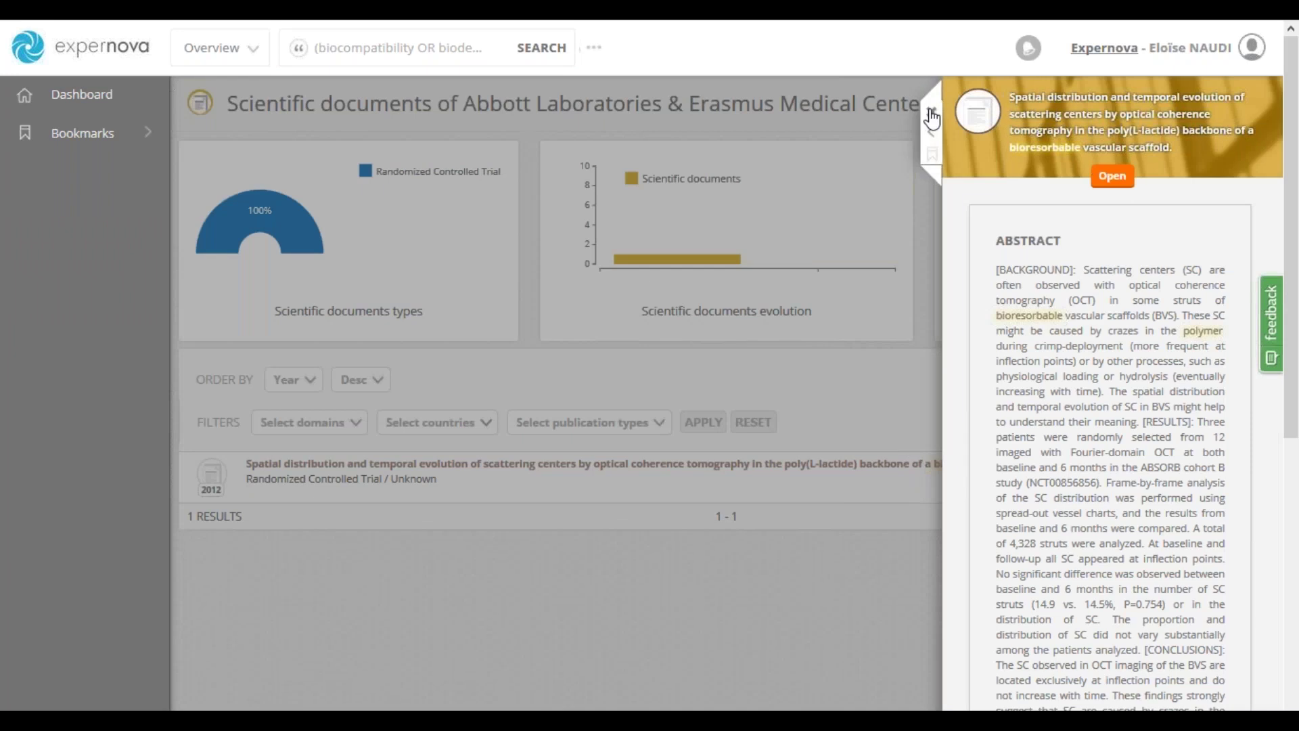
{"action": "left_click", "coordinate": [932, 116]}
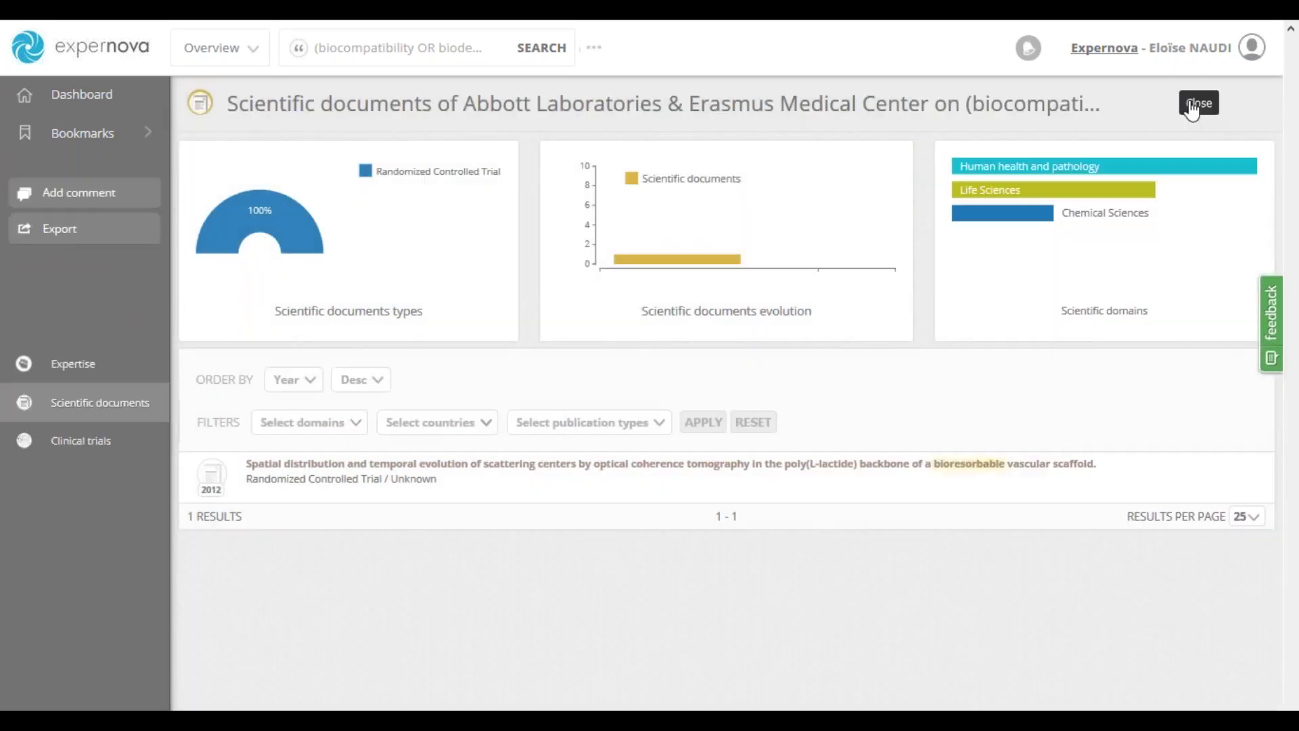
{"action": "left_click", "coordinate": [1196, 104]}
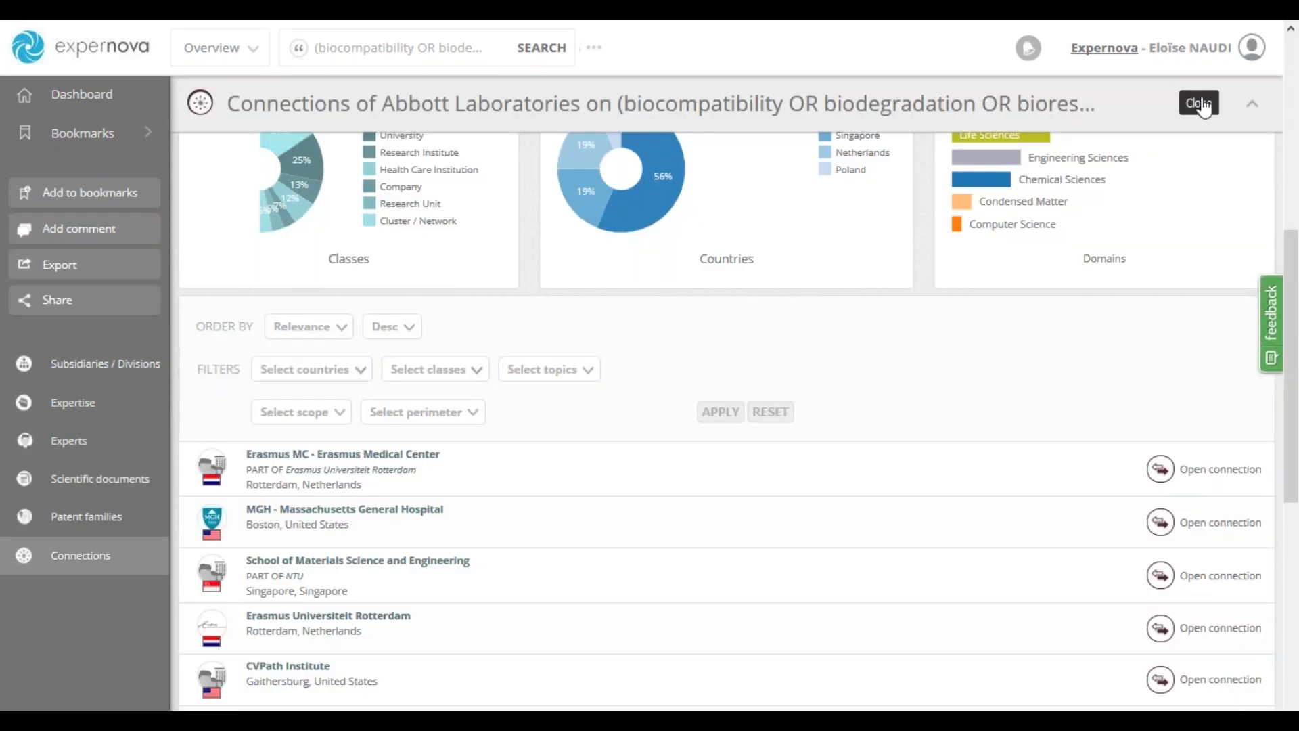
- Close Abbott's connections view and the collaborative network to reach the search overview
{"action": "left_click", "coordinate": [1202, 106]}
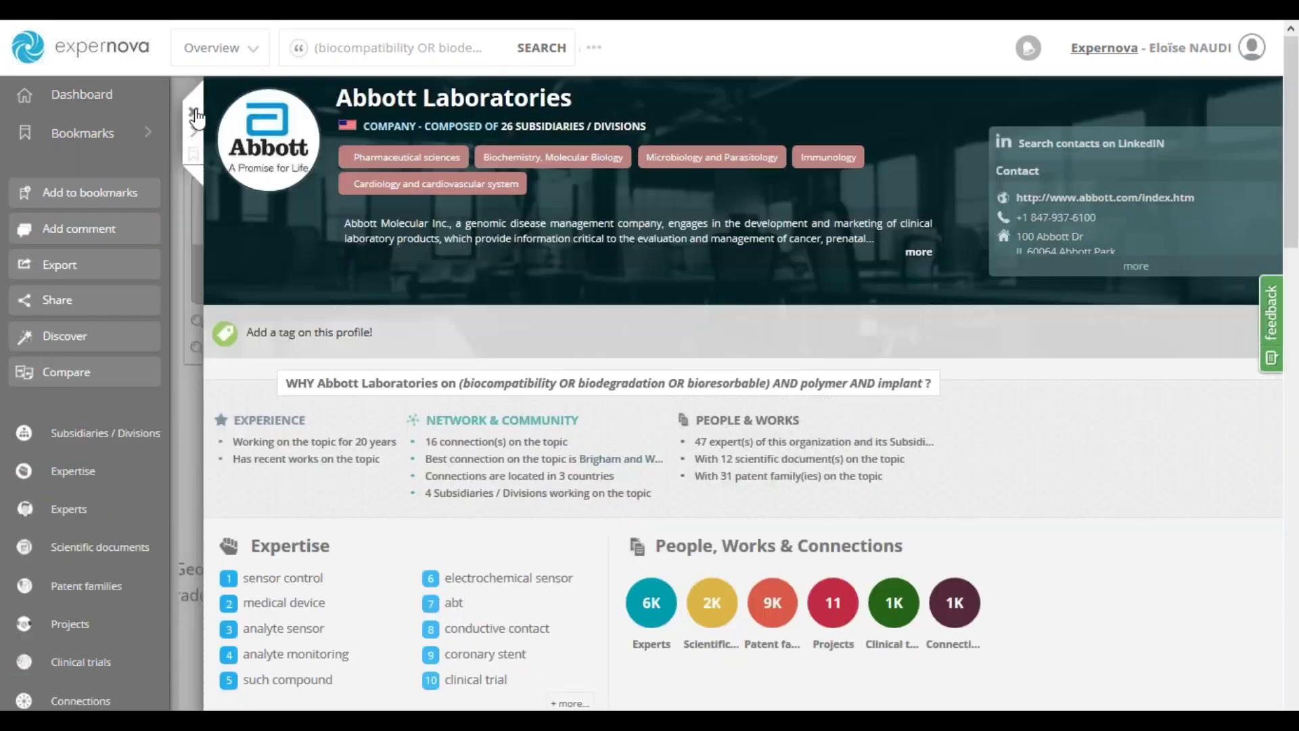
{"action": "left_click", "coordinate": [195, 116]}
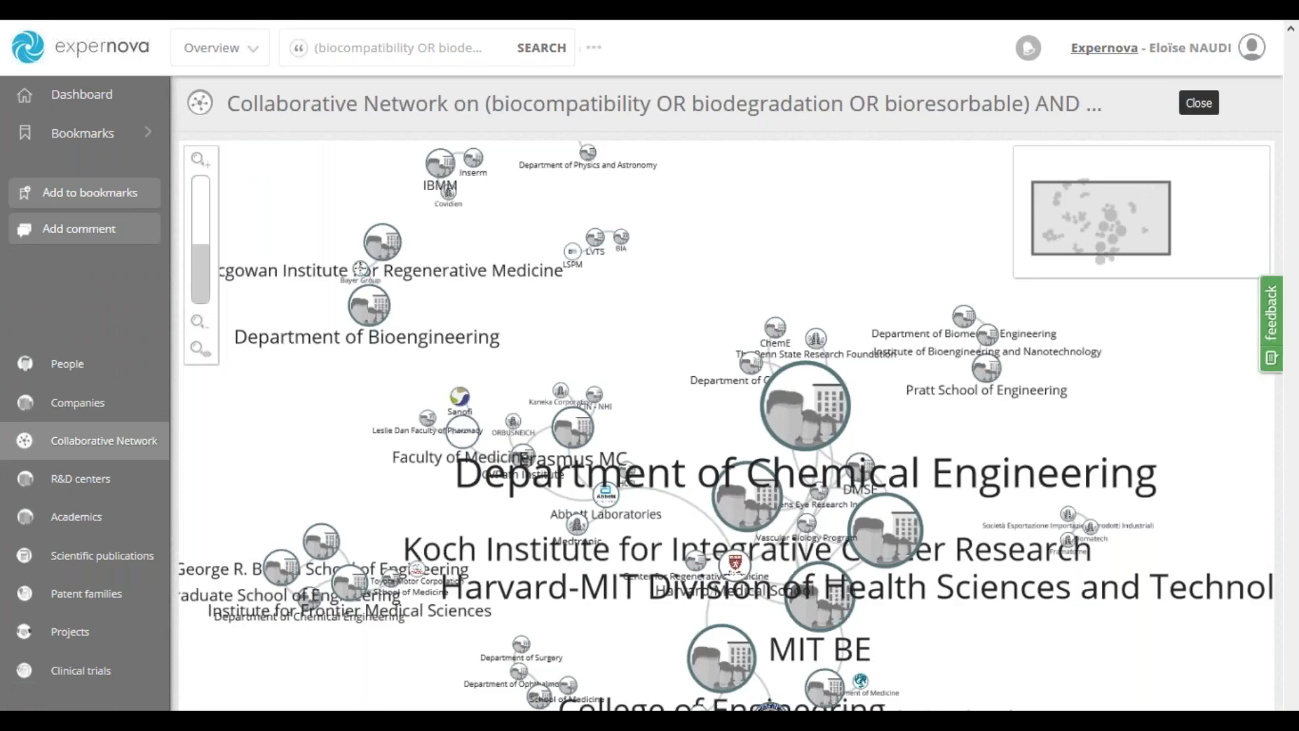
{"action": "key", "text": "Escape"}
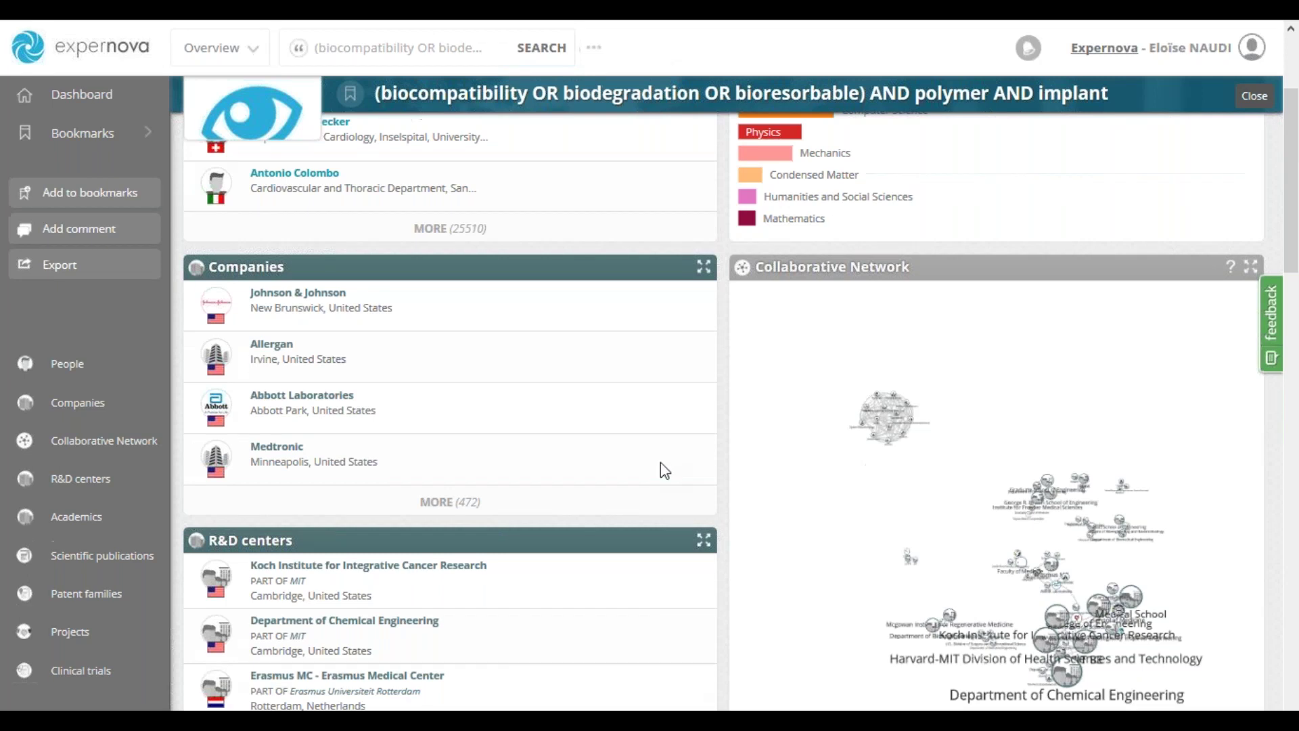
- Show all 25510 people matching the query from the People panel
{"action": "scroll", "coordinate": [644, 450], "scroll_direction": "up", "scroll_amount": 5}
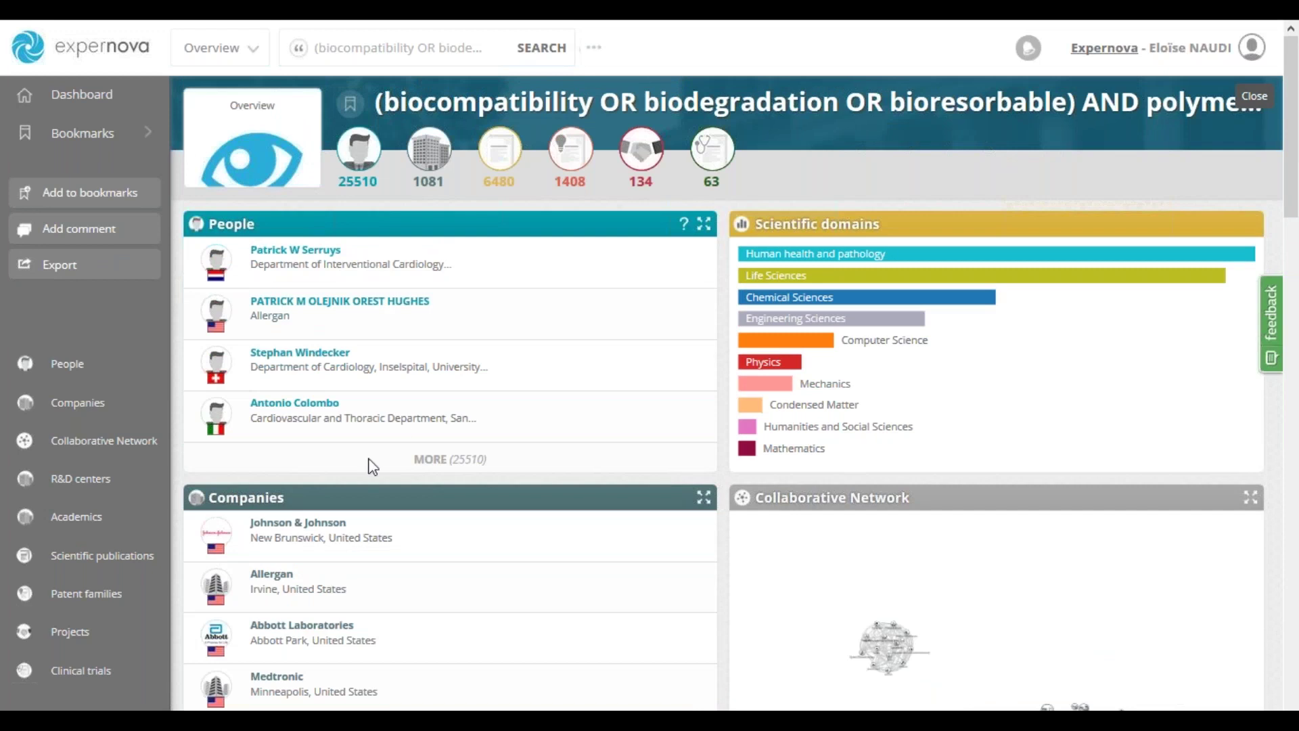
{"action": "left_click", "coordinate": [438, 460]}
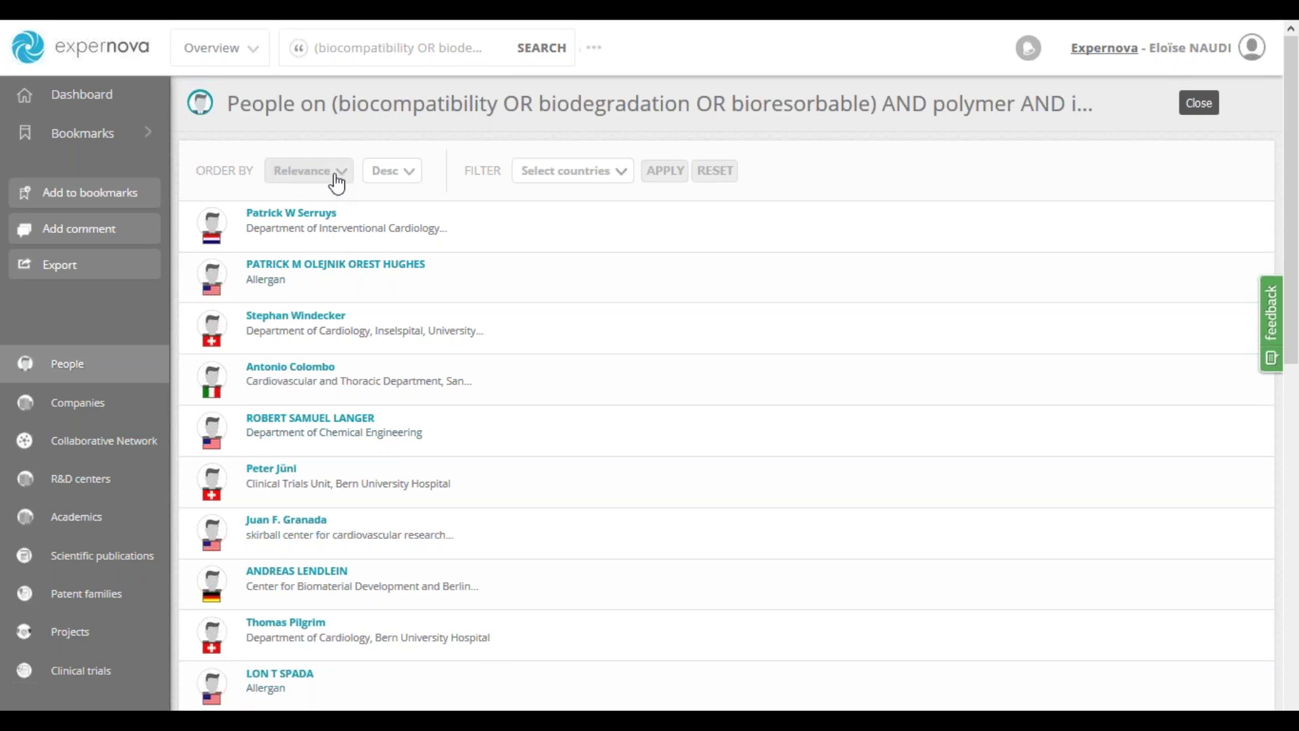
- Check the country filter without choosing any, then open the third-listed Bern cardiology expert's full profile
{"action": "left_click", "coordinate": [559, 178]}
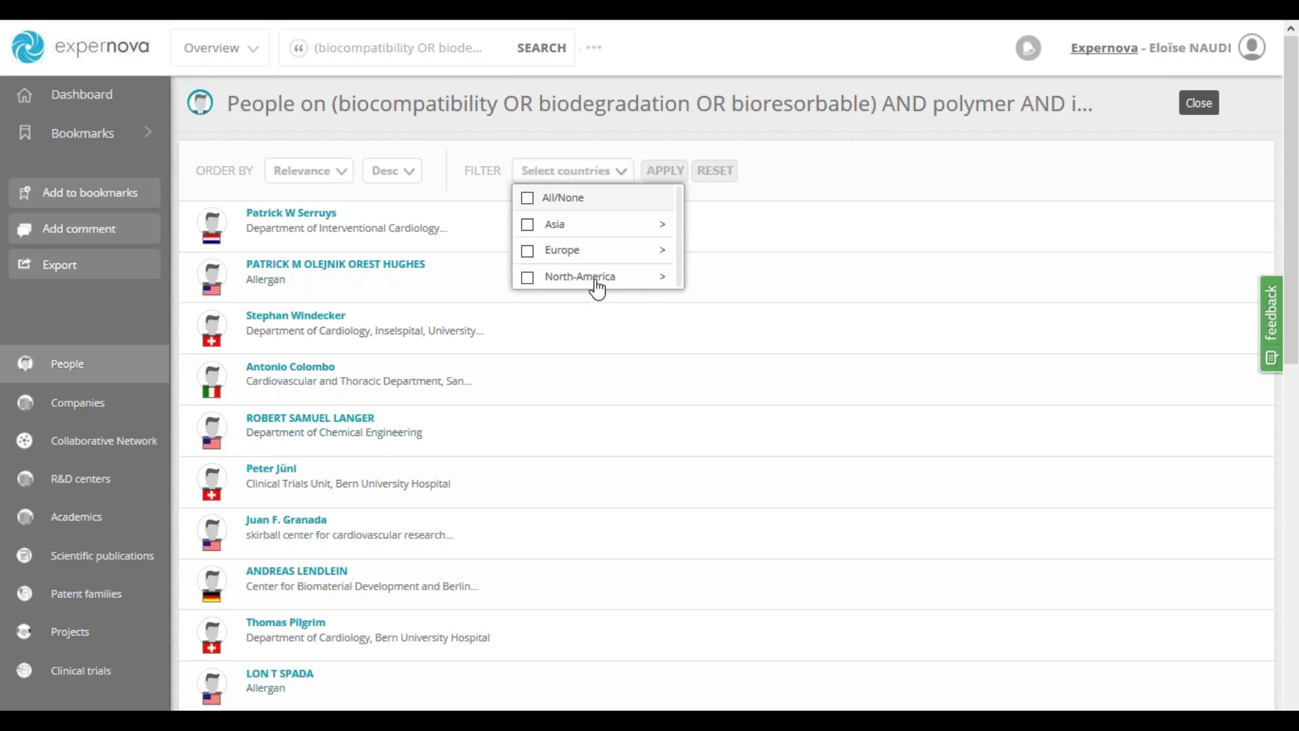
{"action": "mouse_move", "coordinate": [597, 289]}
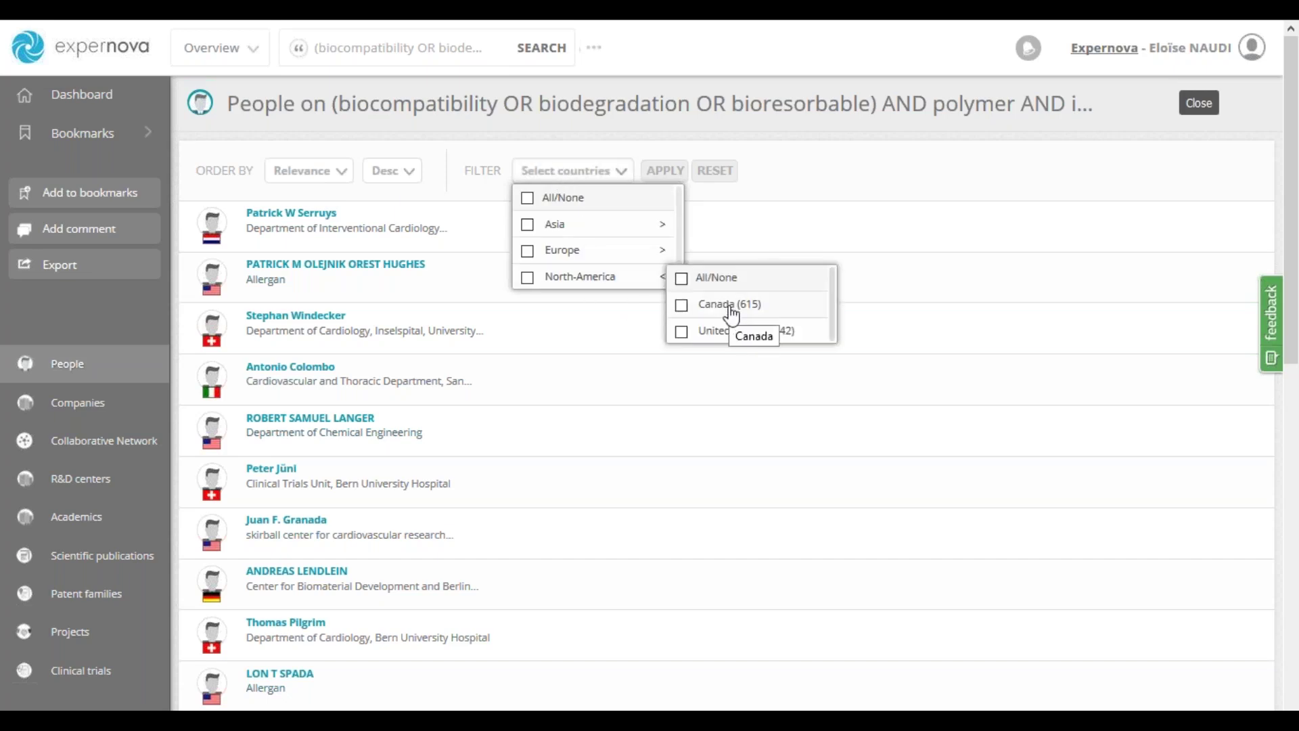
{"action": "left_click", "coordinate": [823, 178]}
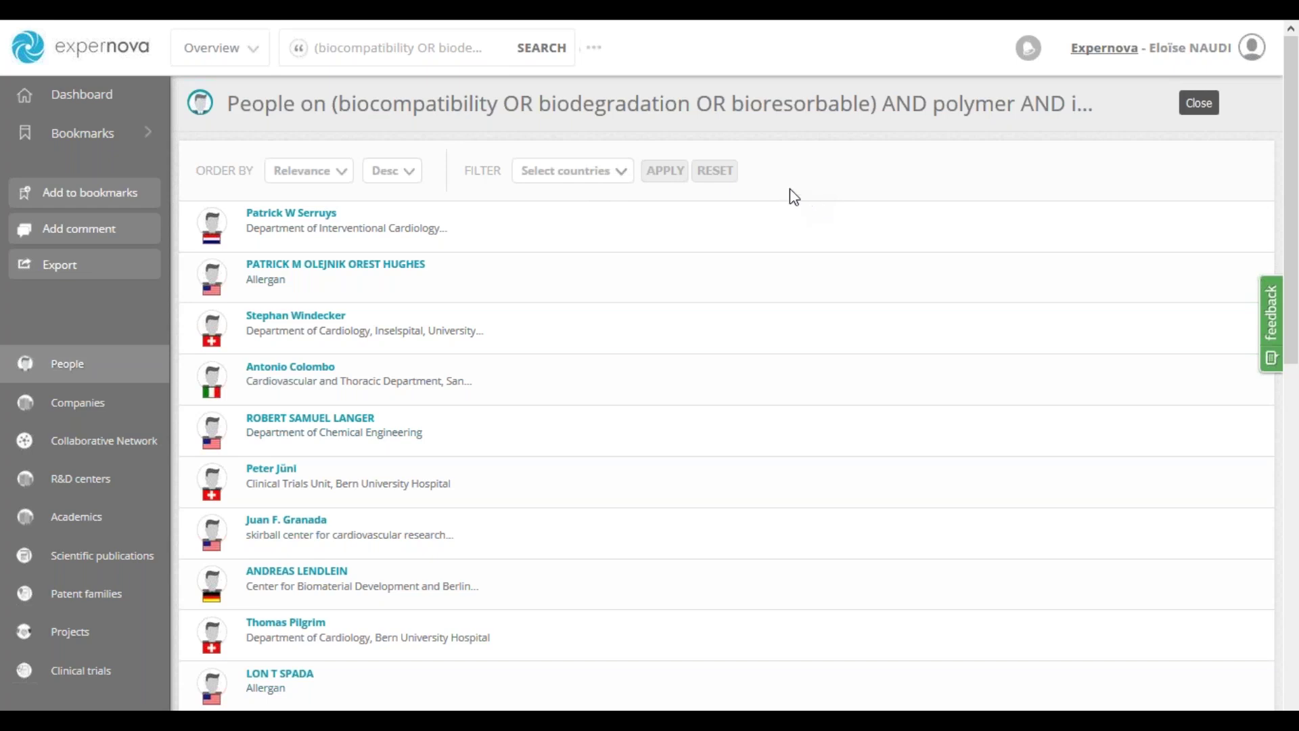
{"action": "left_click", "coordinate": [316, 318]}
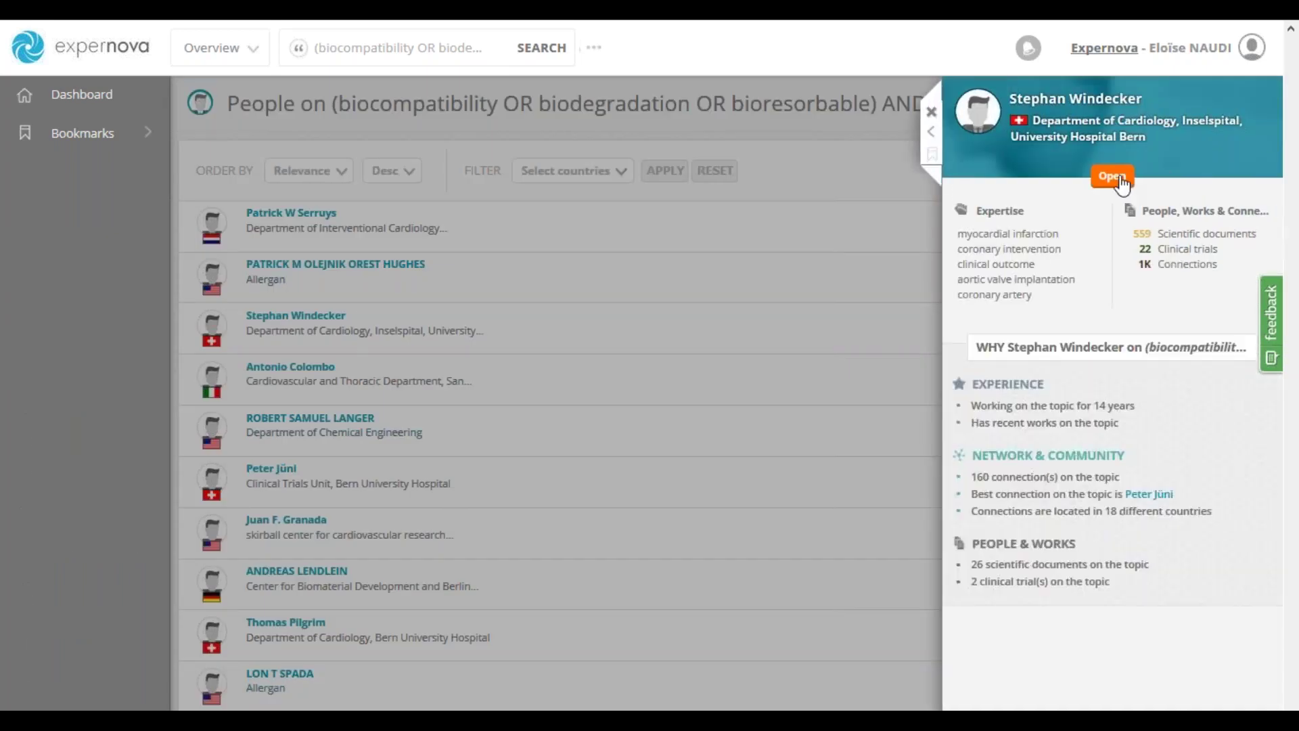
{"action": "left_click", "coordinate": [1113, 177]}
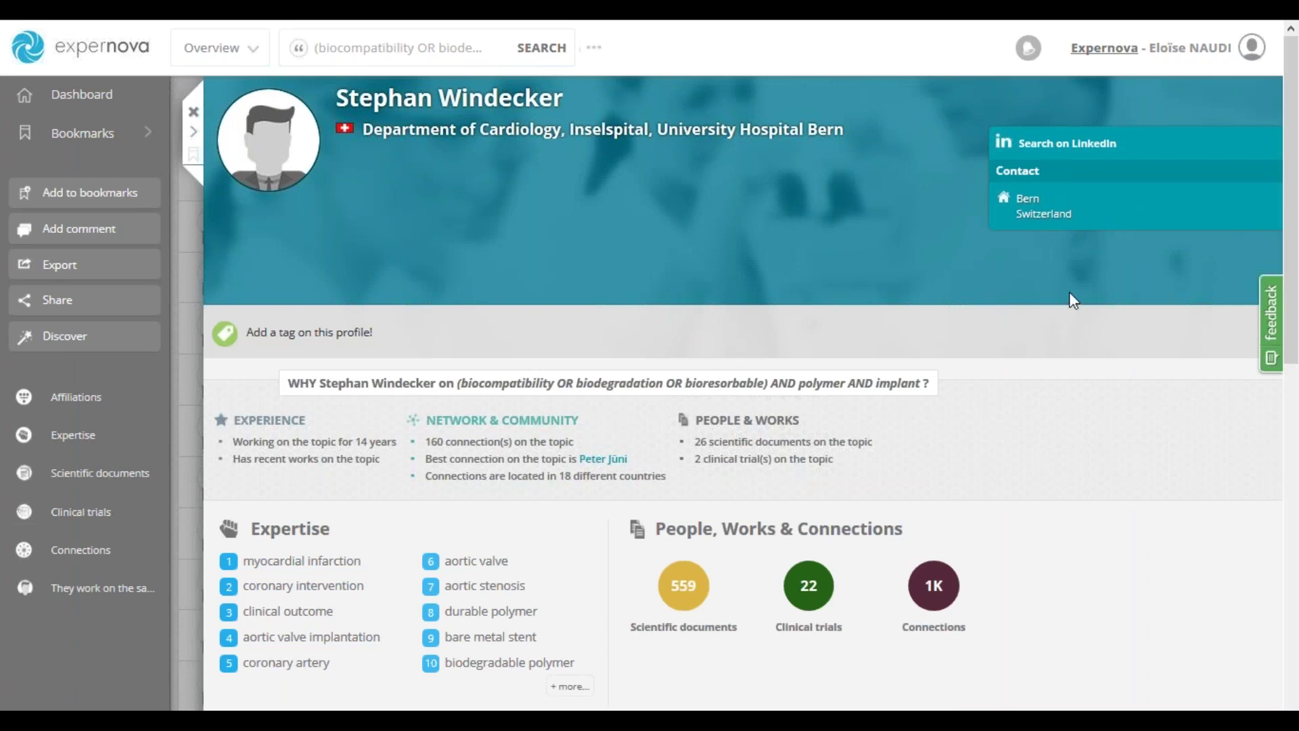
{"action": "left_click_drag", "start_coordinate": [249, 530], "coordinate": [344, 533]}
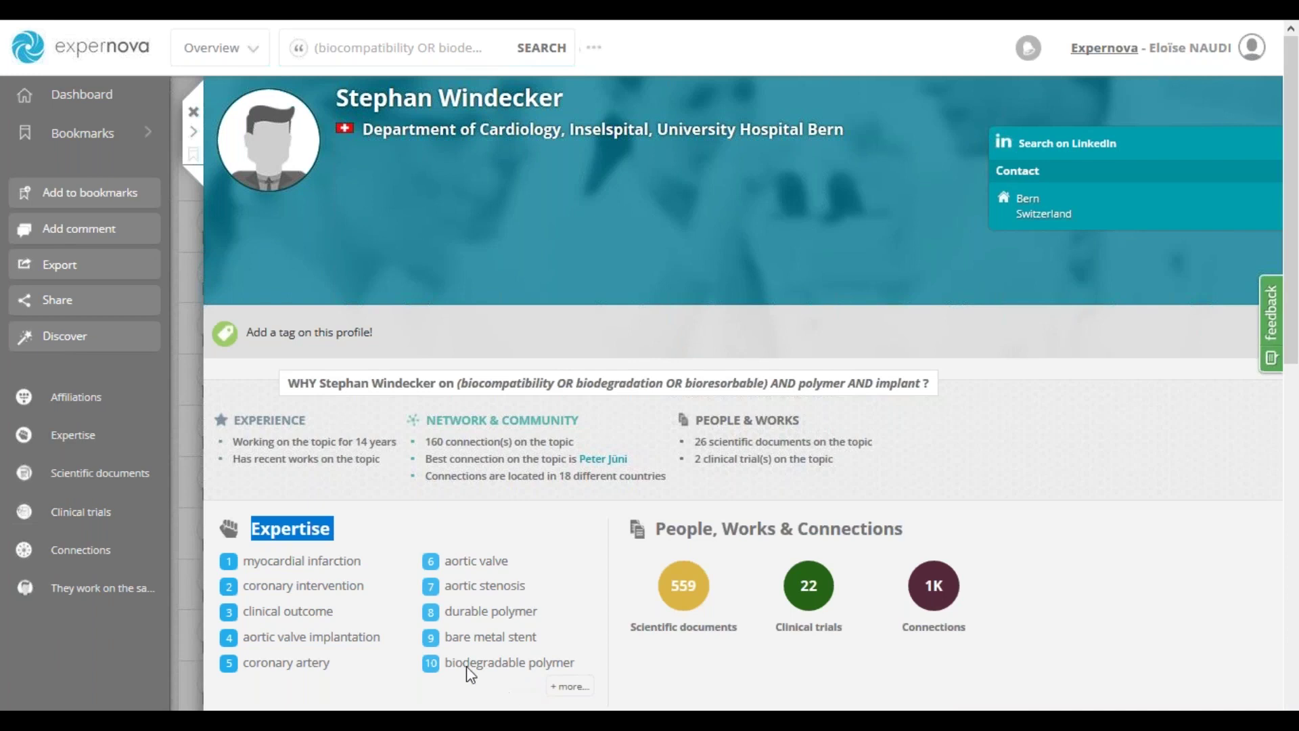
{"action": "left_click_drag", "start_coordinate": [444, 660], "coordinate": [577, 668]}
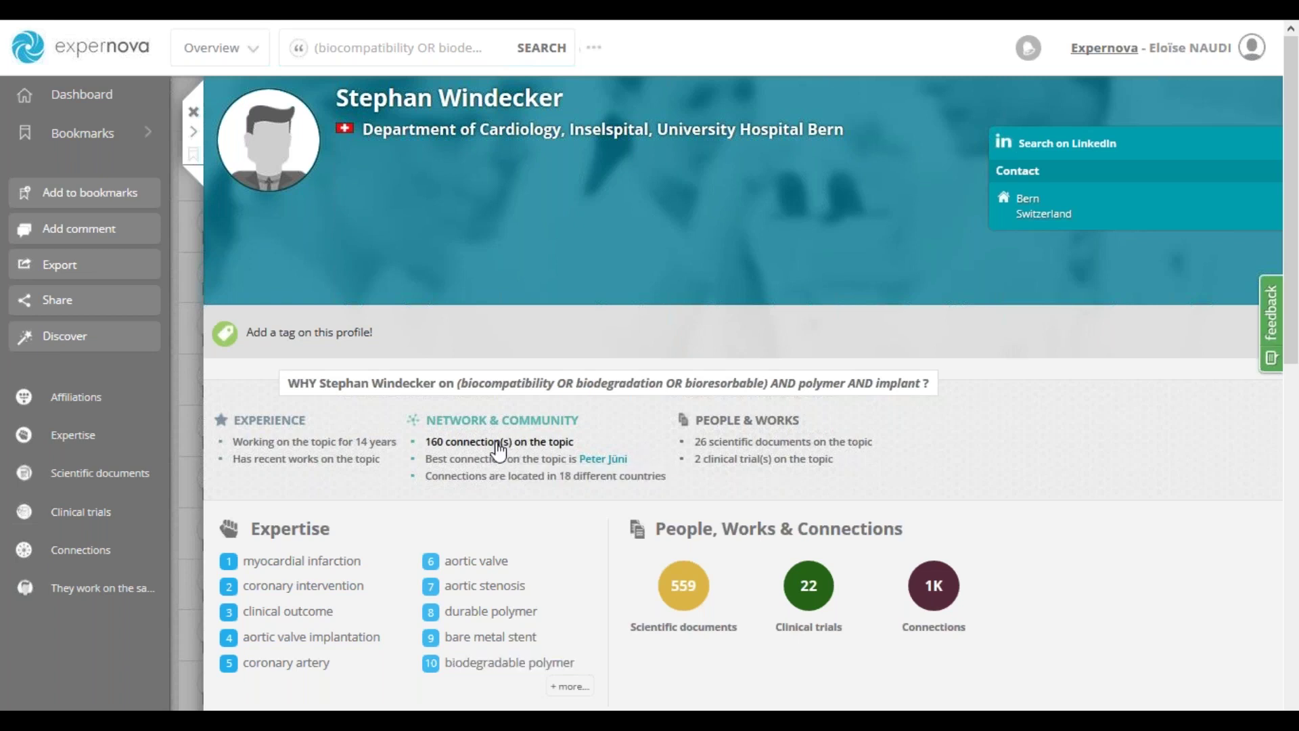
{"action": "left_click", "coordinate": [498, 450]}
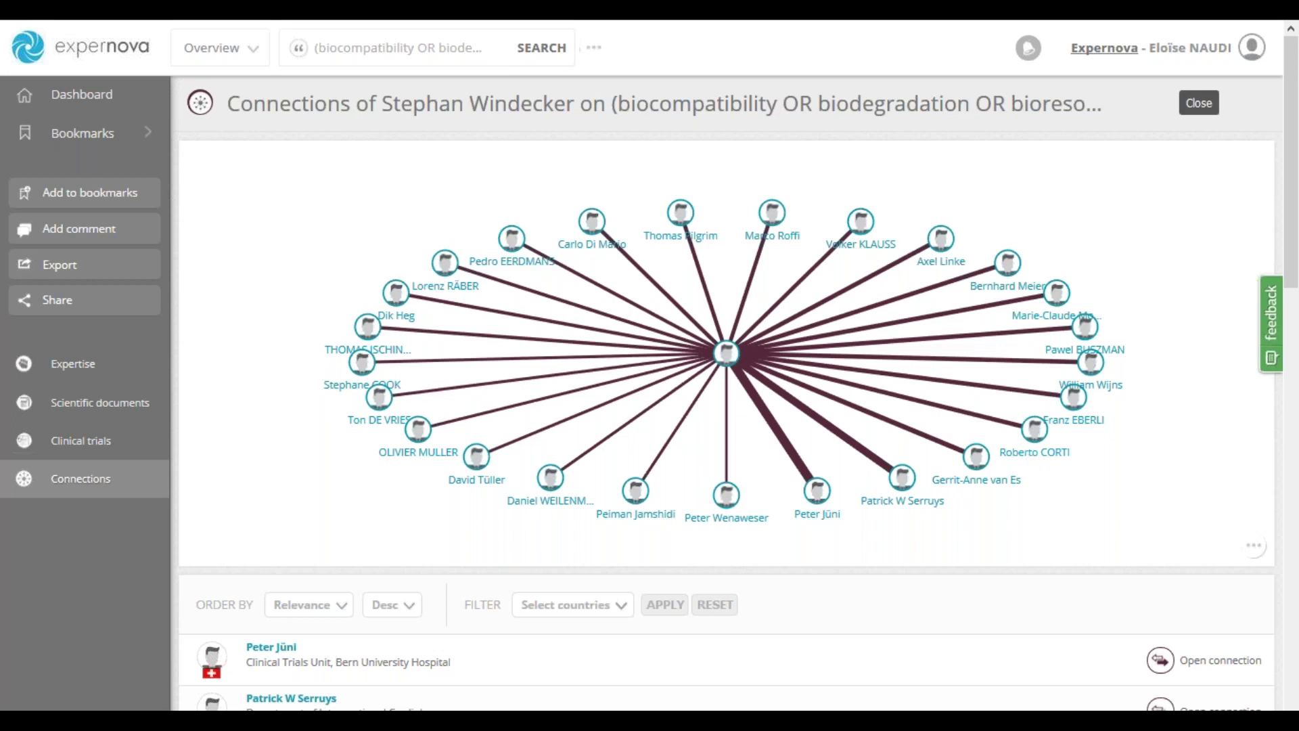
- Scroll through the Bern expert's connections graph and the list of connected people
{"action": "scroll", "coordinate": [551, 522], "scroll_direction": "down", "scroll_amount": 5}
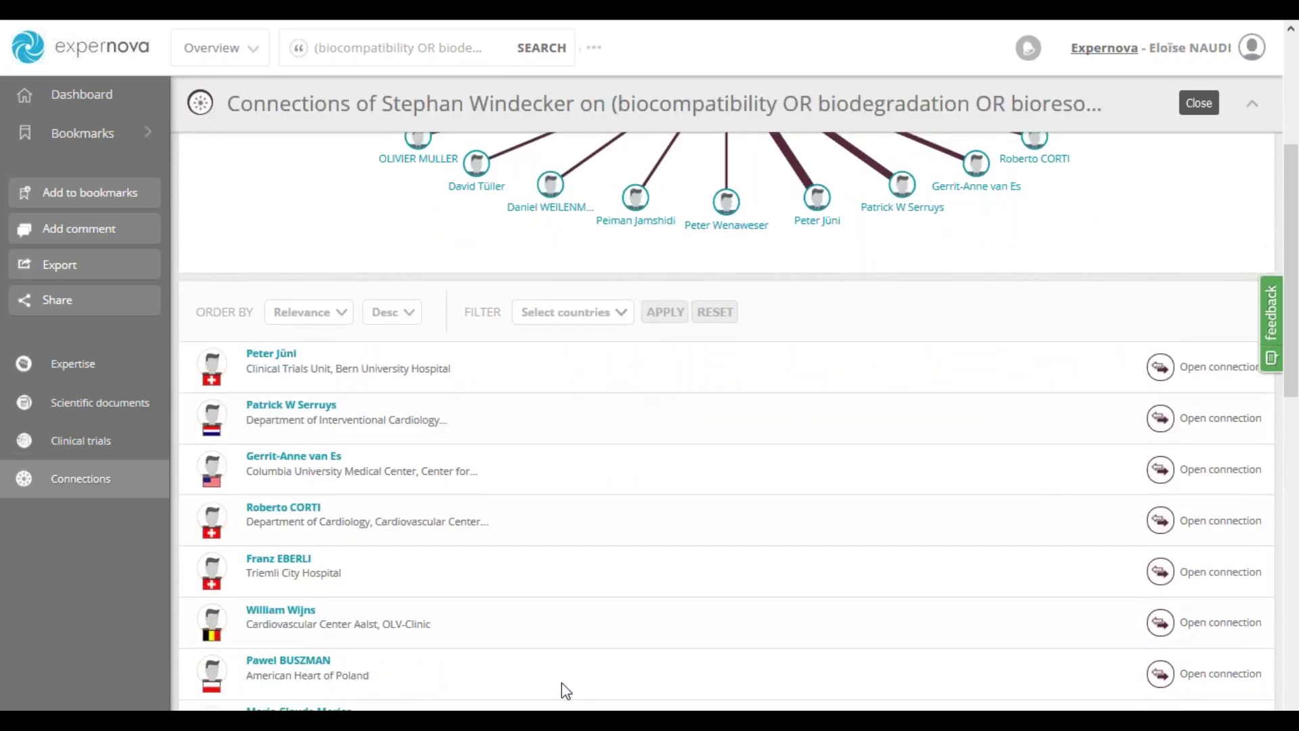
{"action": "scroll", "coordinate": [546, 609], "scroll_direction": "down", "scroll_amount": 3}
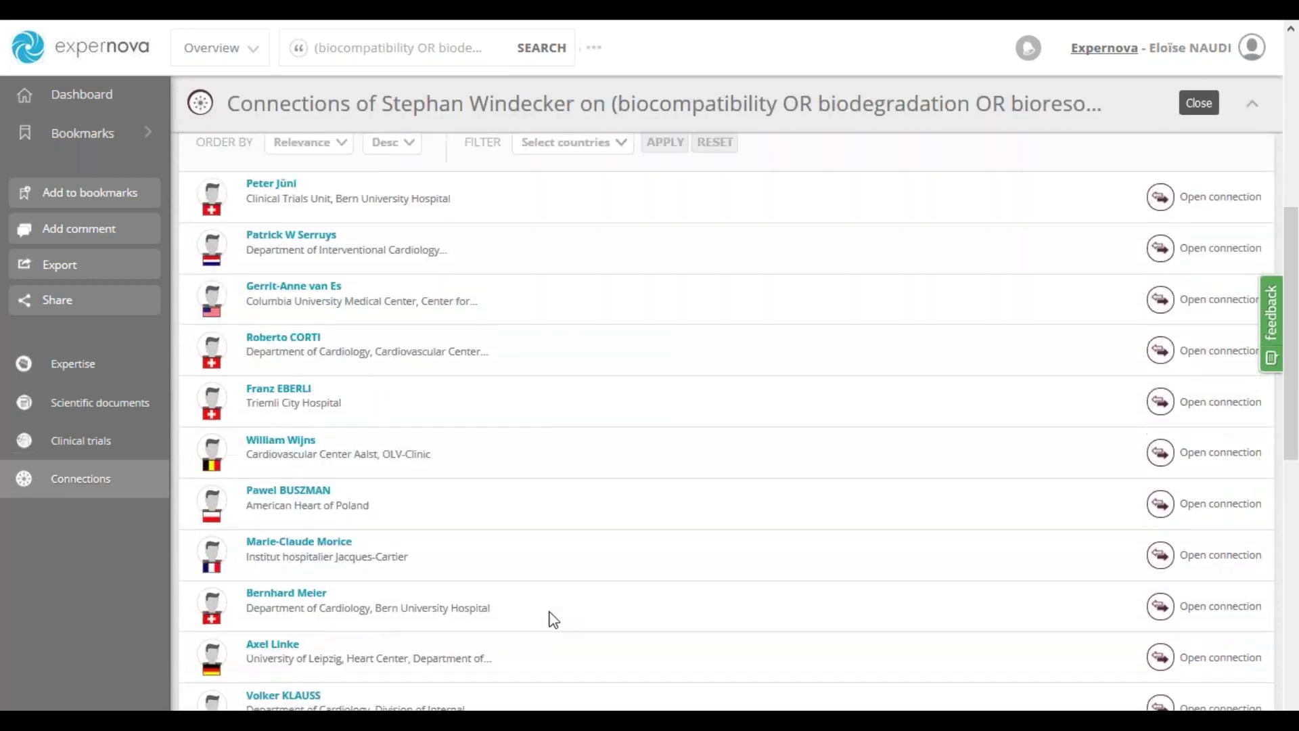
{"action": "scroll", "coordinate": [551, 612], "scroll_direction": "up", "scroll_amount": 3}
{"action": "scroll", "coordinate": [555, 617], "scroll_direction": "up", "scroll_amount": 1}
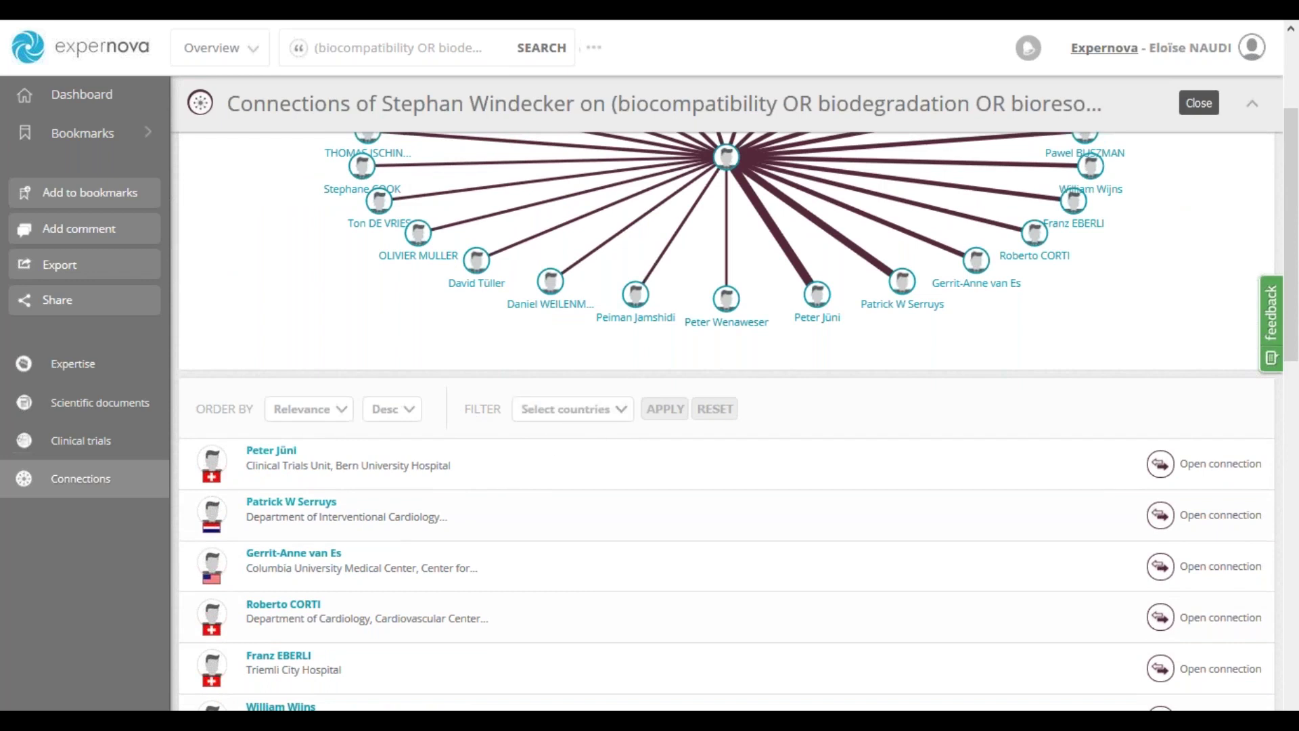
{"action": "left_click", "coordinate": [620, 415]}
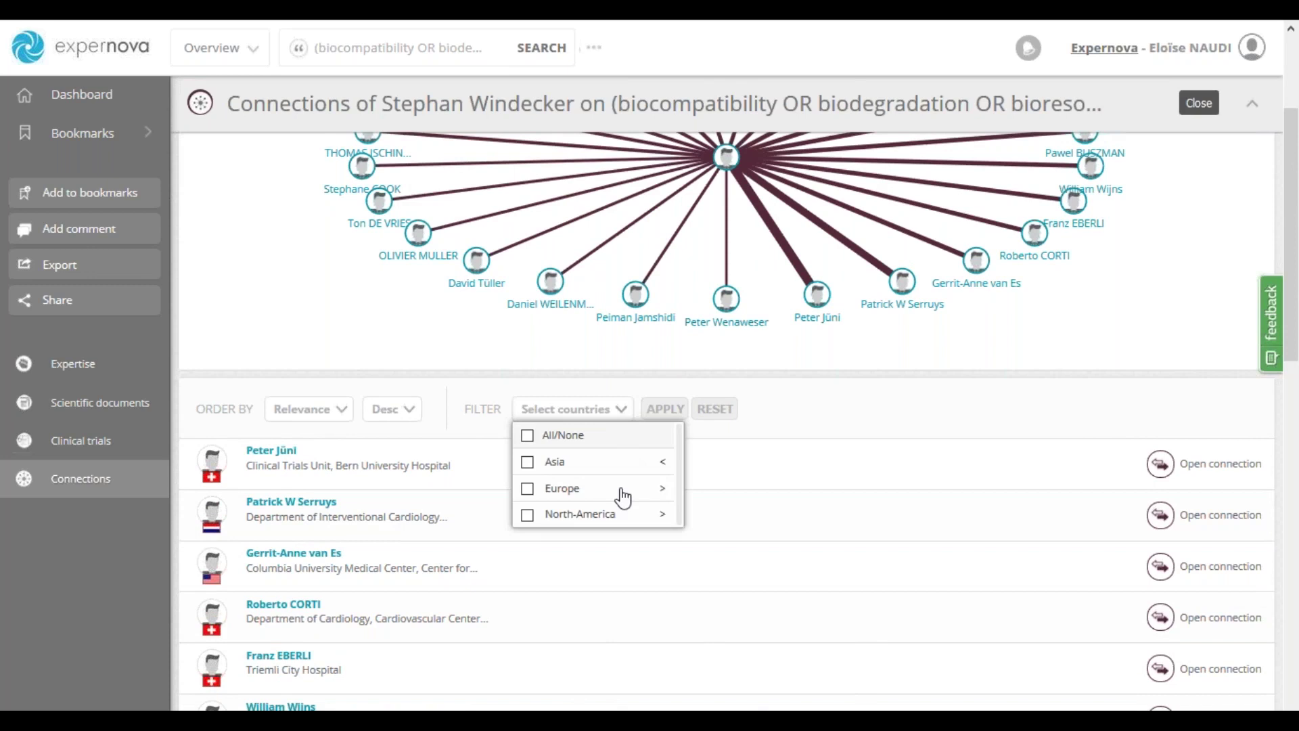
{"action": "mouse_move", "coordinate": [619, 499]}
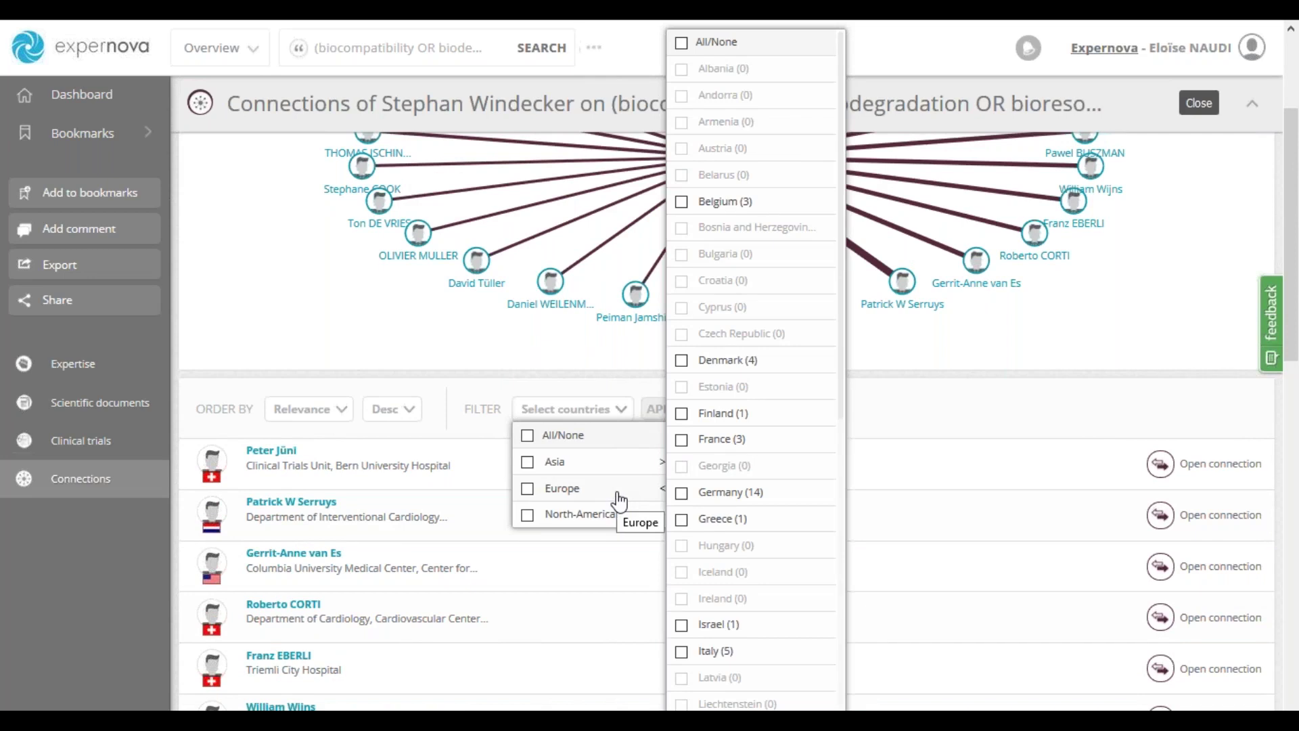
{"action": "scroll", "coordinate": [702, 542], "scroll_direction": "down", "scroll_amount": 3}
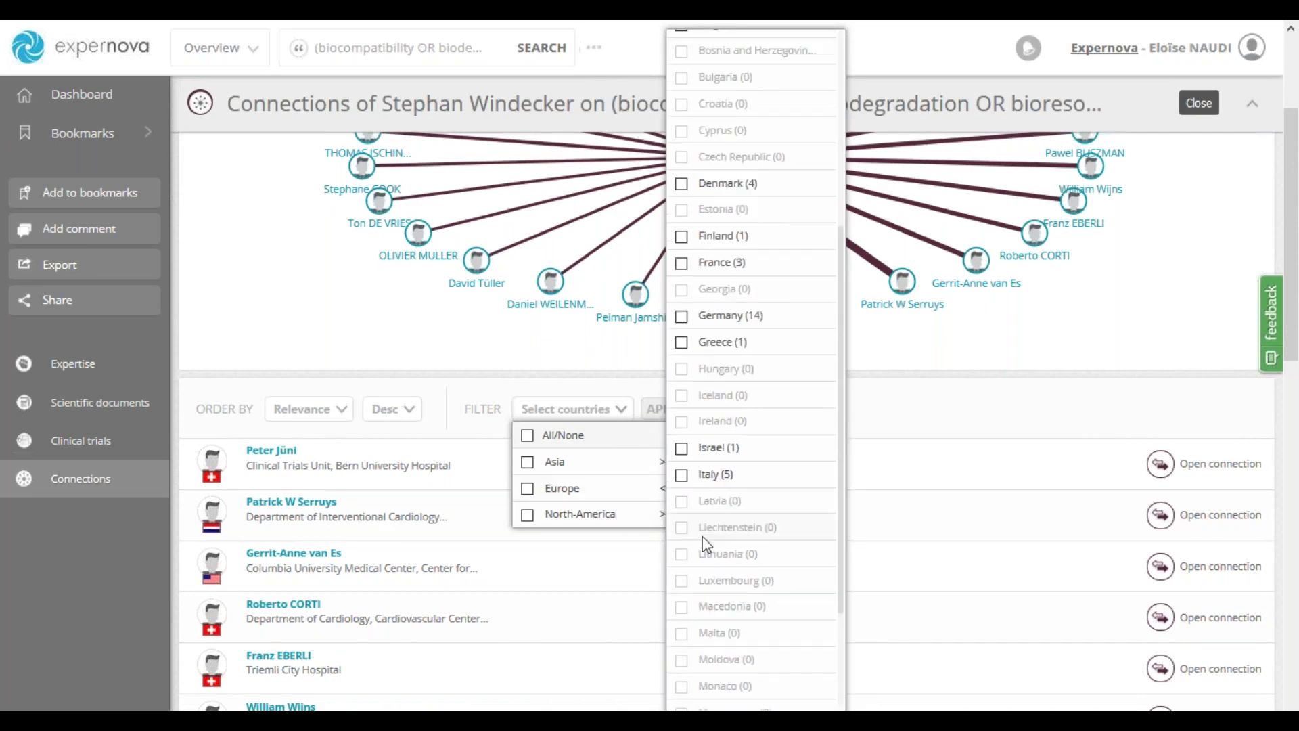
{"action": "scroll", "coordinate": [705, 544], "scroll_direction": "down", "scroll_amount": 5}
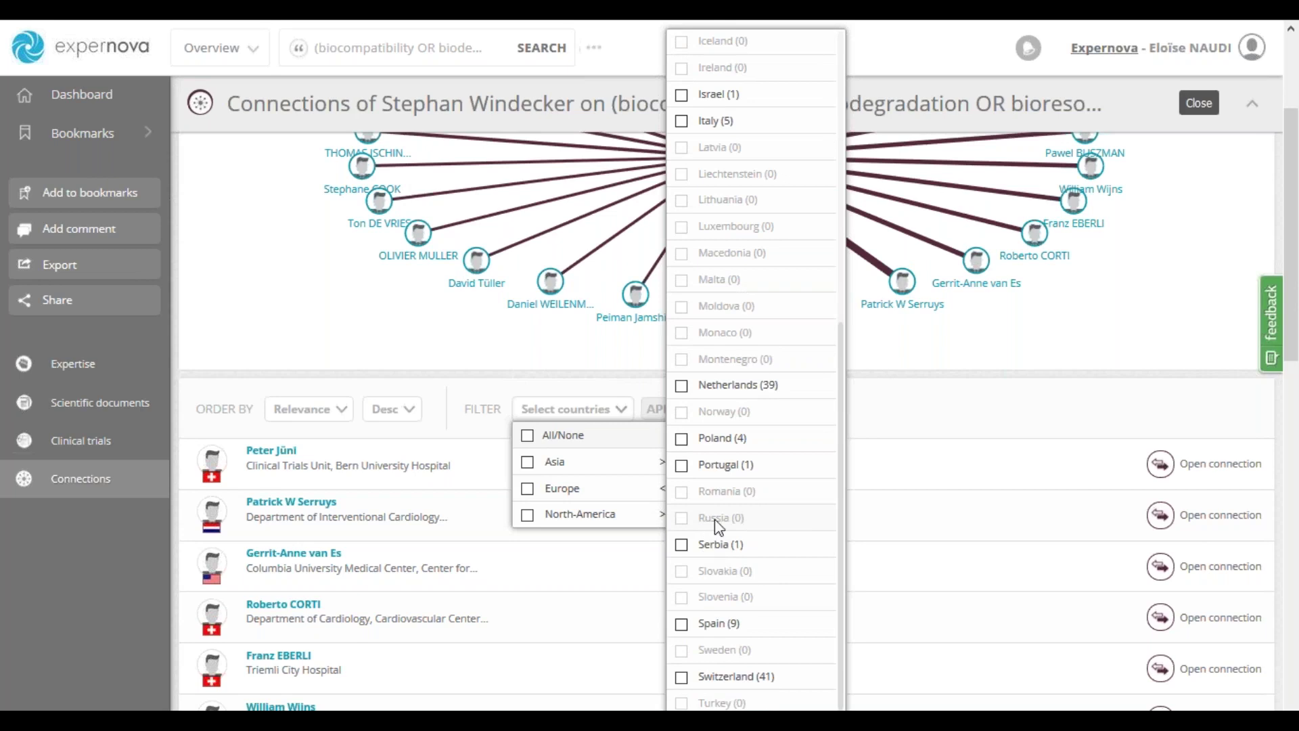
{"action": "left_click", "coordinate": [915, 430]}
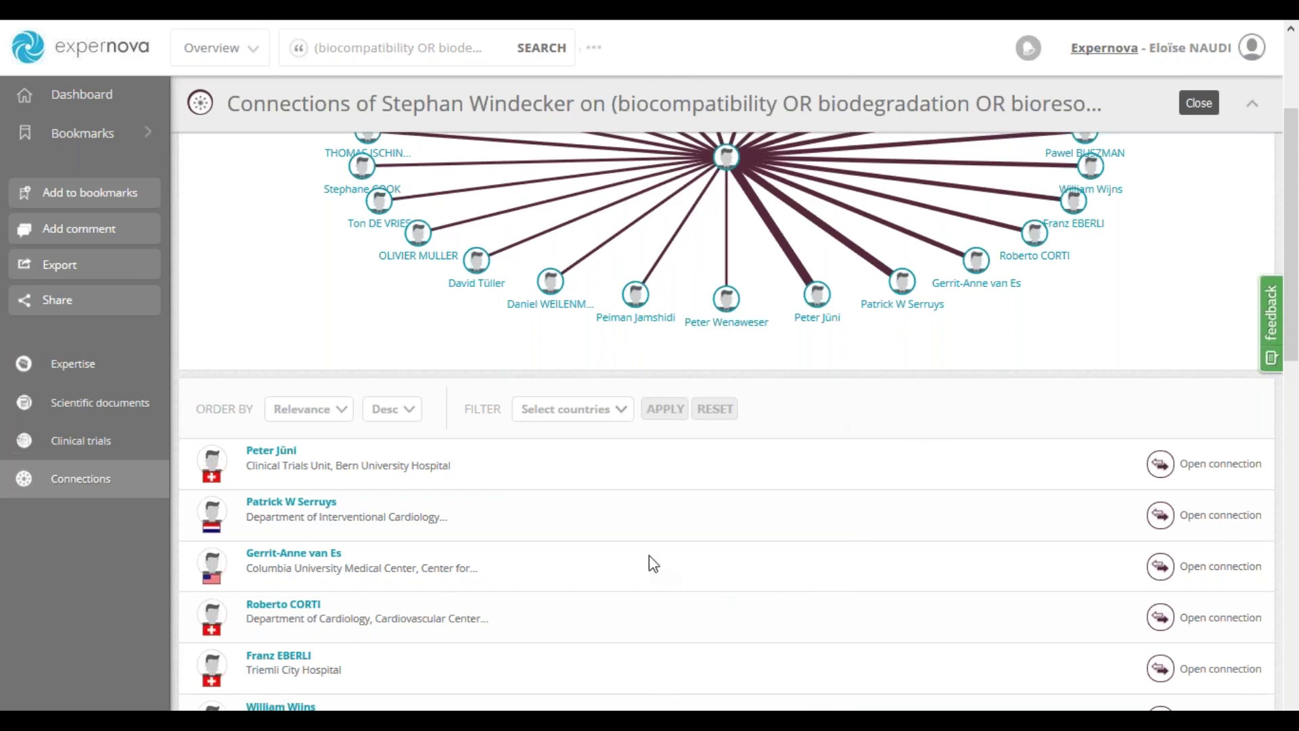
{"action": "scroll", "coordinate": [651, 564], "scroll_direction": "down", "scroll_amount": 2}
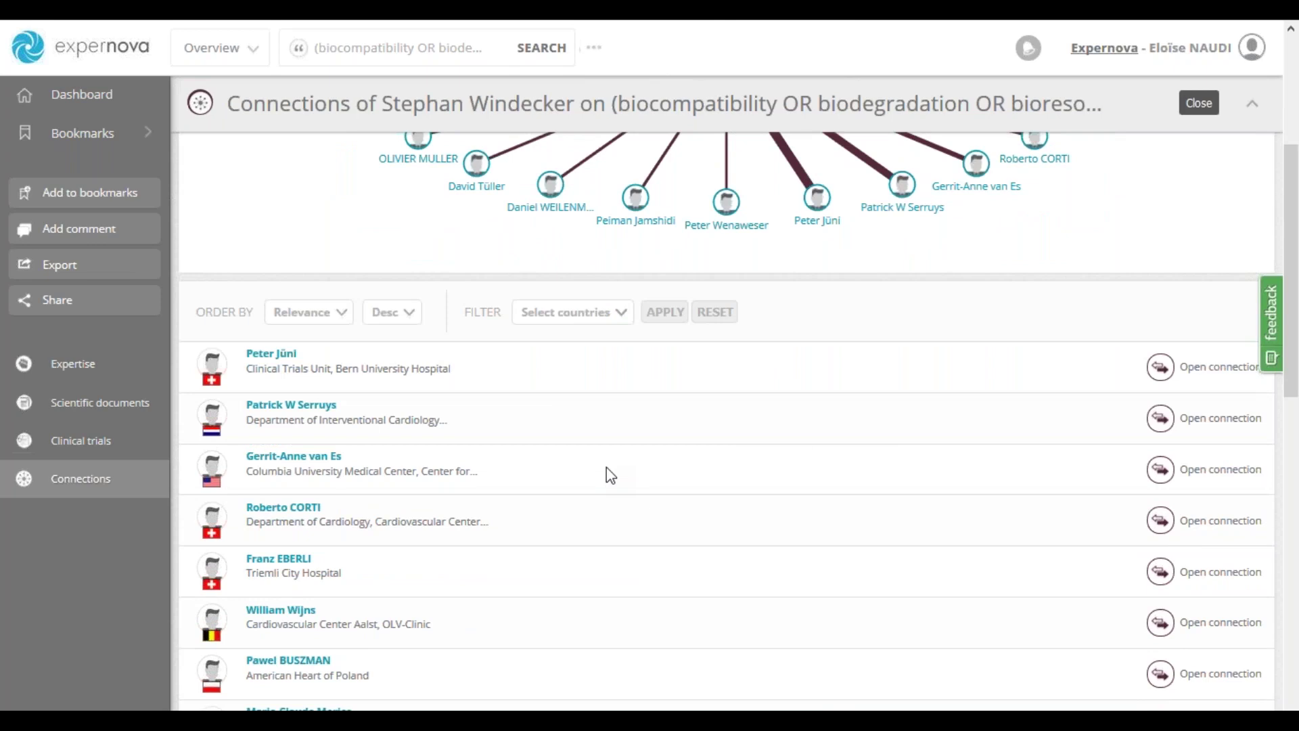
{"action": "scroll", "coordinate": [606, 468], "scroll_direction": "down", "scroll_amount": 4}
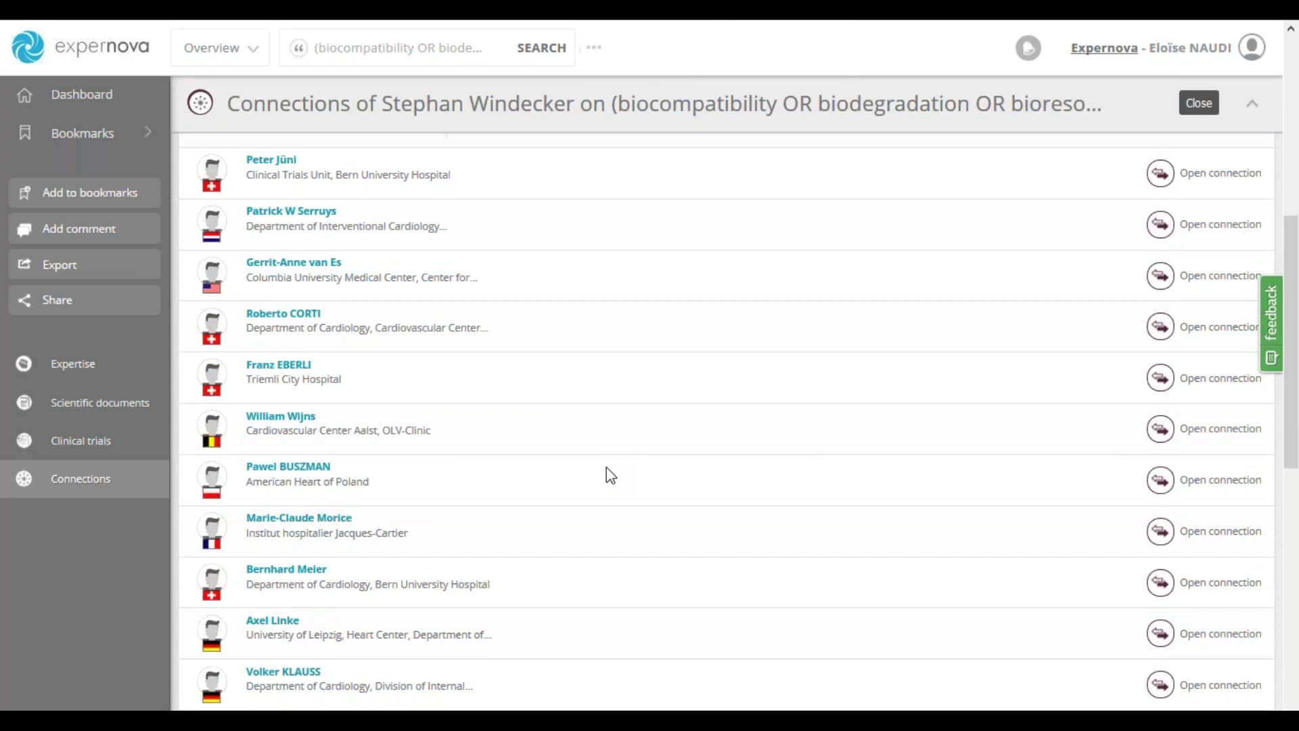
{"action": "scroll", "coordinate": [606, 468], "scroll_direction": "down", "scroll_amount": 4}
{"action": "scroll", "coordinate": [606, 467], "scroll_direction": "up", "scroll_amount": 4}
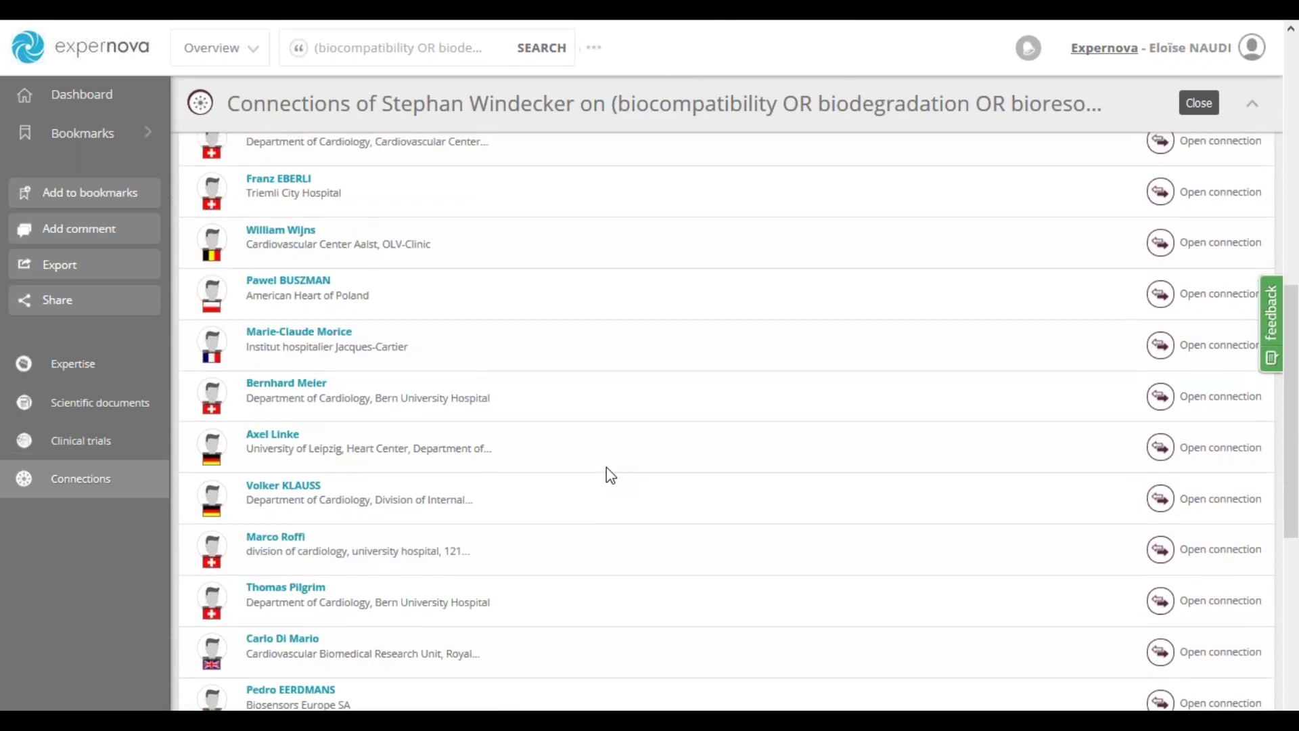
{"action": "scroll", "coordinate": [606, 467], "scroll_direction": "up", "scroll_amount": 4}
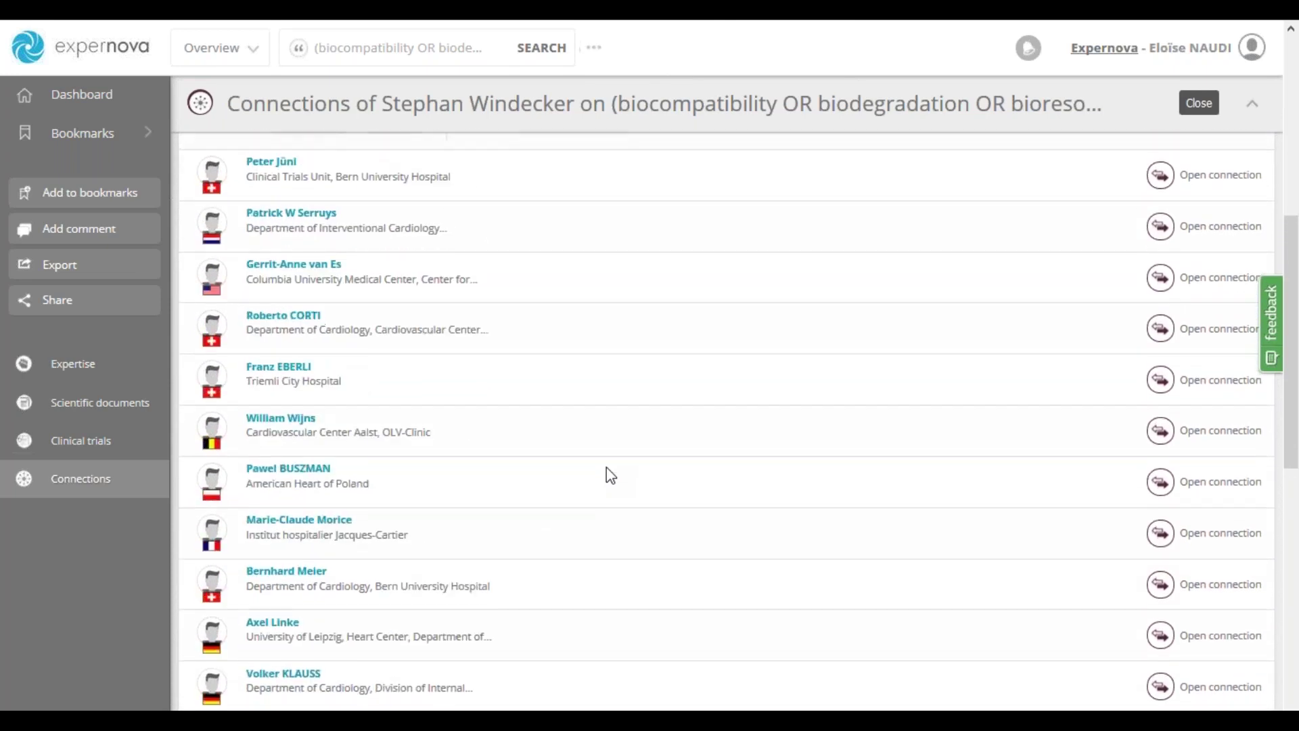
{"action": "scroll", "coordinate": [606, 466], "scroll_direction": "up", "scroll_amount": 4}
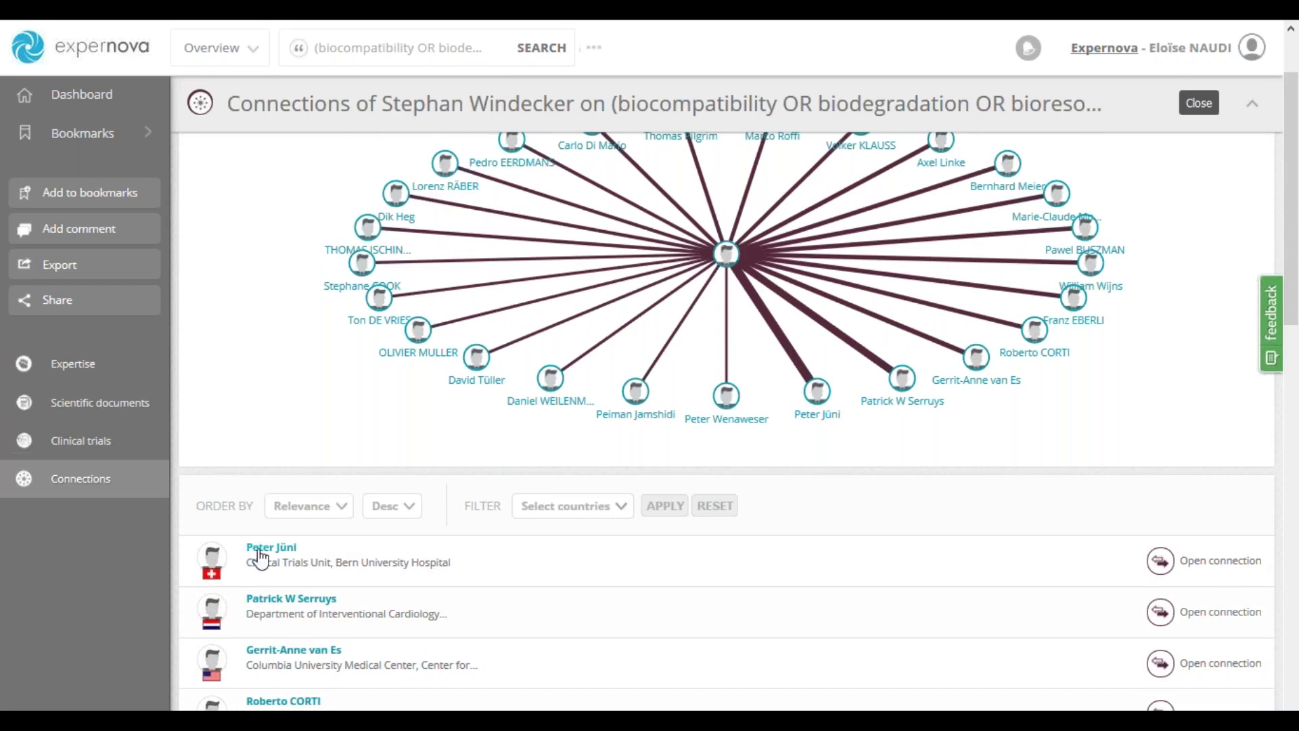
- Read the collaboration page with the top Bern Clinical Trials Unit connection, then close it
{"action": "left_click", "coordinate": [1230, 567]}
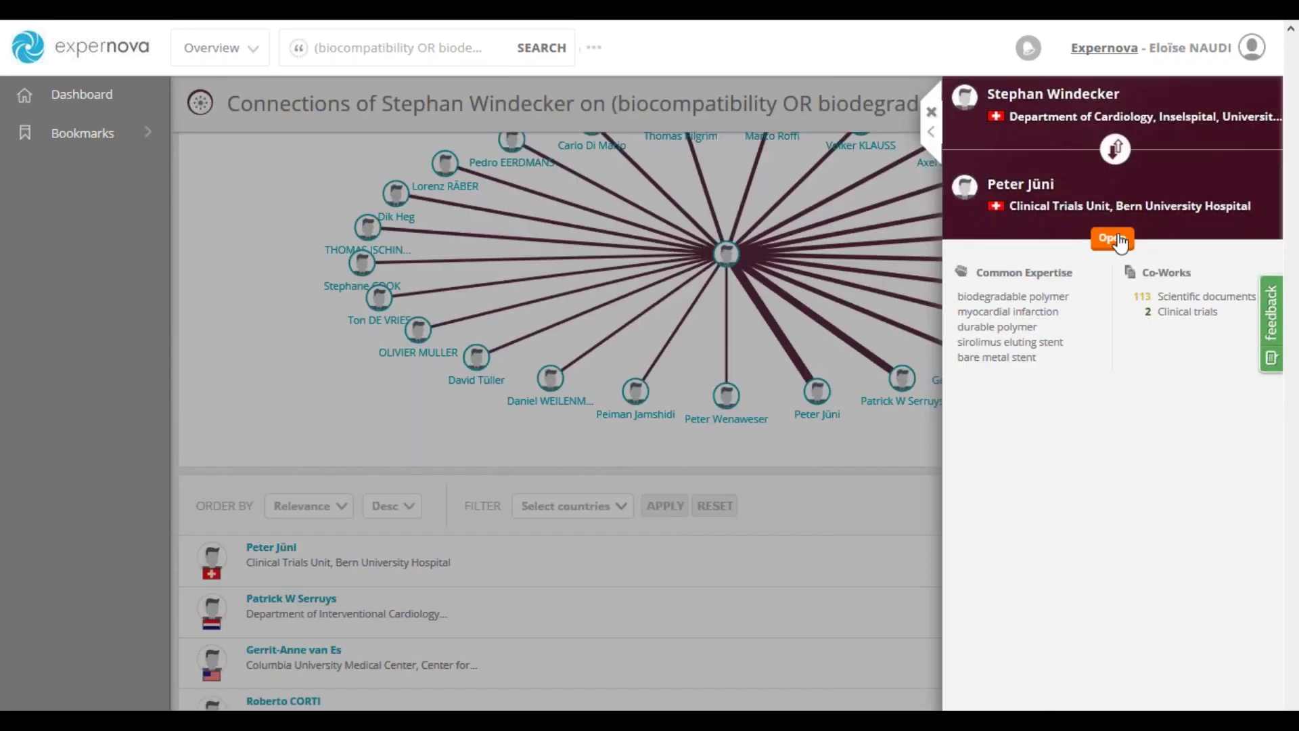
{"action": "left_click", "coordinate": [1110, 240]}
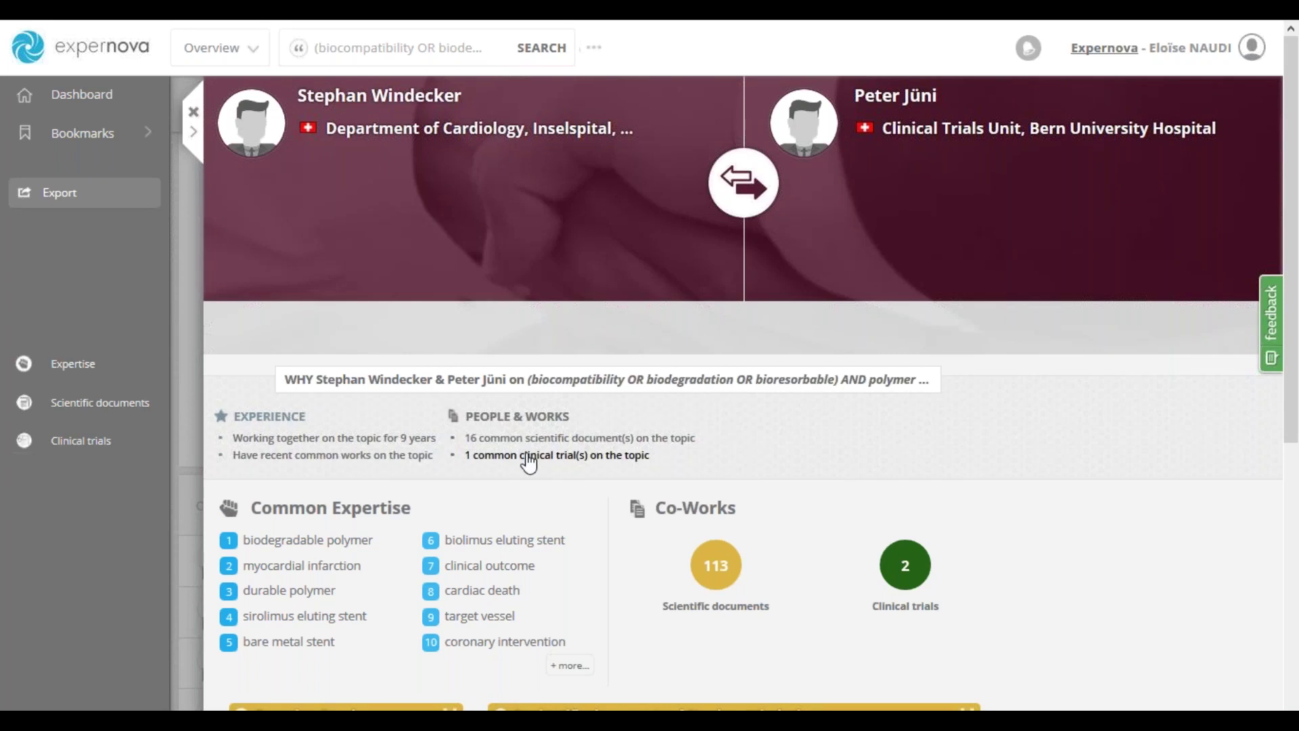
{"action": "left_click_drag", "start_coordinate": [252, 511], "coordinate": [401, 511]}
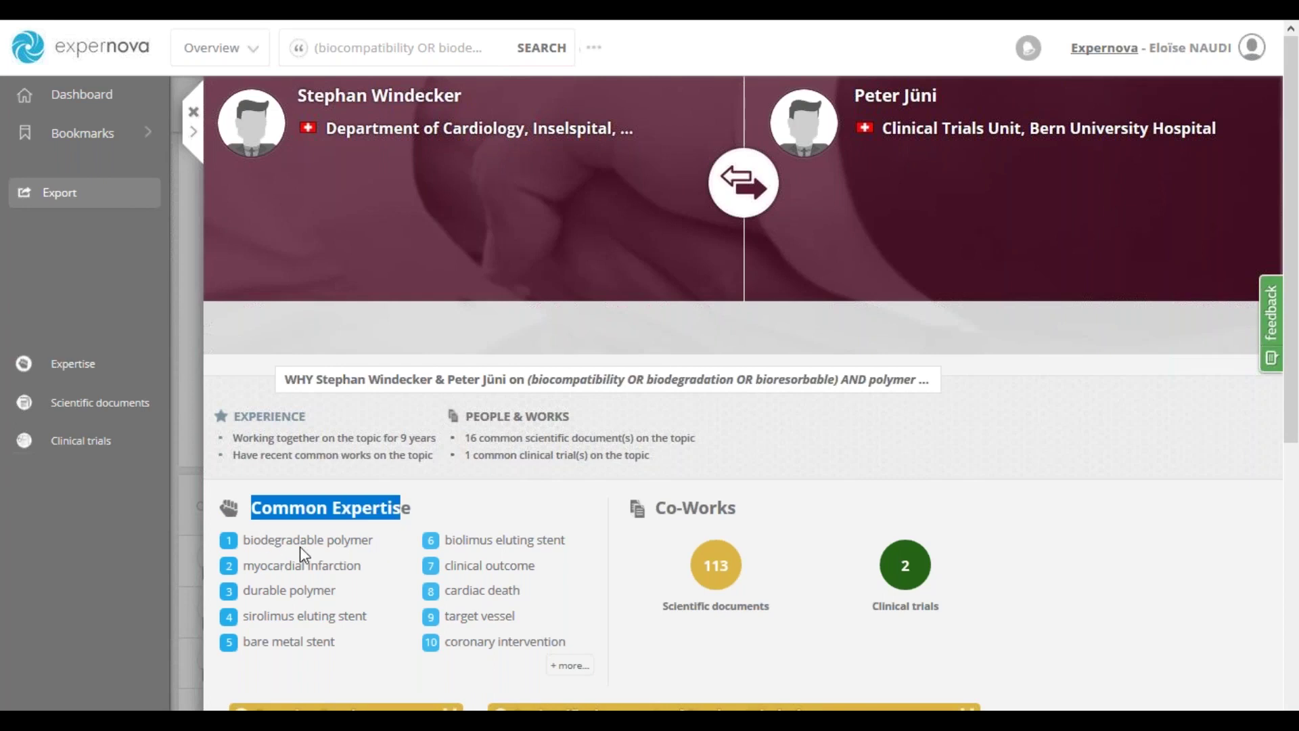
{"action": "left_click", "coordinate": [771, 426]}
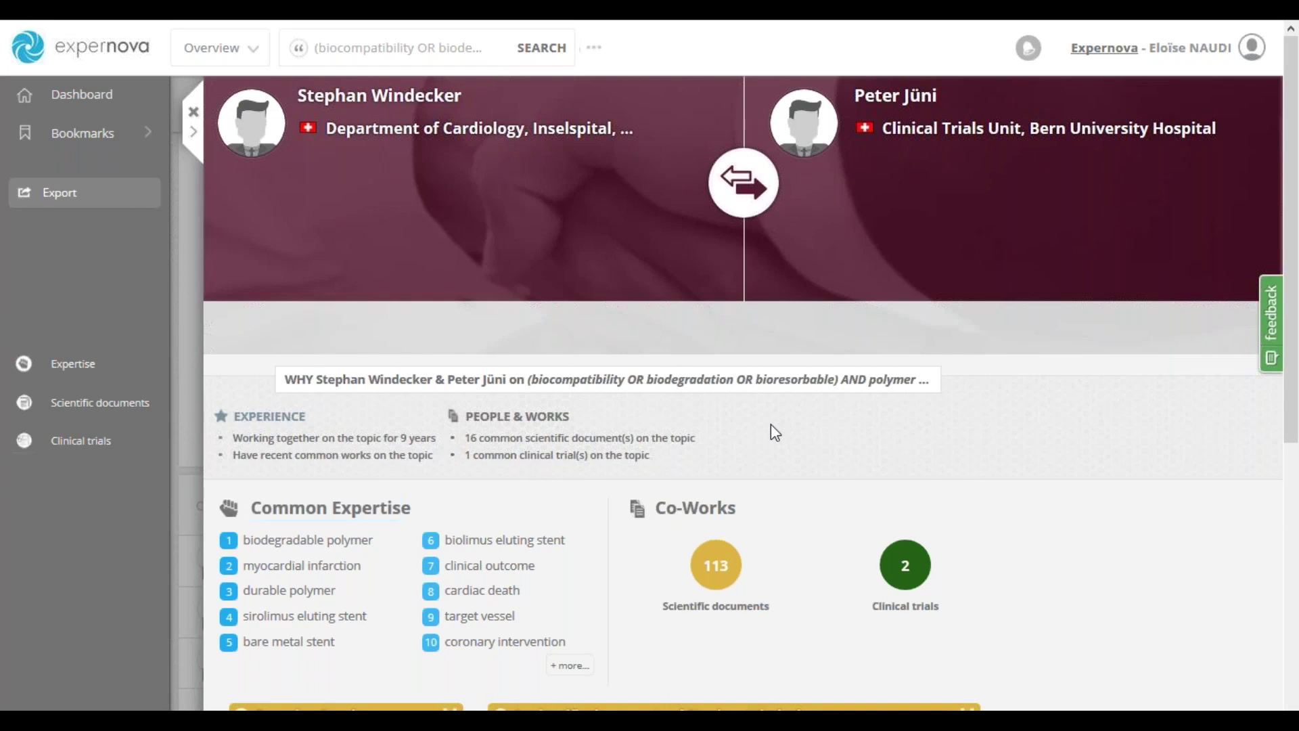
{"action": "left_click", "coordinate": [193, 128]}
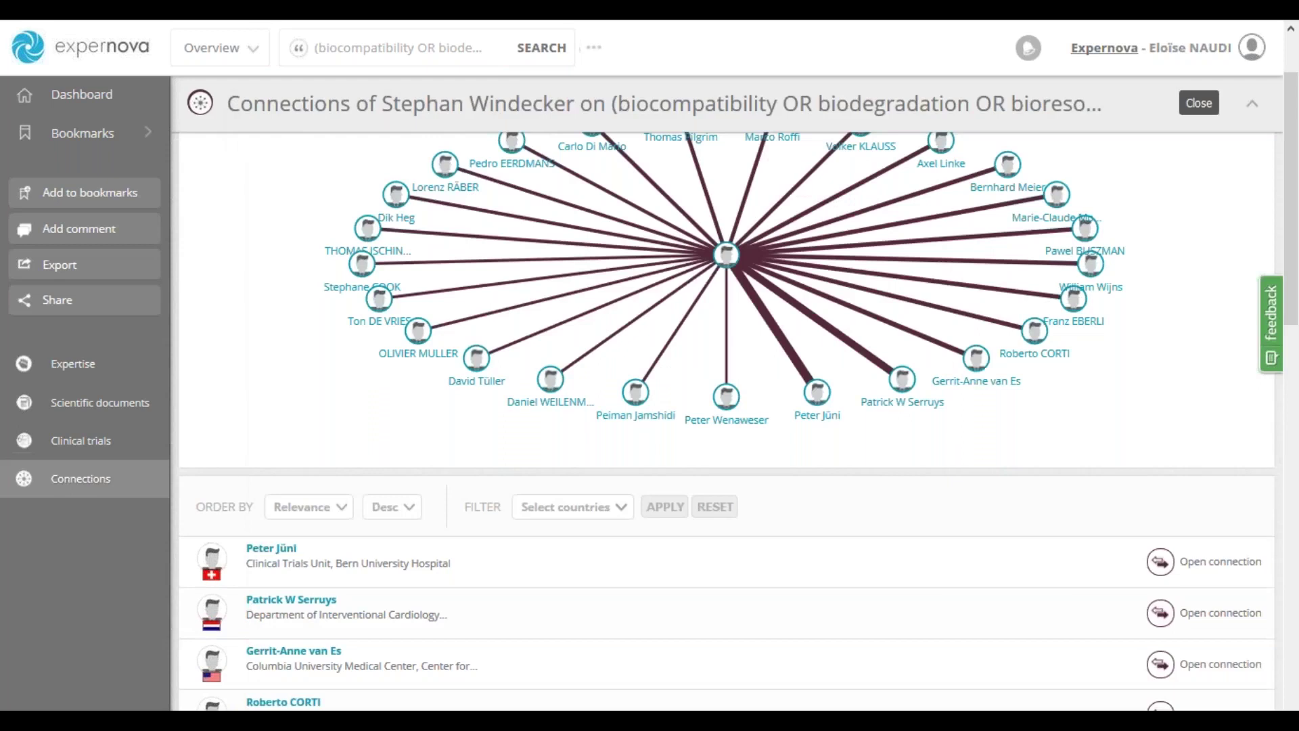
{"action": "left_click", "coordinate": [1195, 110]}
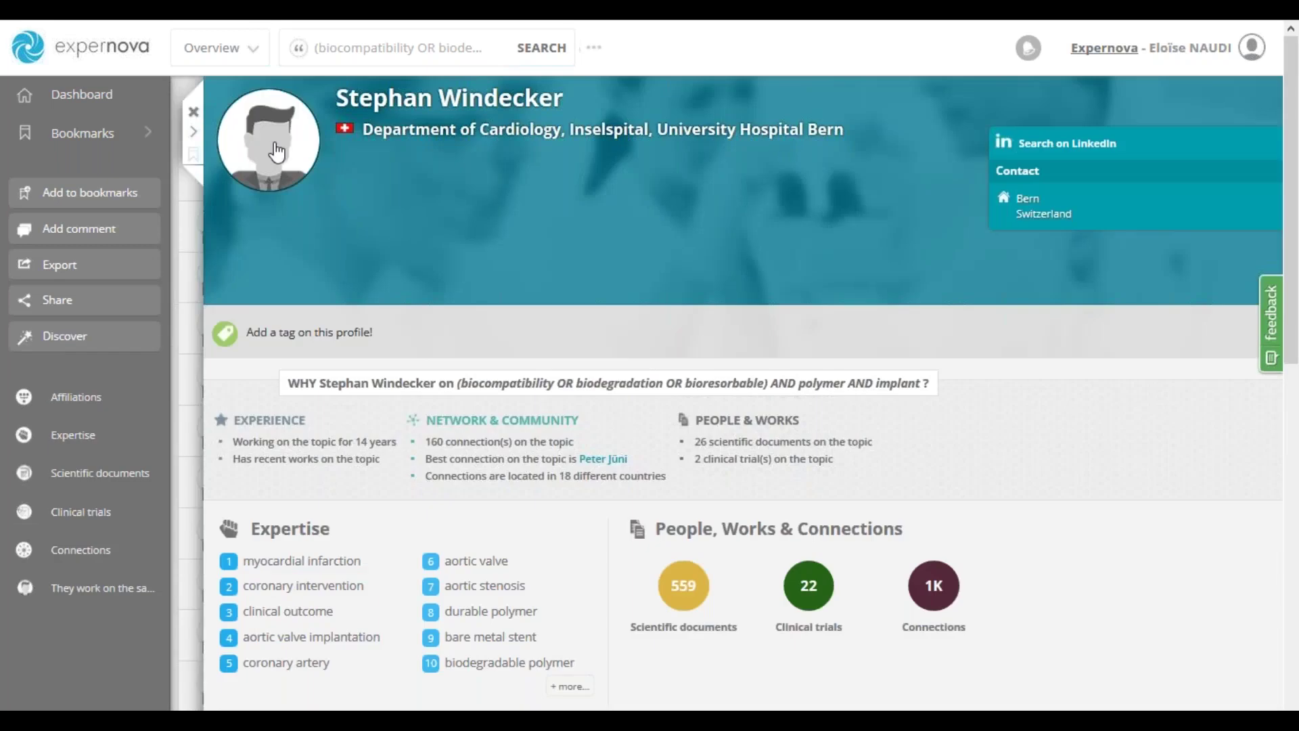
- Return to the overview, open the 25510-person People list, and preview the top Thoraxcenter cardiologist
{"action": "left_click", "coordinate": [1195, 112]}
{"action": "left_click", "coordinate": [1193, 114]}
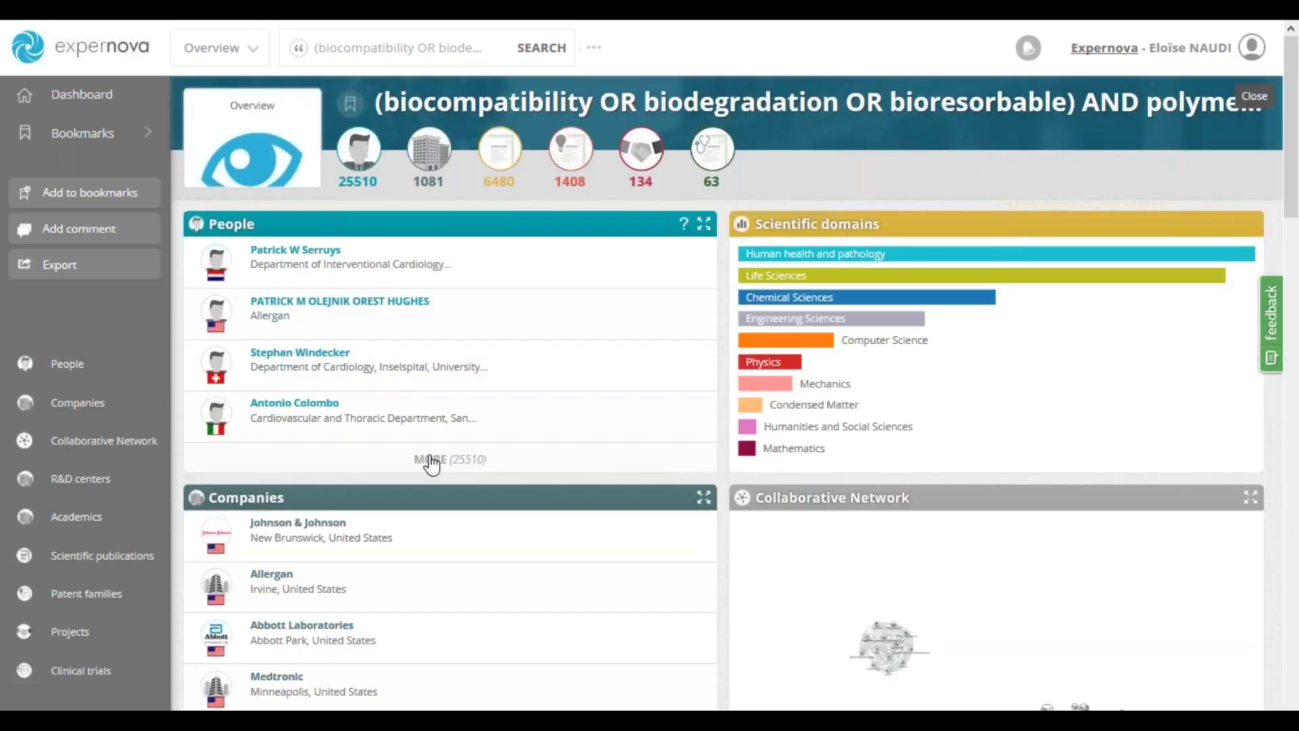
{"action": "left_click", "coordinate": [432, 460]}
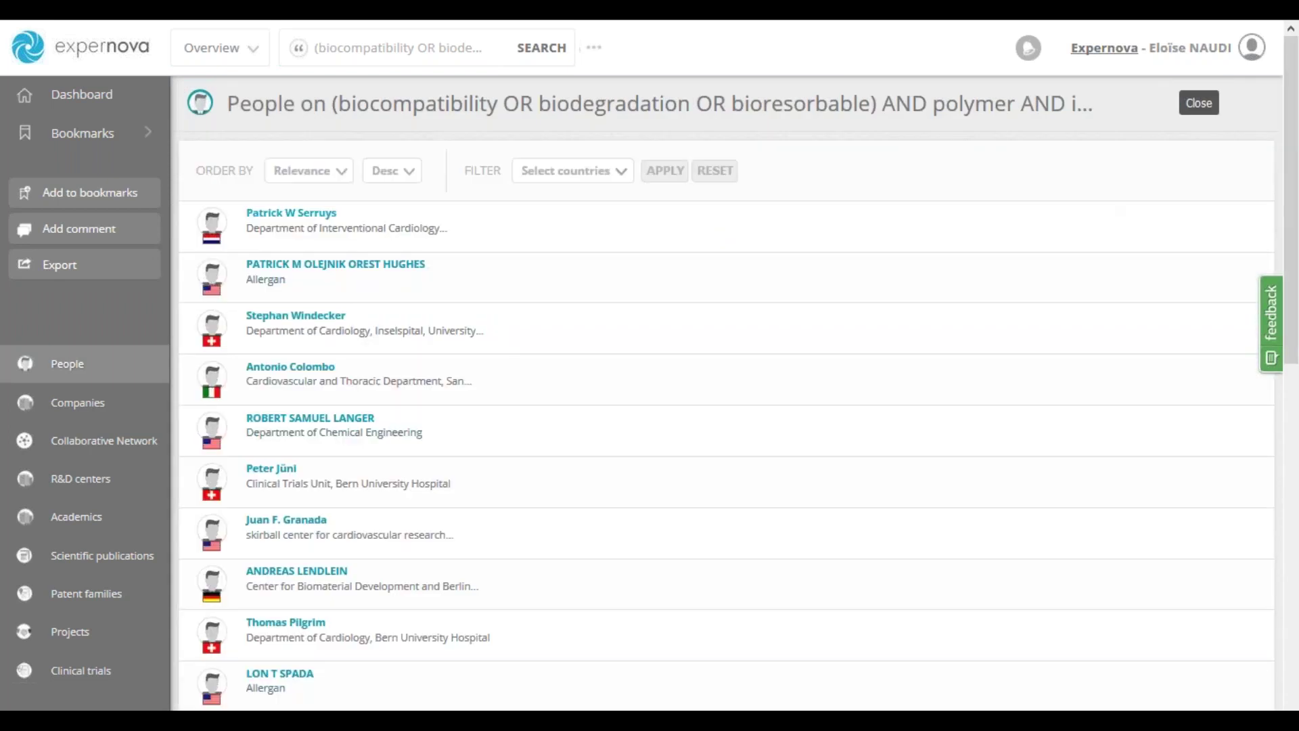
{"action": "left_click", "coordinate": [890, 206]}
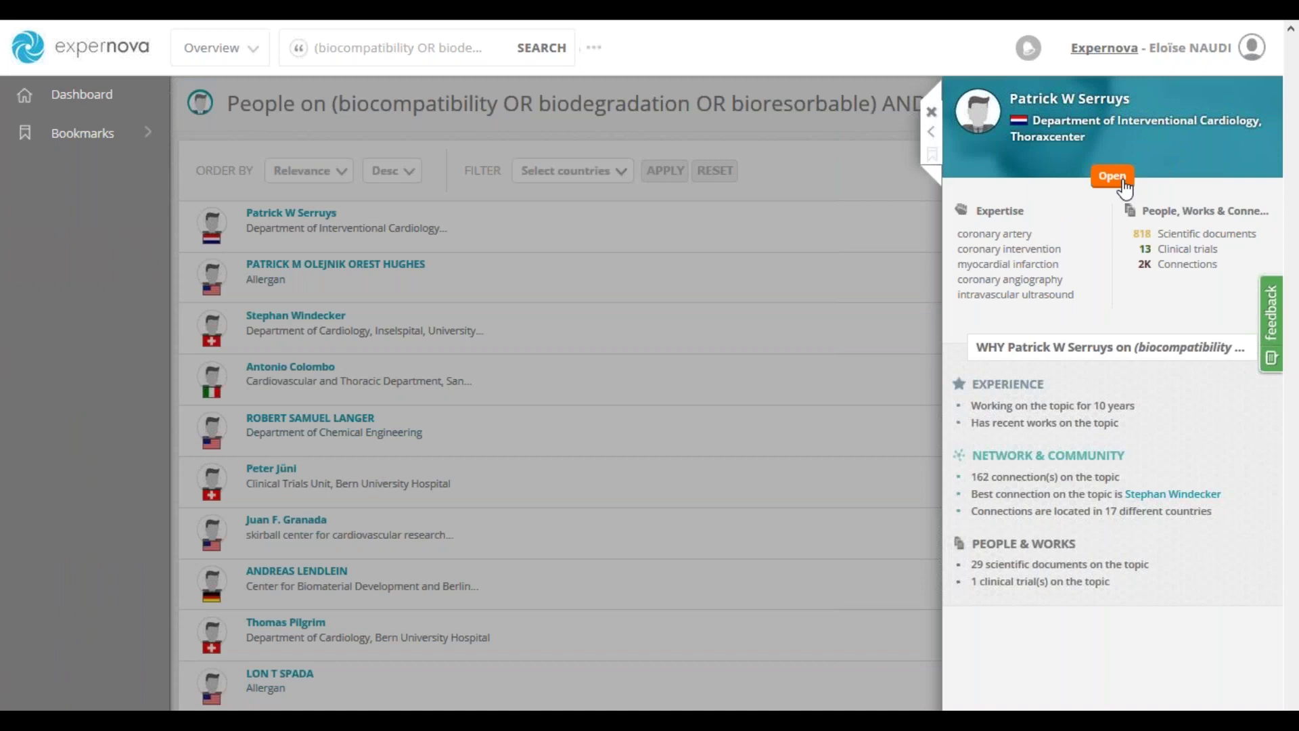
- View the Thoraxcenter cardiologist's full profile, return to the query overview, and exit fullscreen
{"action": "left_click", "coordinate": [1112, 177]}
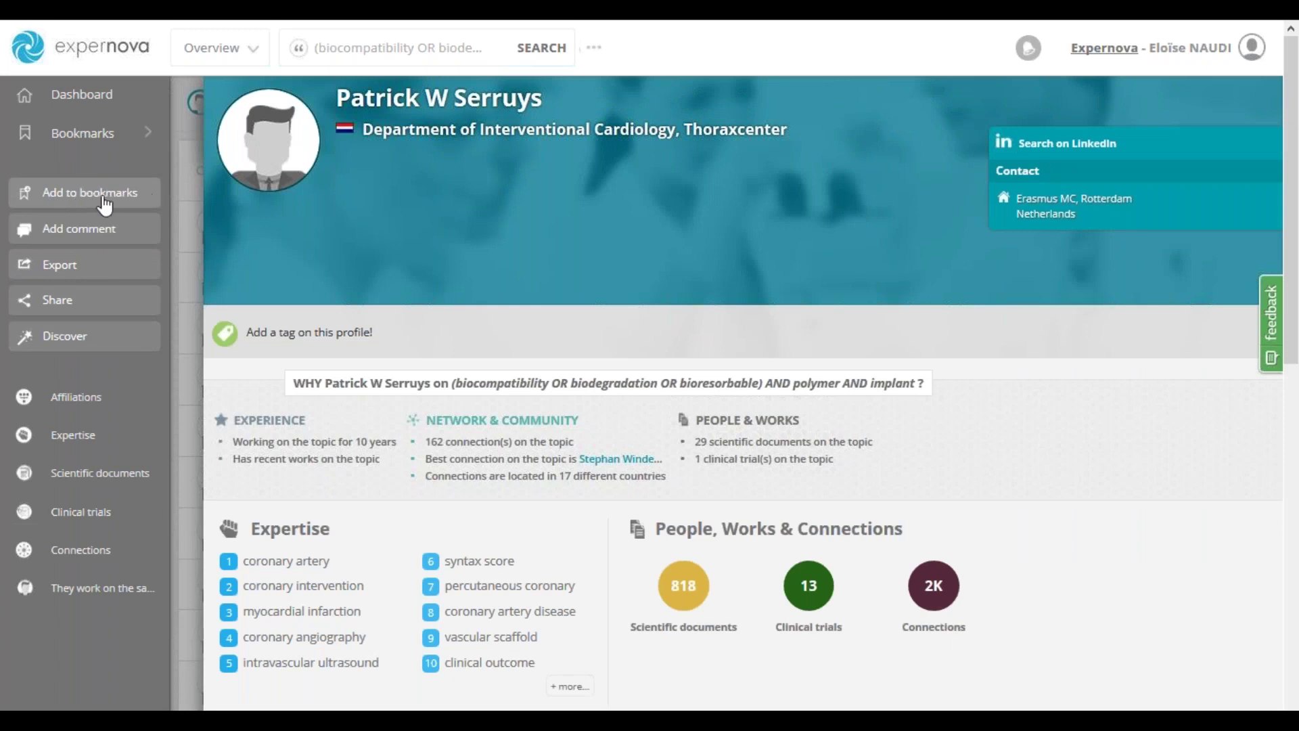
{"action": "mouse_move", "coordinate": [194, 115]}
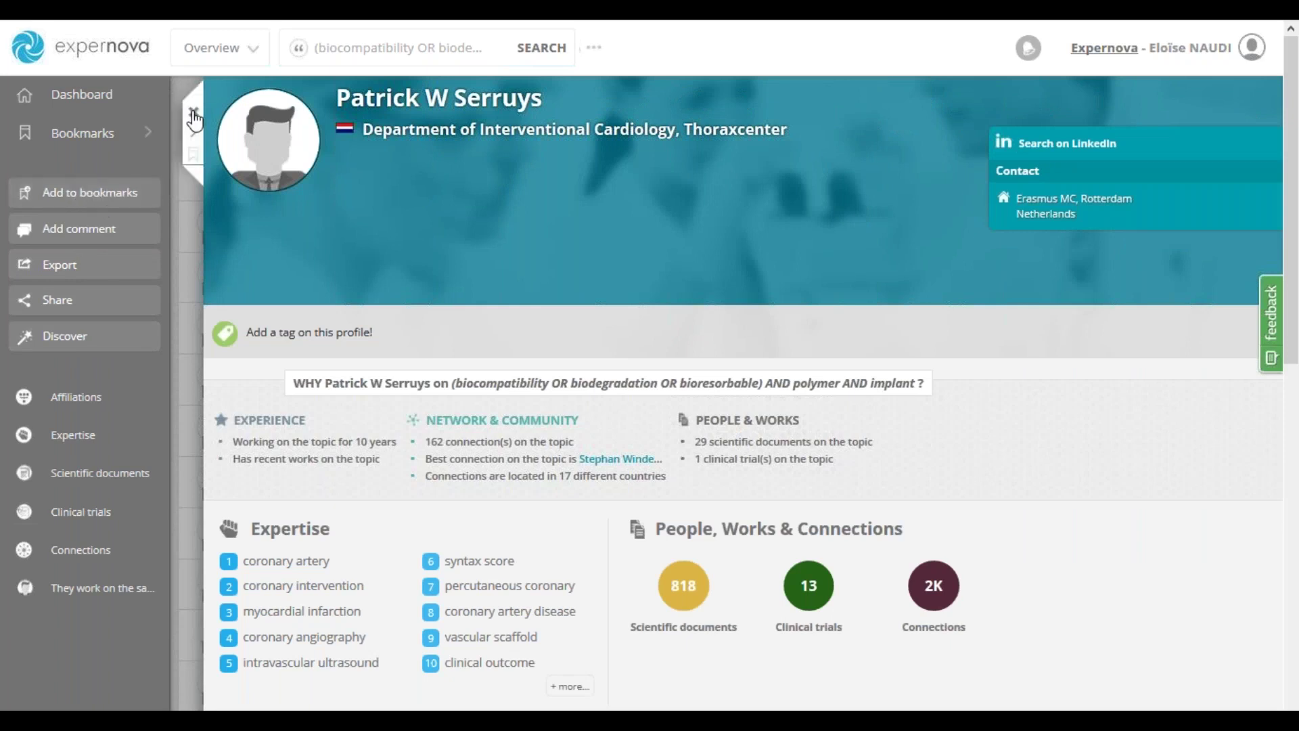
{"action": "left_click", "coordinate": [194, 116]}
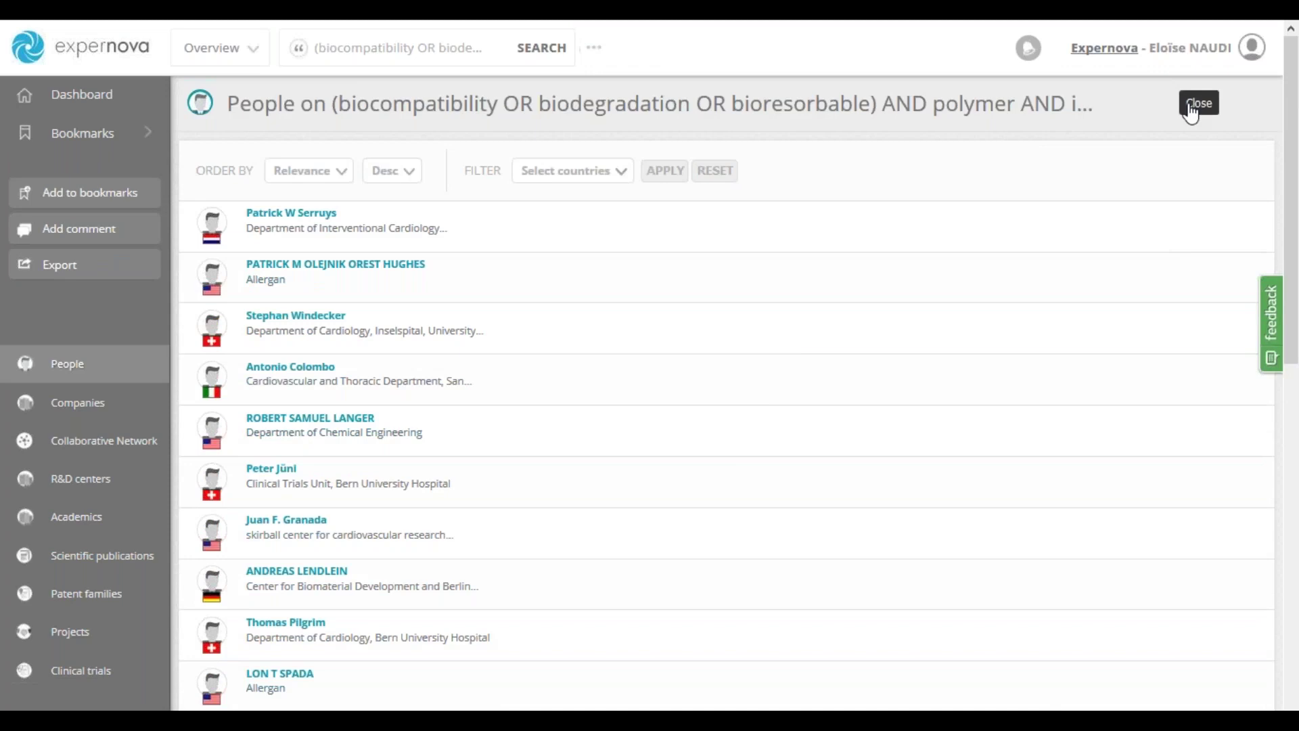
{"action": "left_click", "coordinate": [1192, 114]}
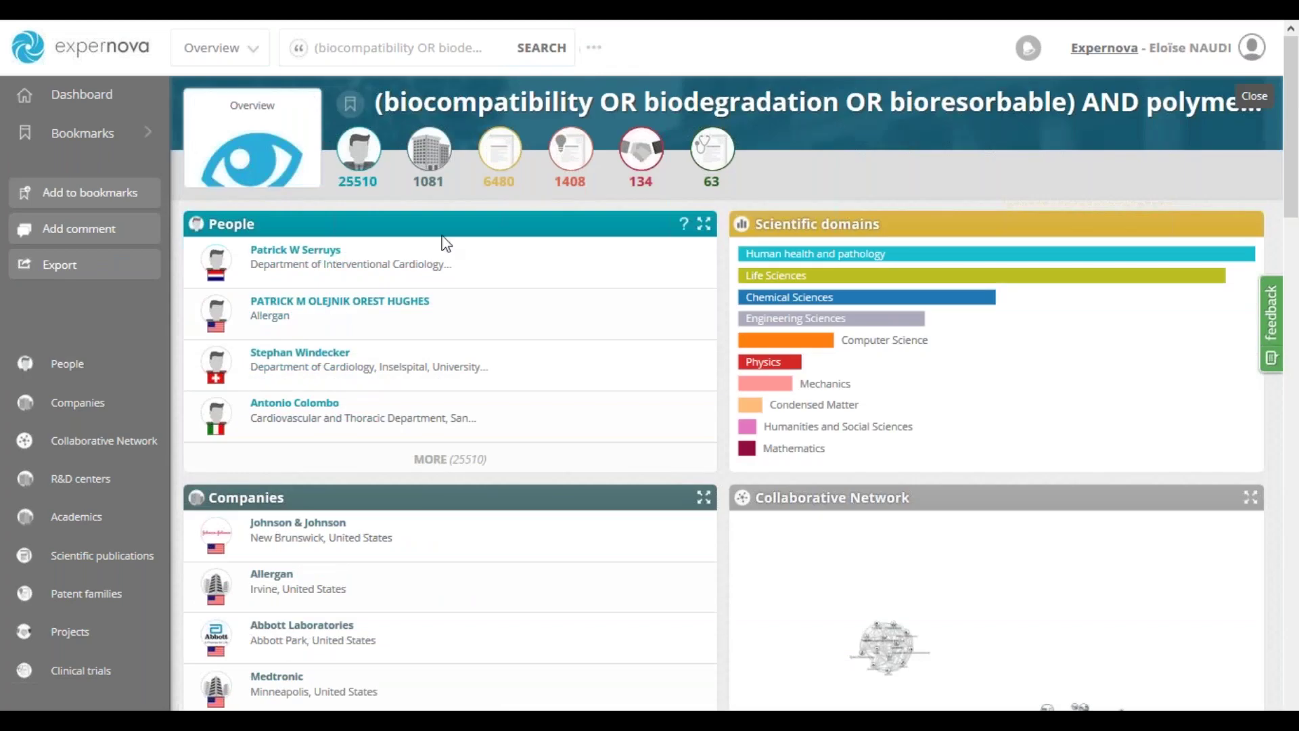
{"action": "key", "text": "F11"}
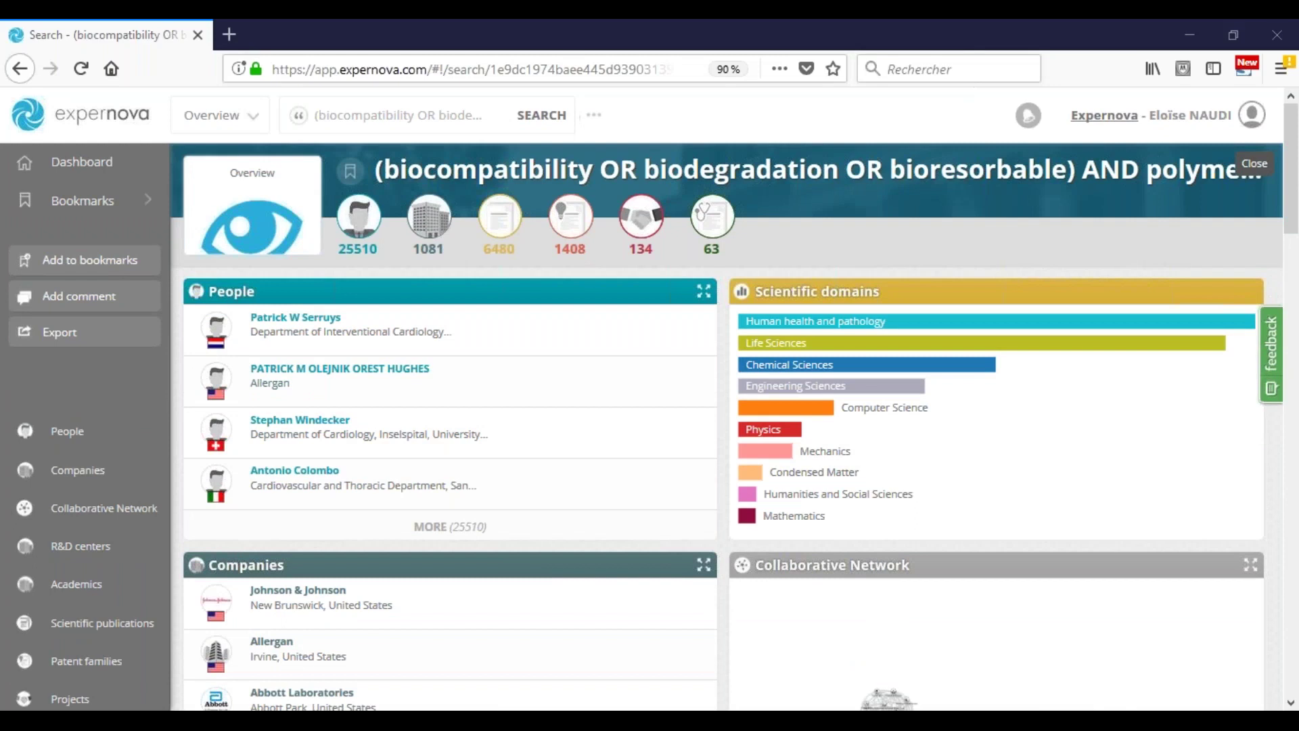